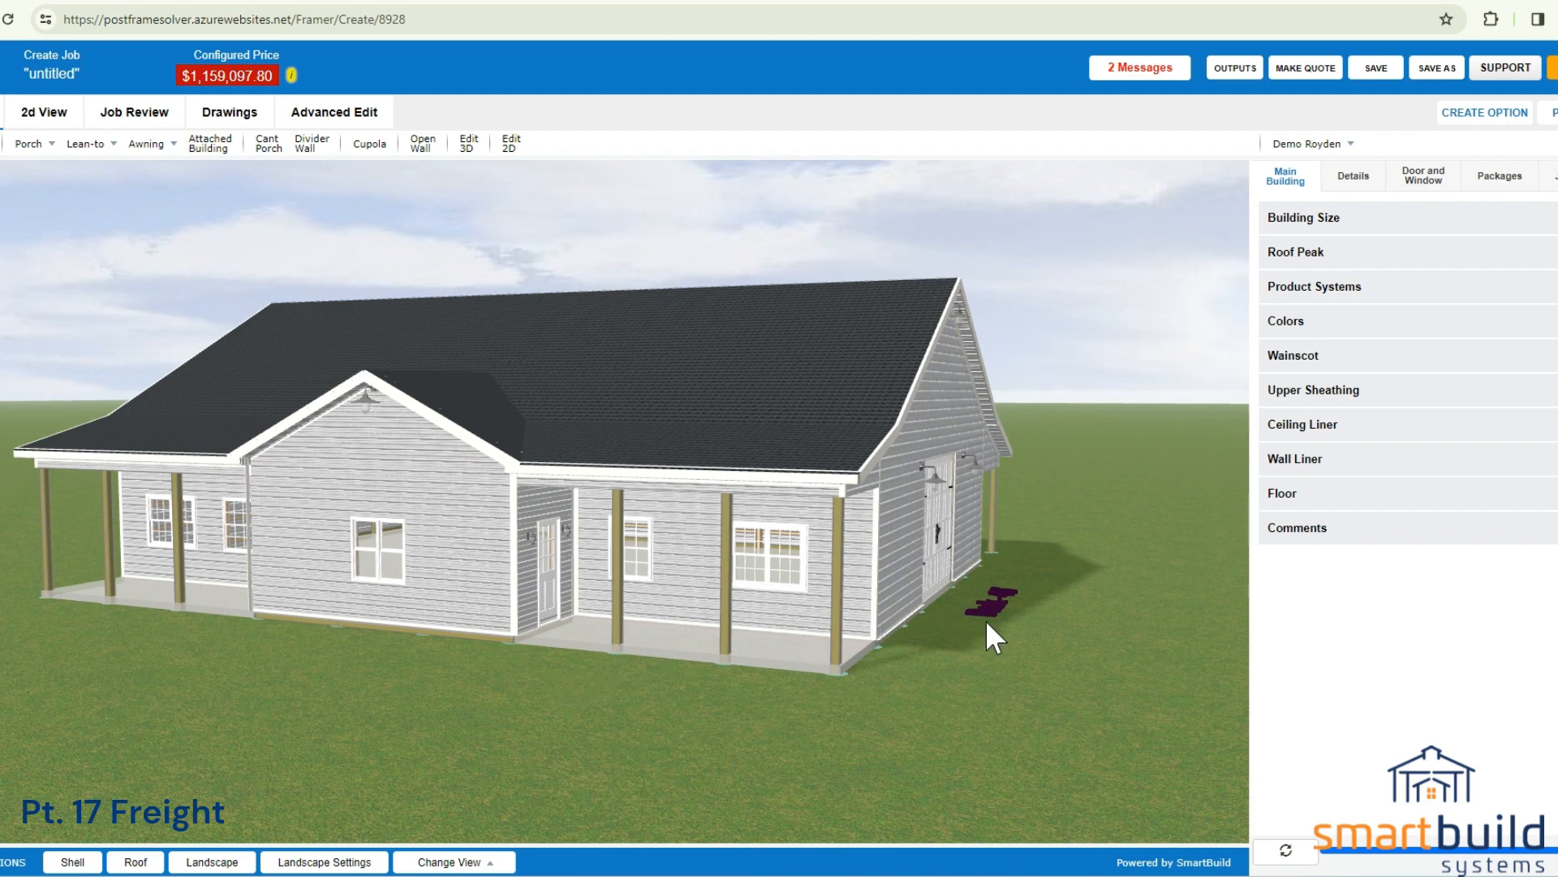
# Examine the job's packages, and review the Delivery and Delivery-Escort freight entries in the Setup Wizard.
pyautogui.click(1493, 195)
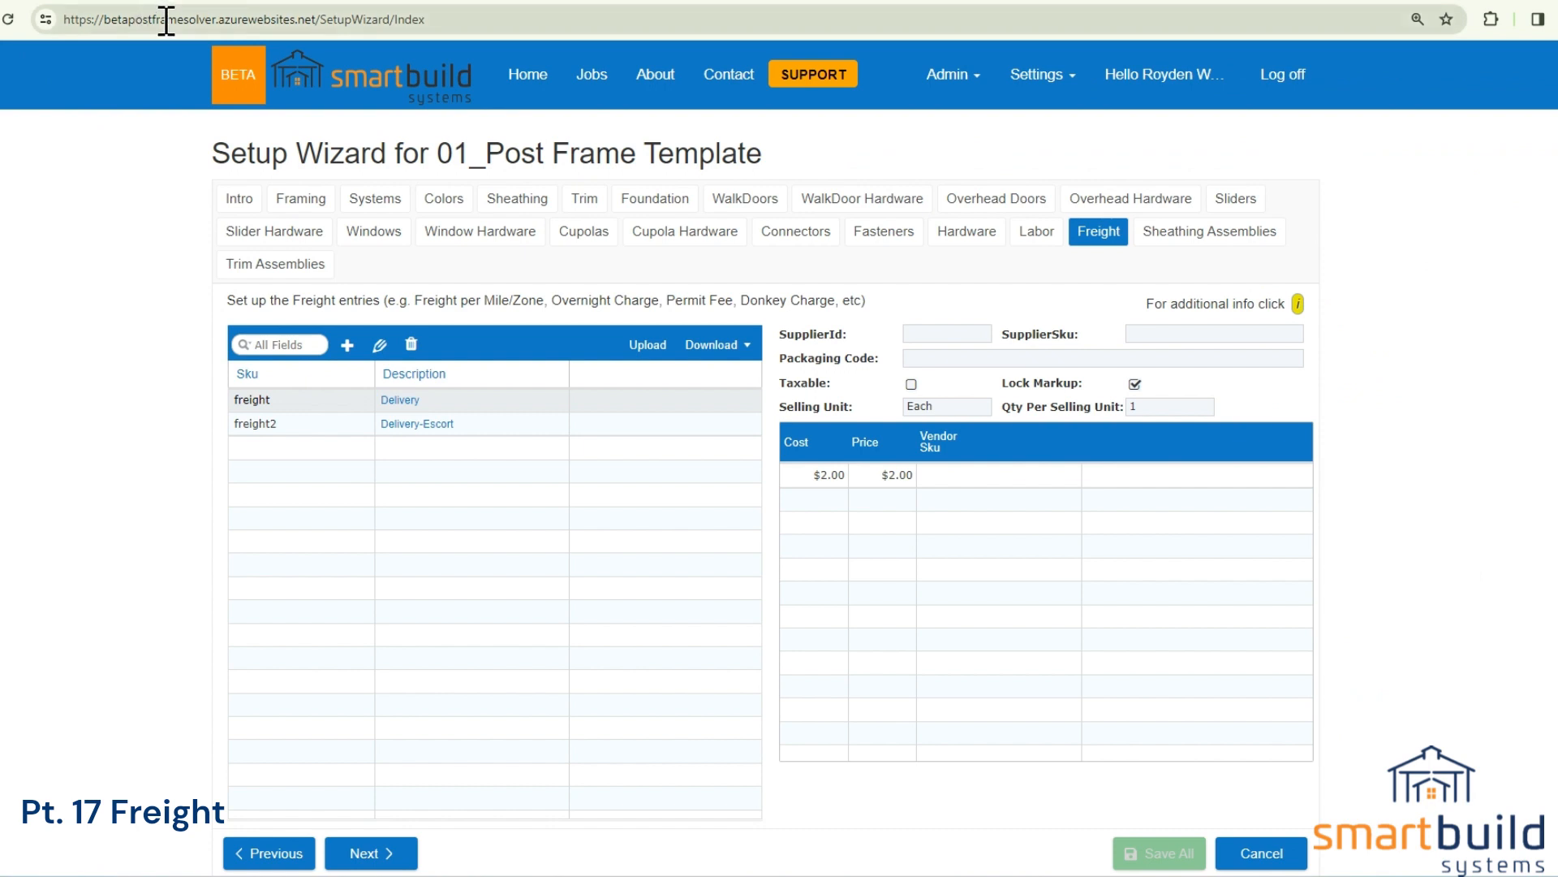
pyautogui.click(1024, 79)
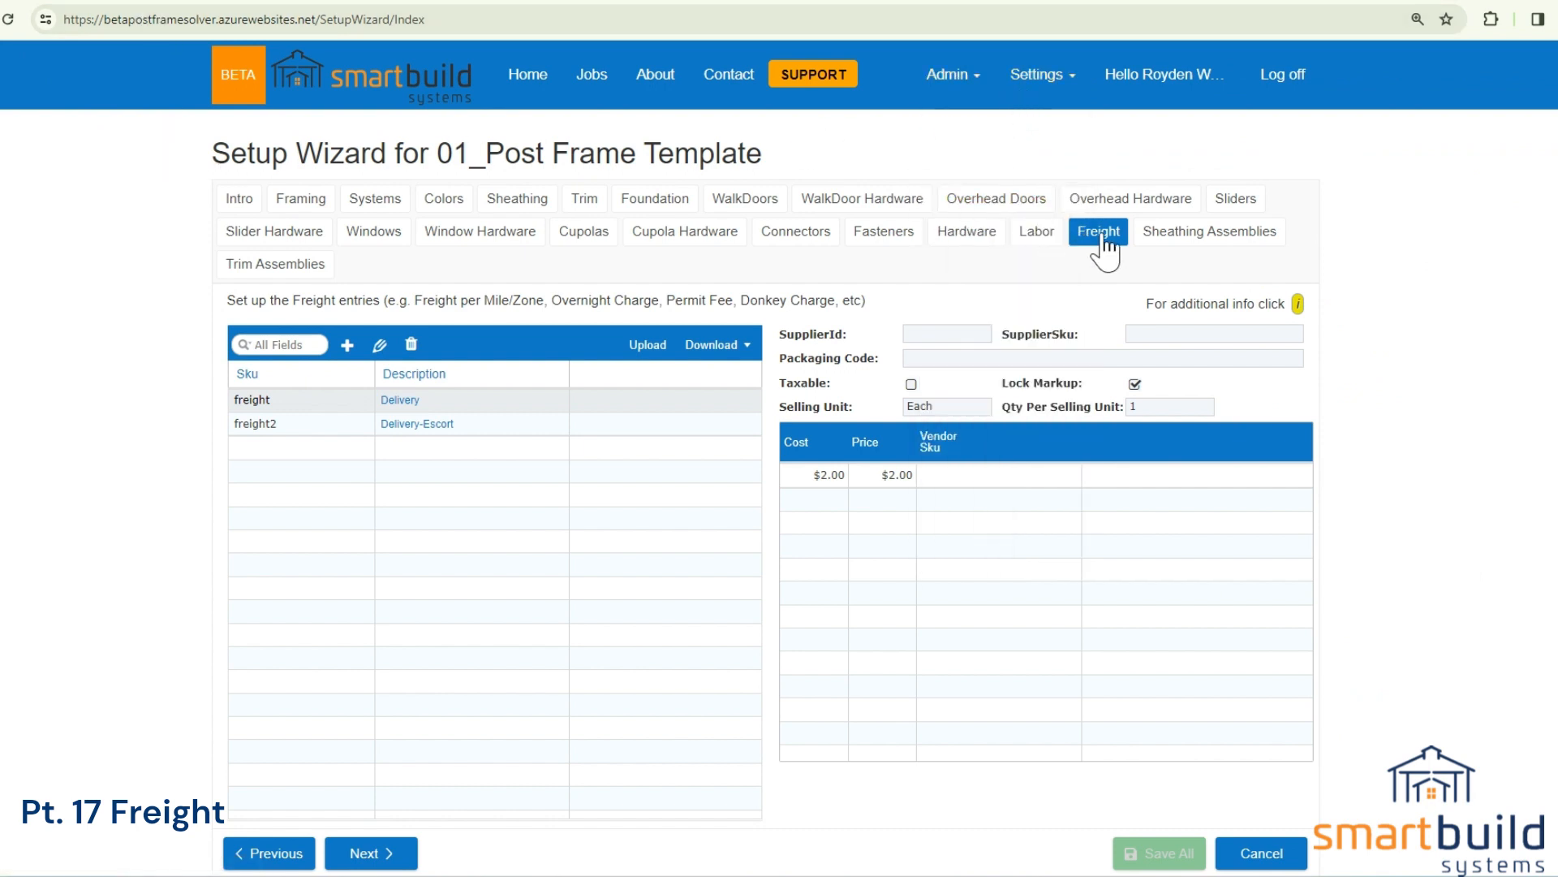
pyautogui.click(396, 403)
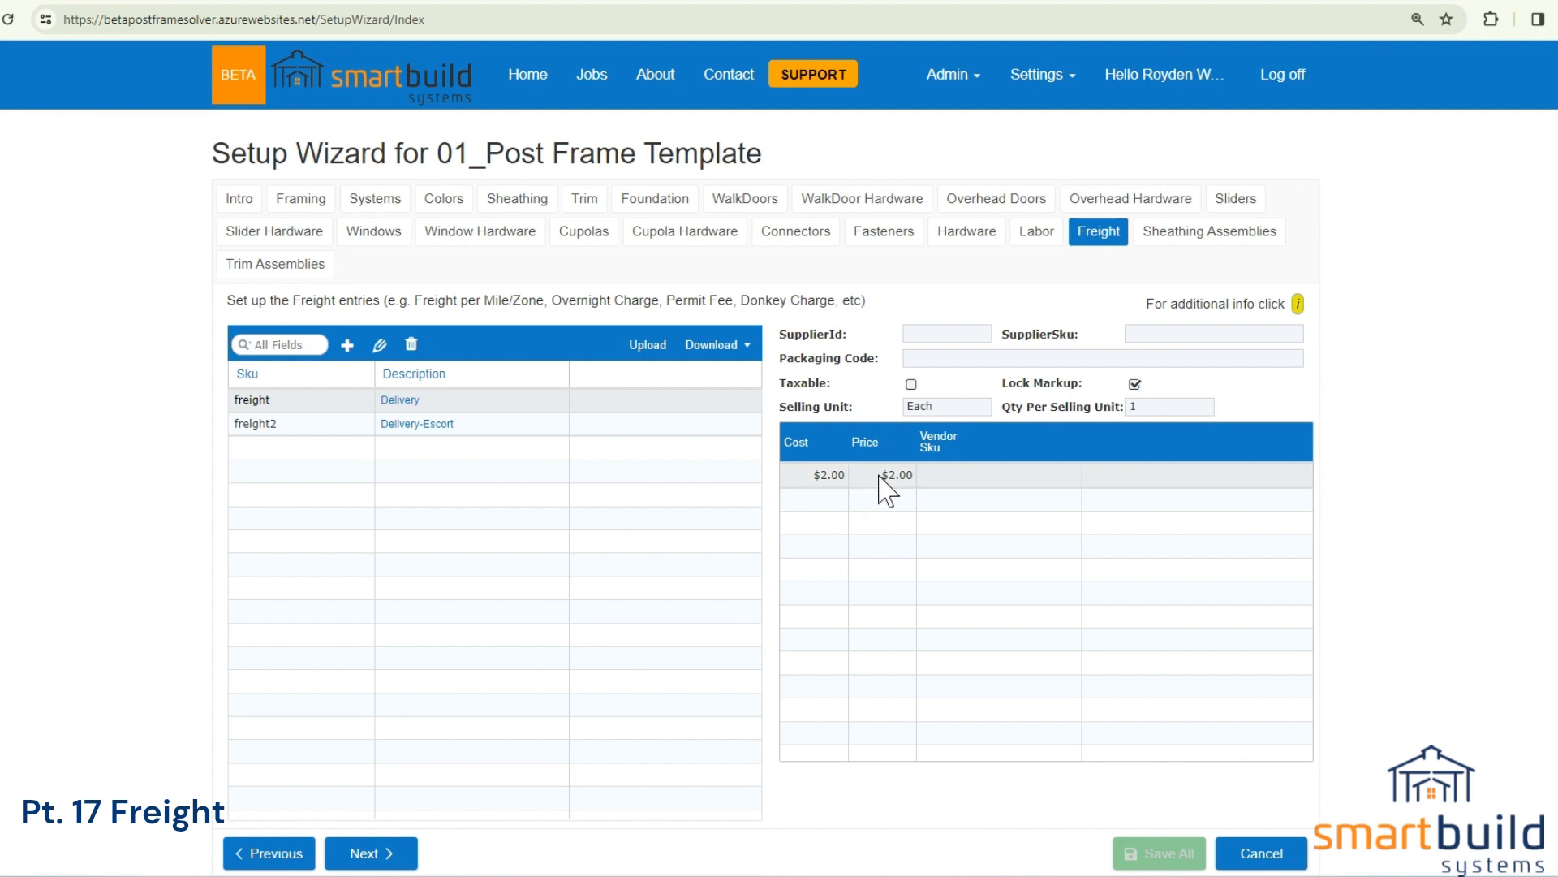
pyautogui.click(458, 424)
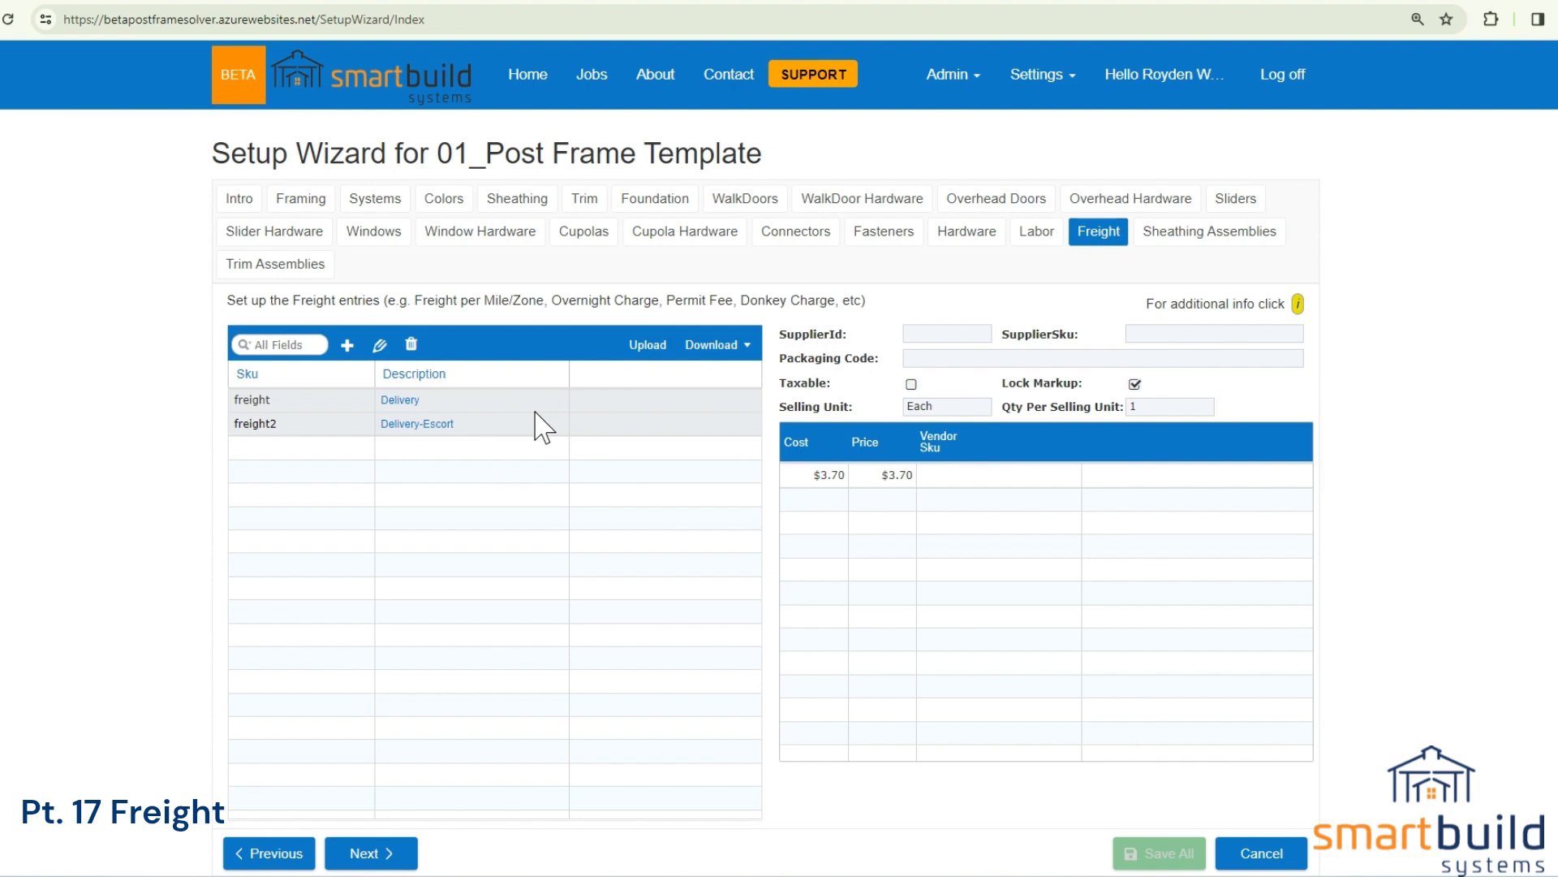
# Set the cost and price of the Delivery freight entry to $1.00 each and save the entry.
pyautogui.click(412, 400)
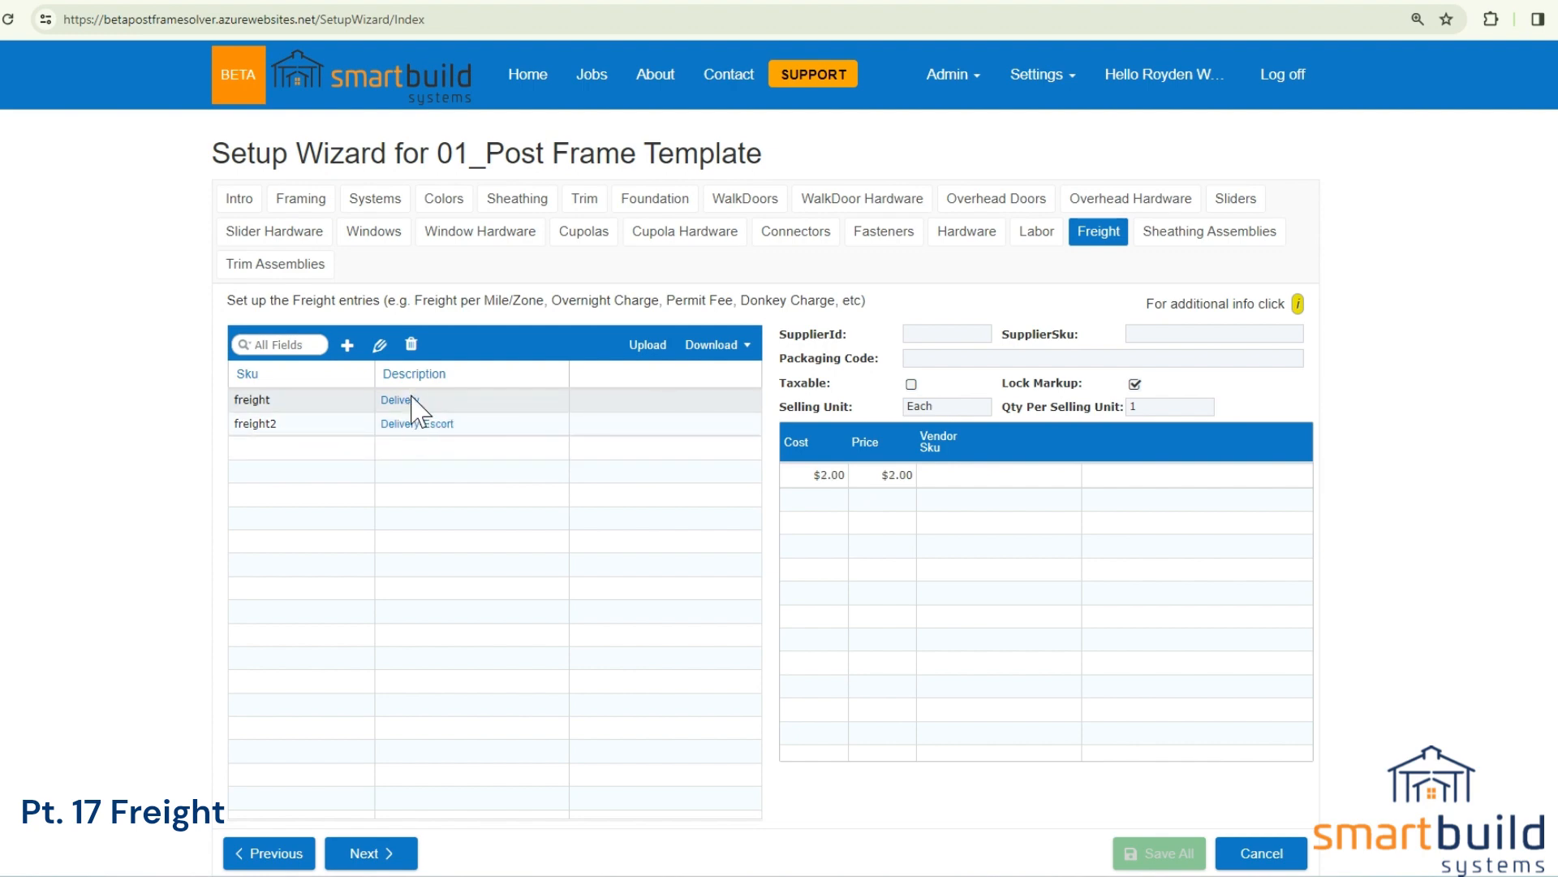
pyautogui.doubleClick(412, 400)
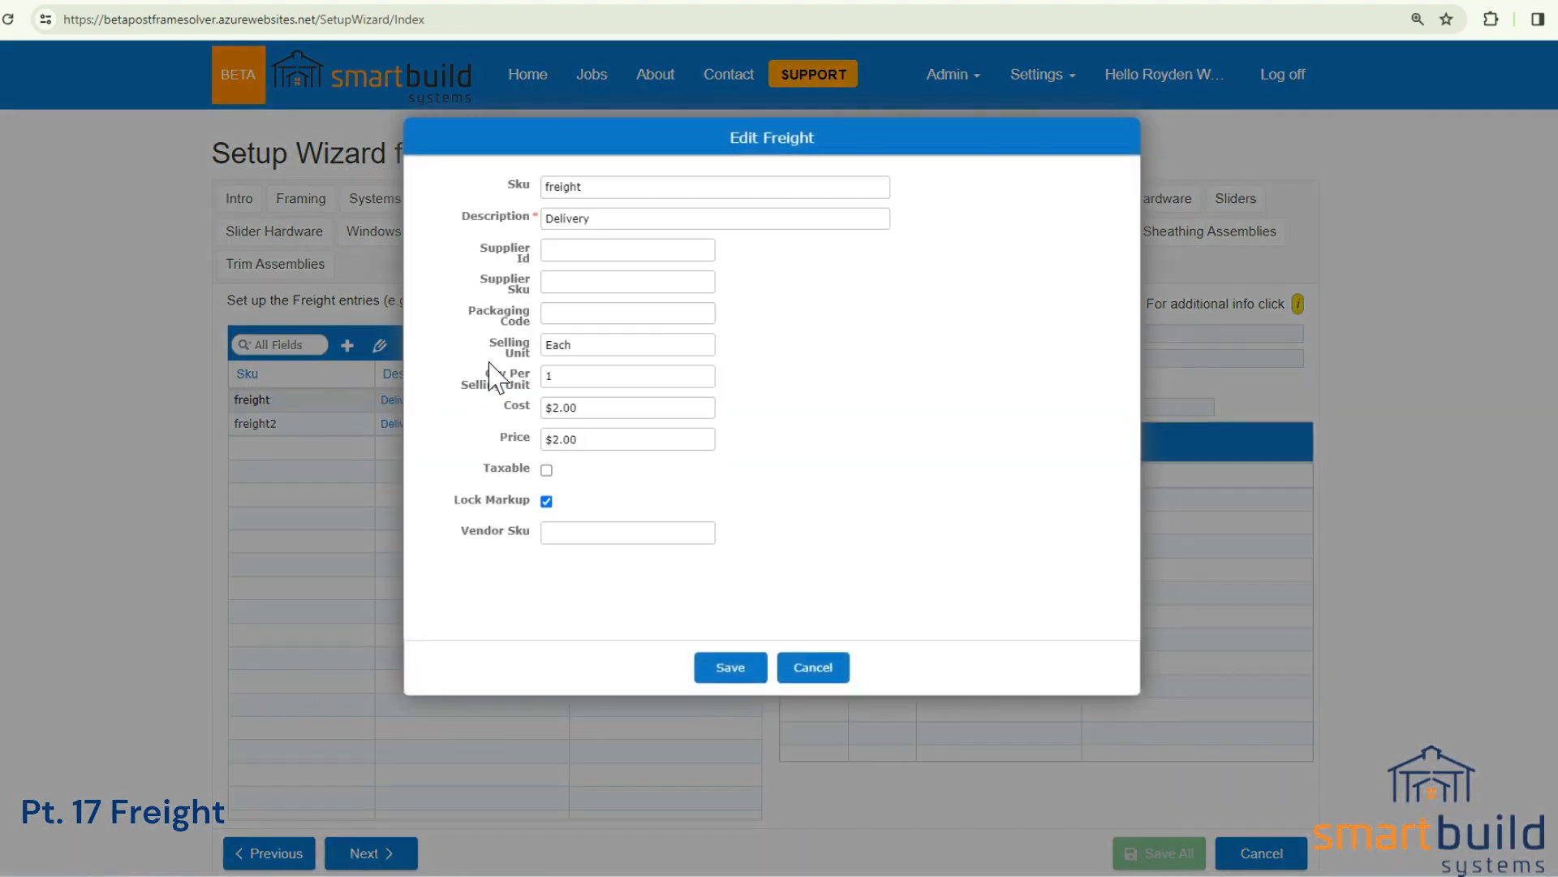
pyautogui.click(554, 408)
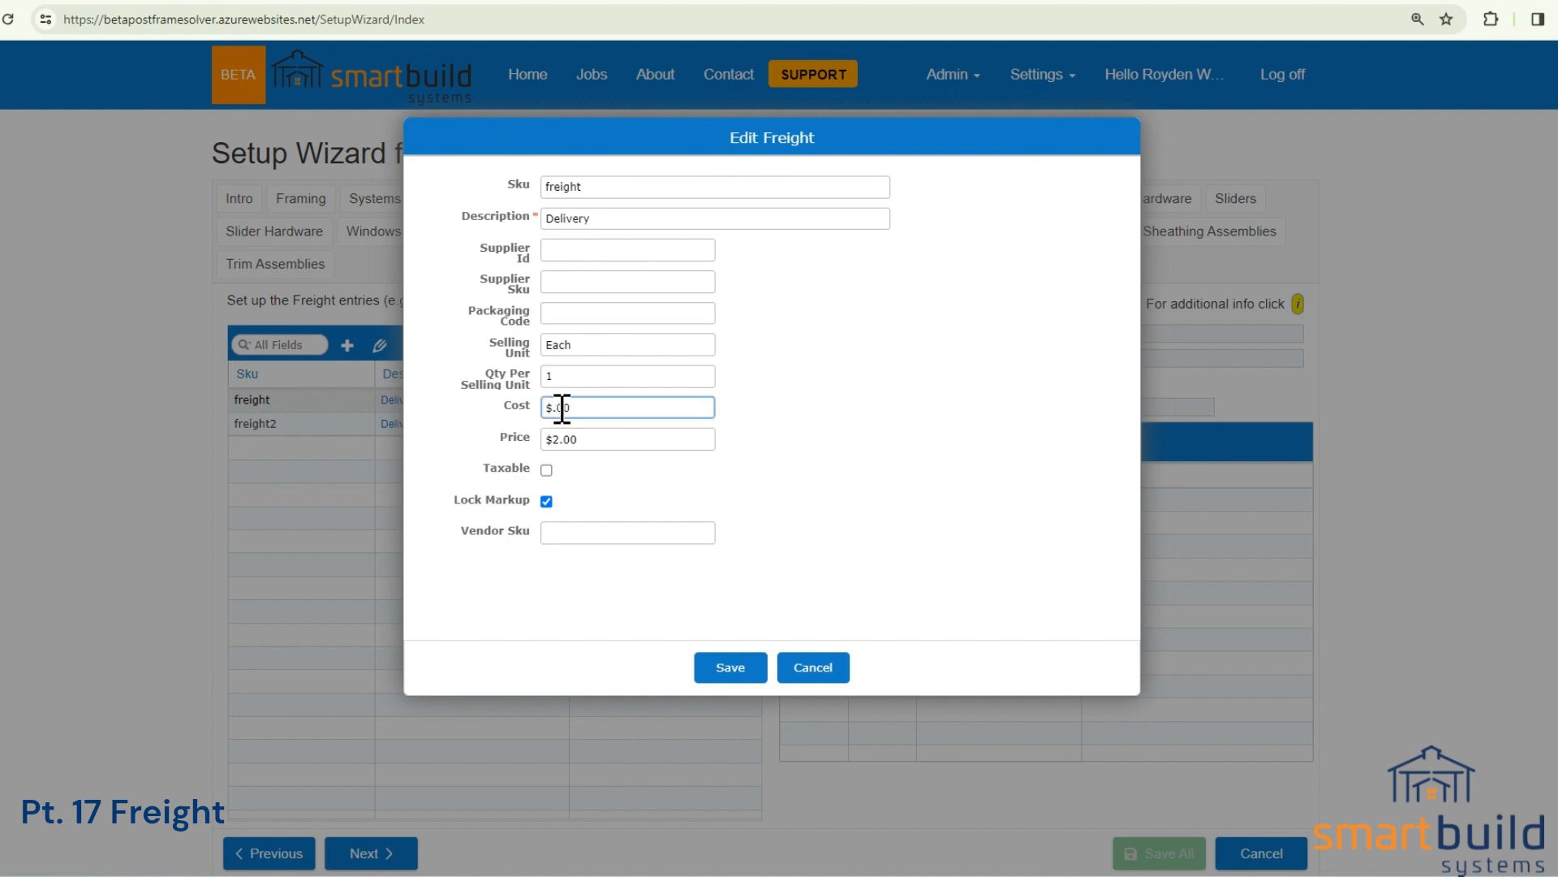
pyautogui.click(557, 440)
pyautogui.click(730, 669)
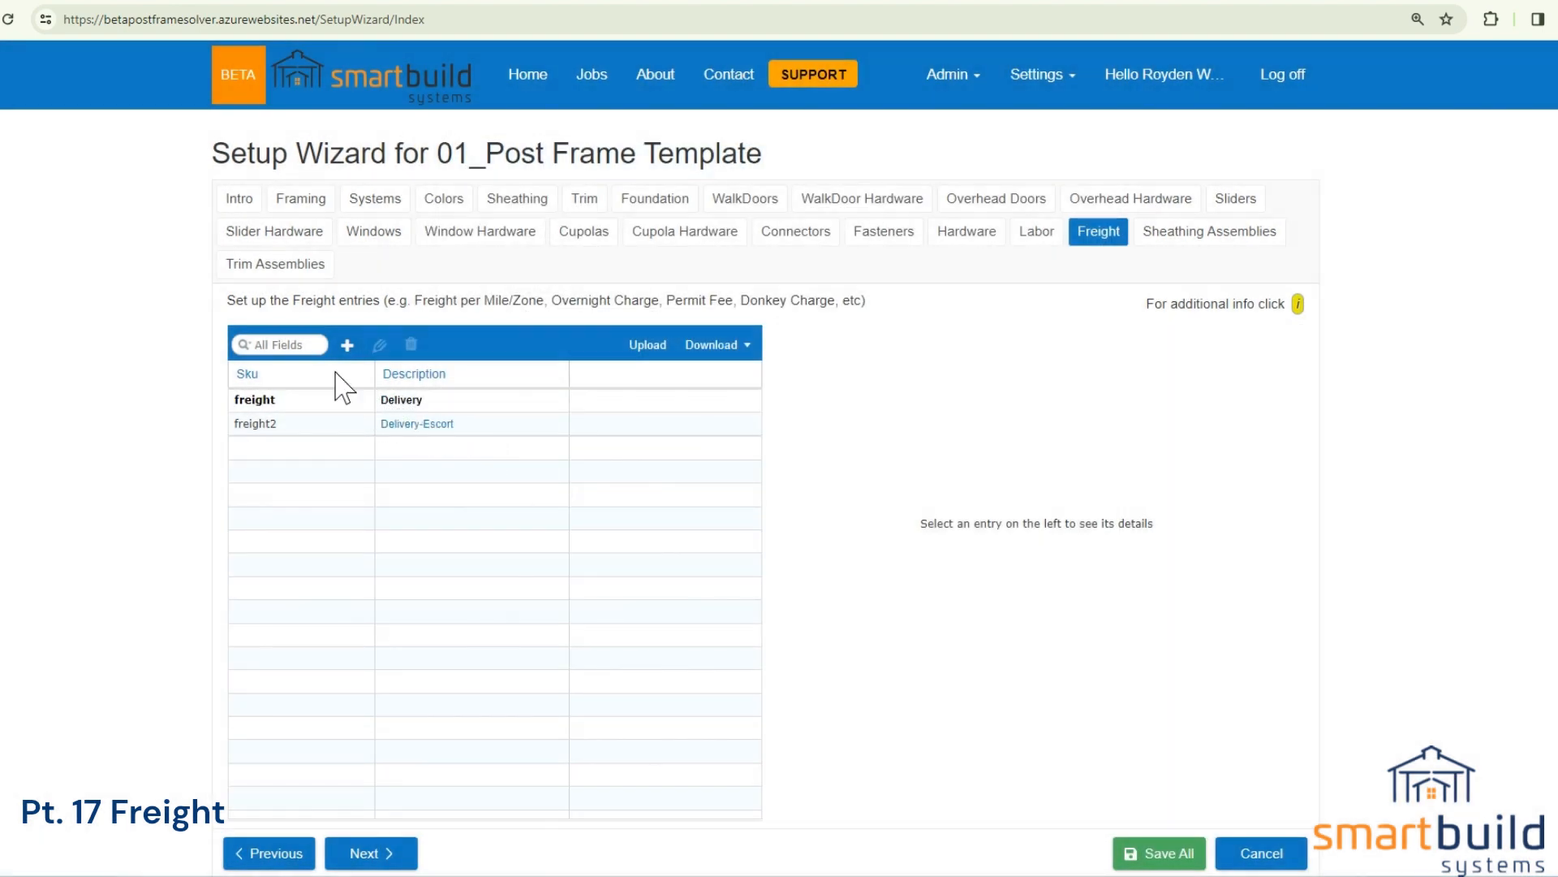
# Try to add a new freight entry with Taxable turned off and Lock Markup turned on.
pyautogui.click(347, 345)
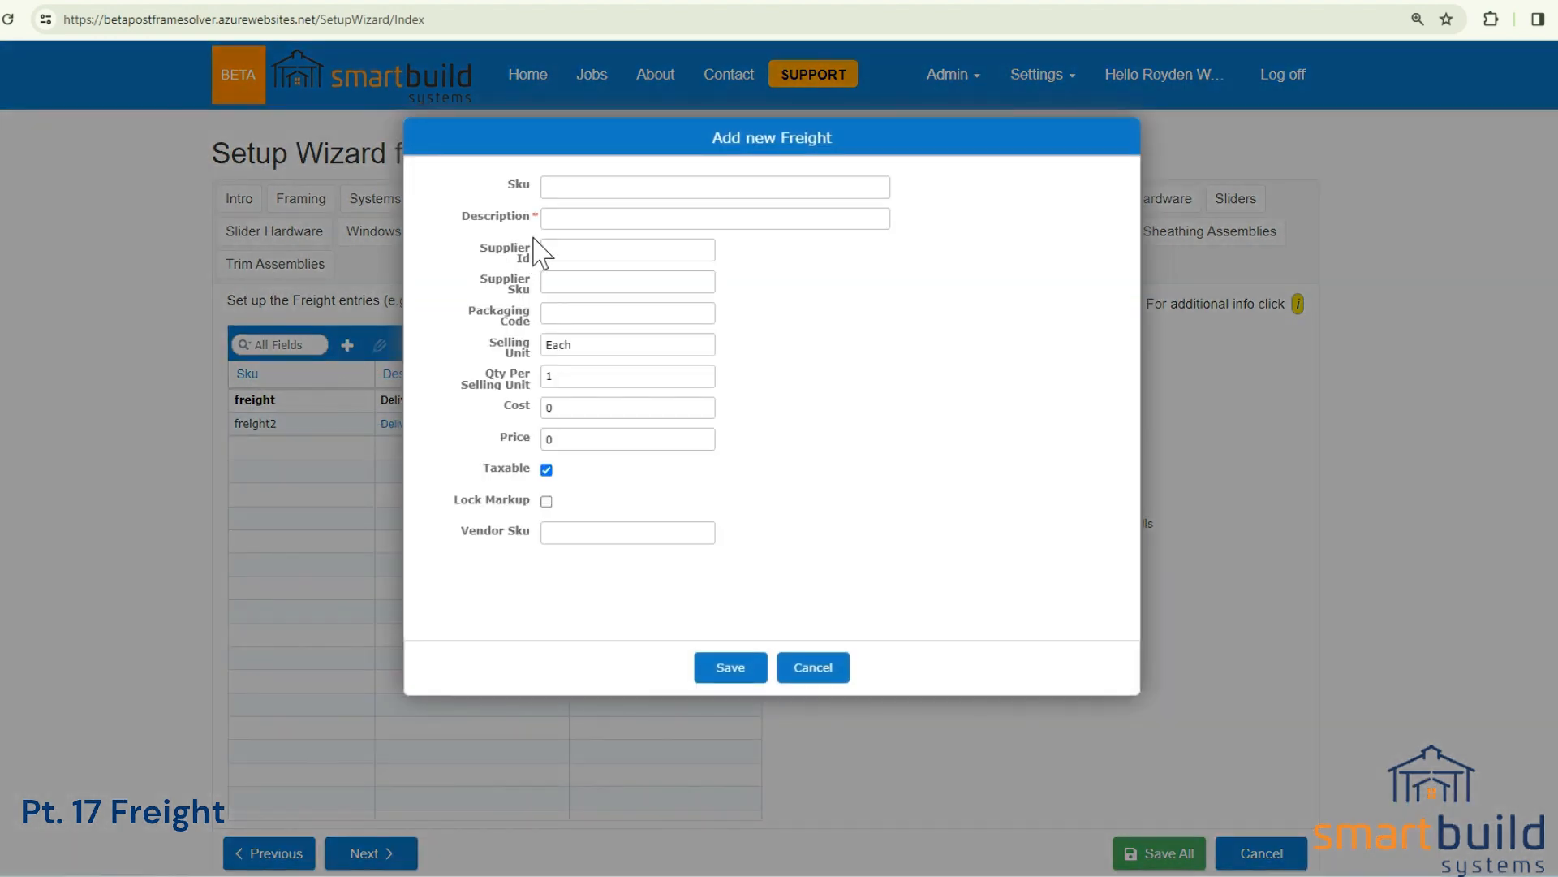
pyautogui.click(552, 188)
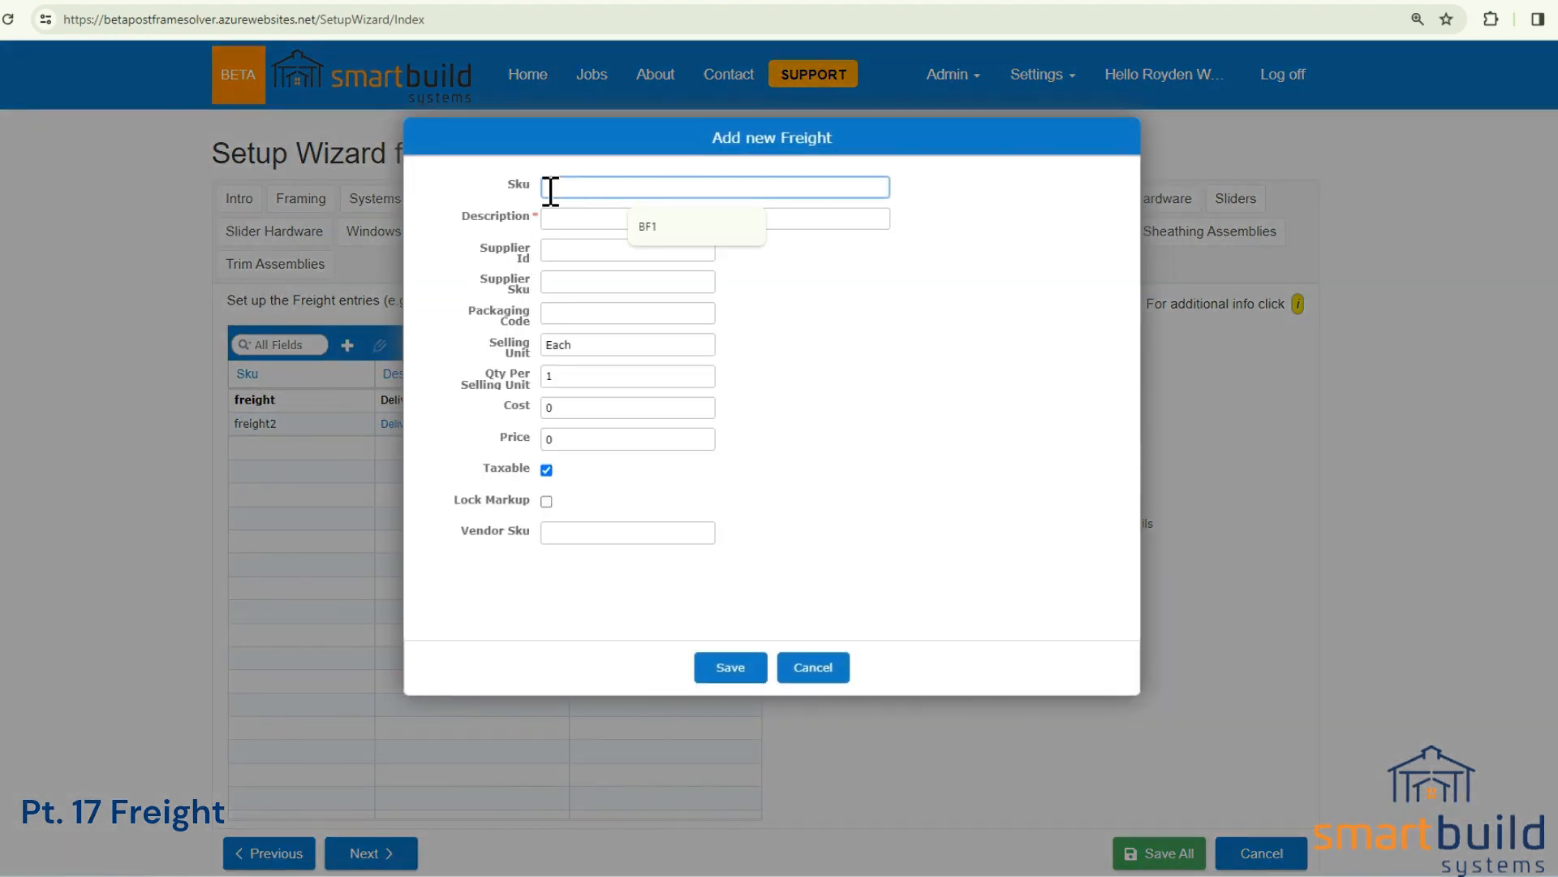
pyautogui.click(553, 219)
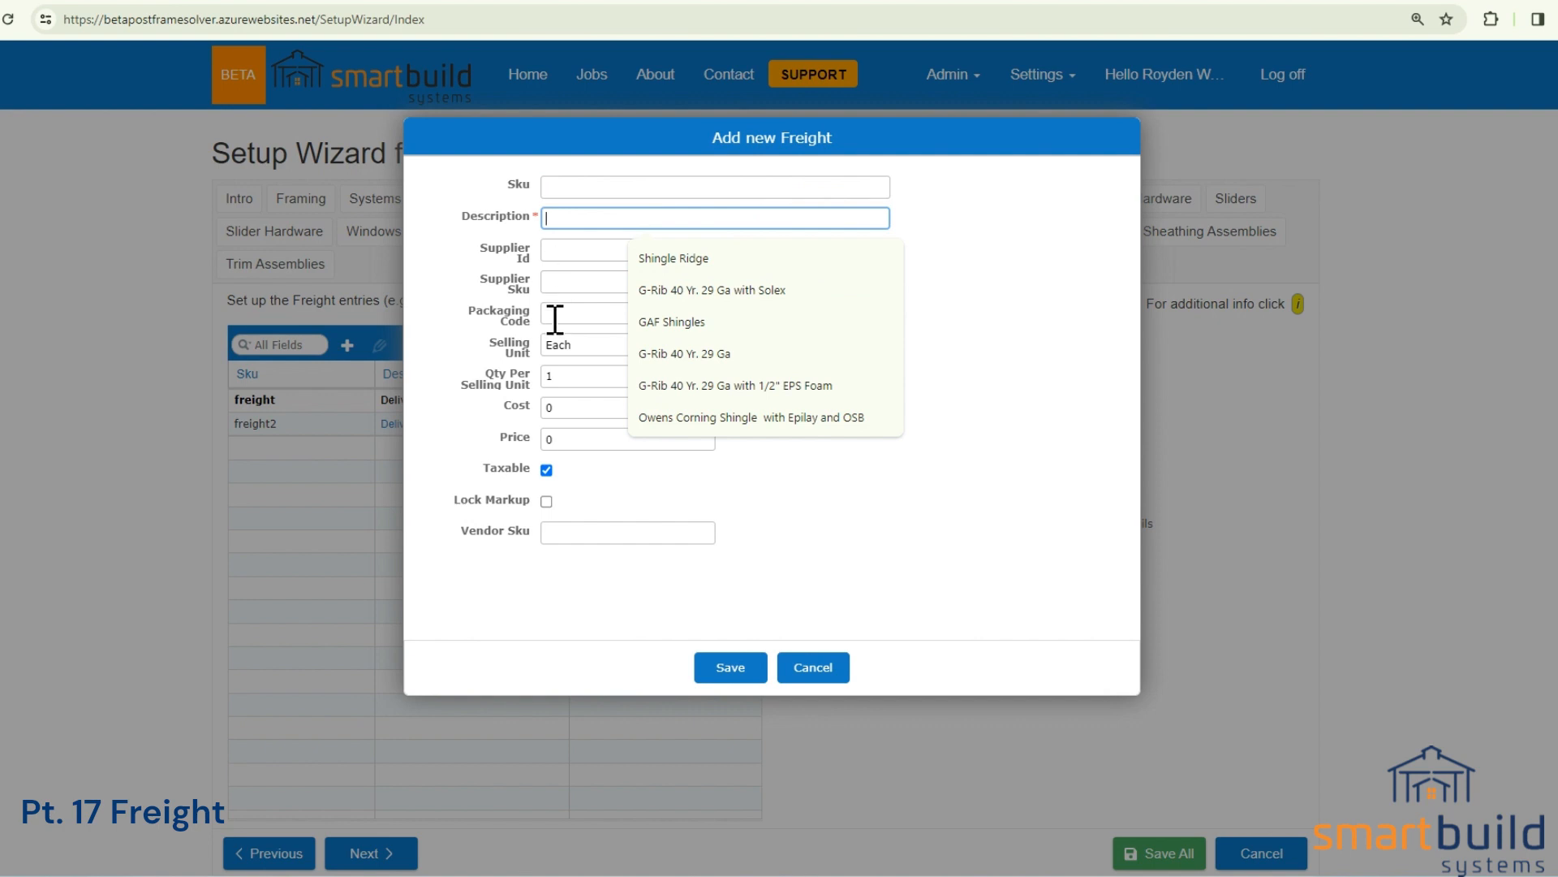
pyautogui.click(485, 325)
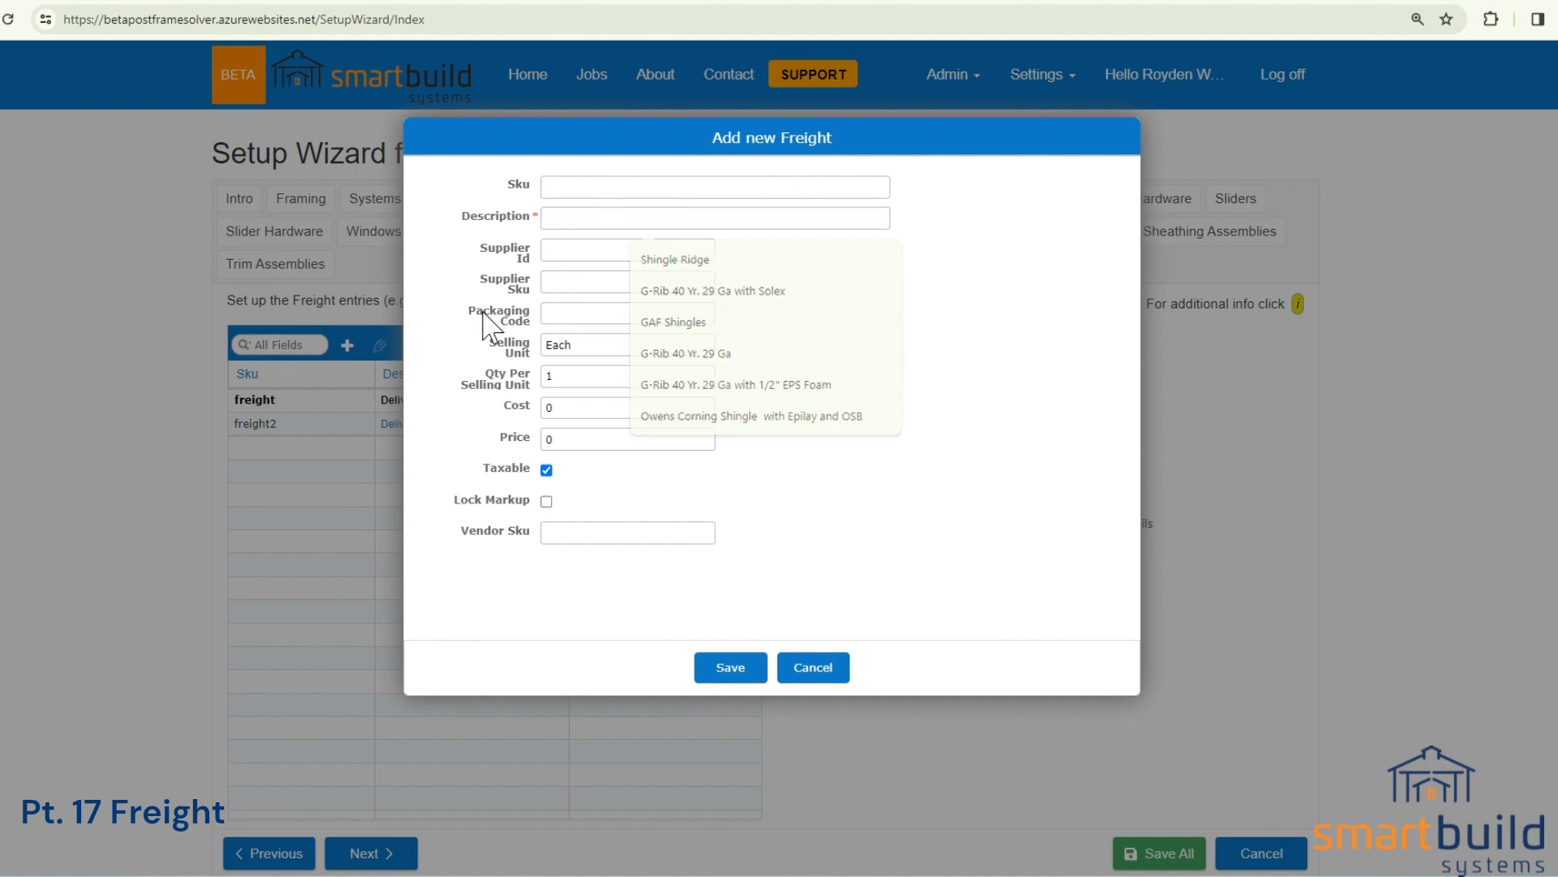
pyautogui.doubleClick(574, 345)
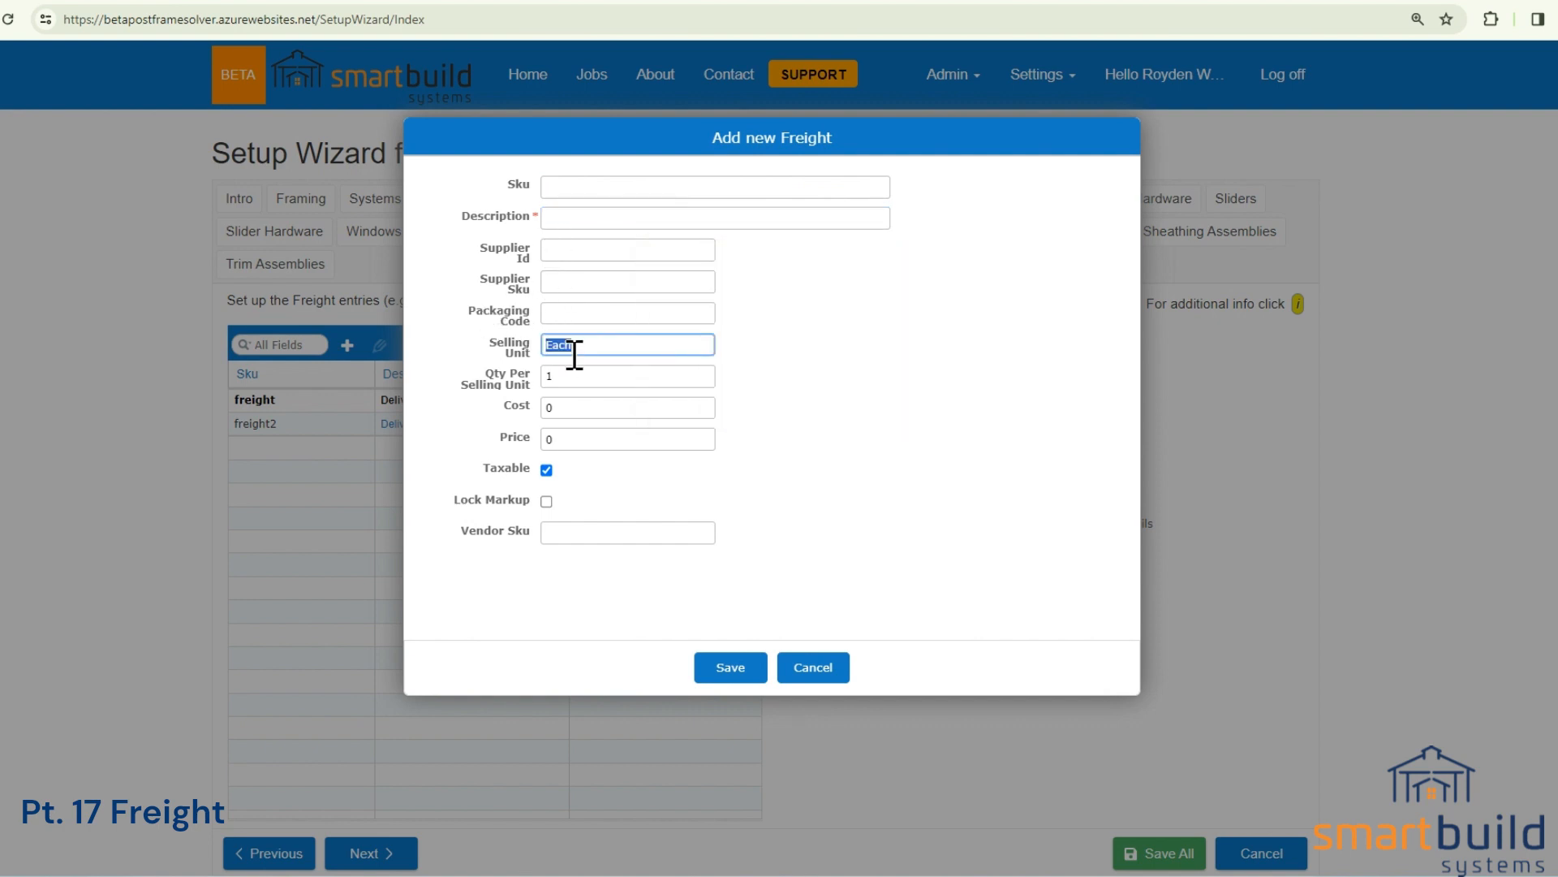
pyautogui.doubleClick(546, 407)
pyautogui.doubleClick(564, 445)
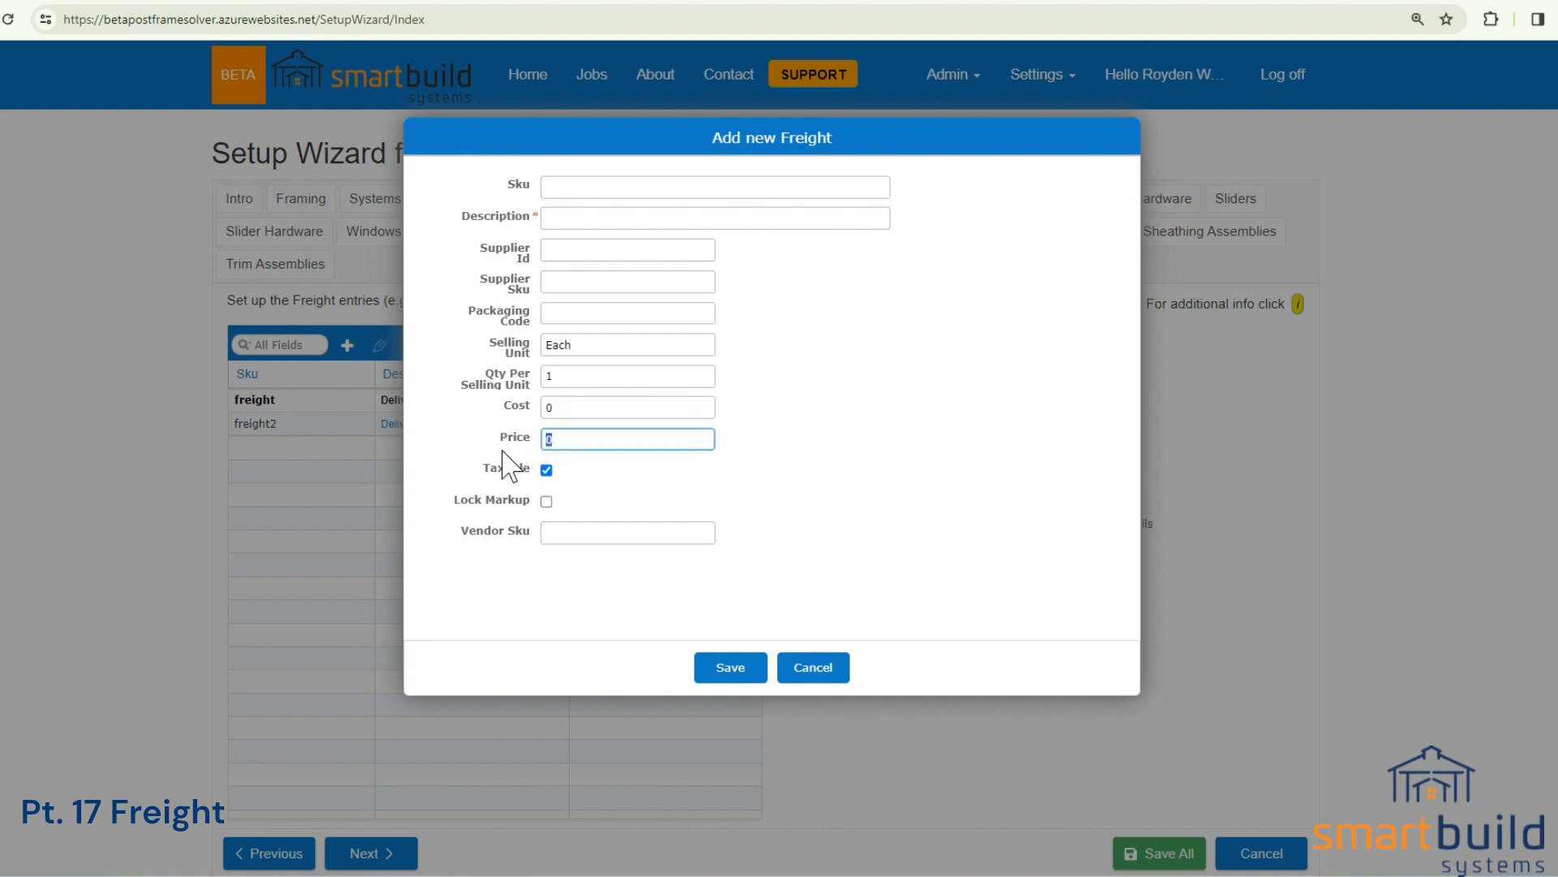
pyautogui.click(546, 470)
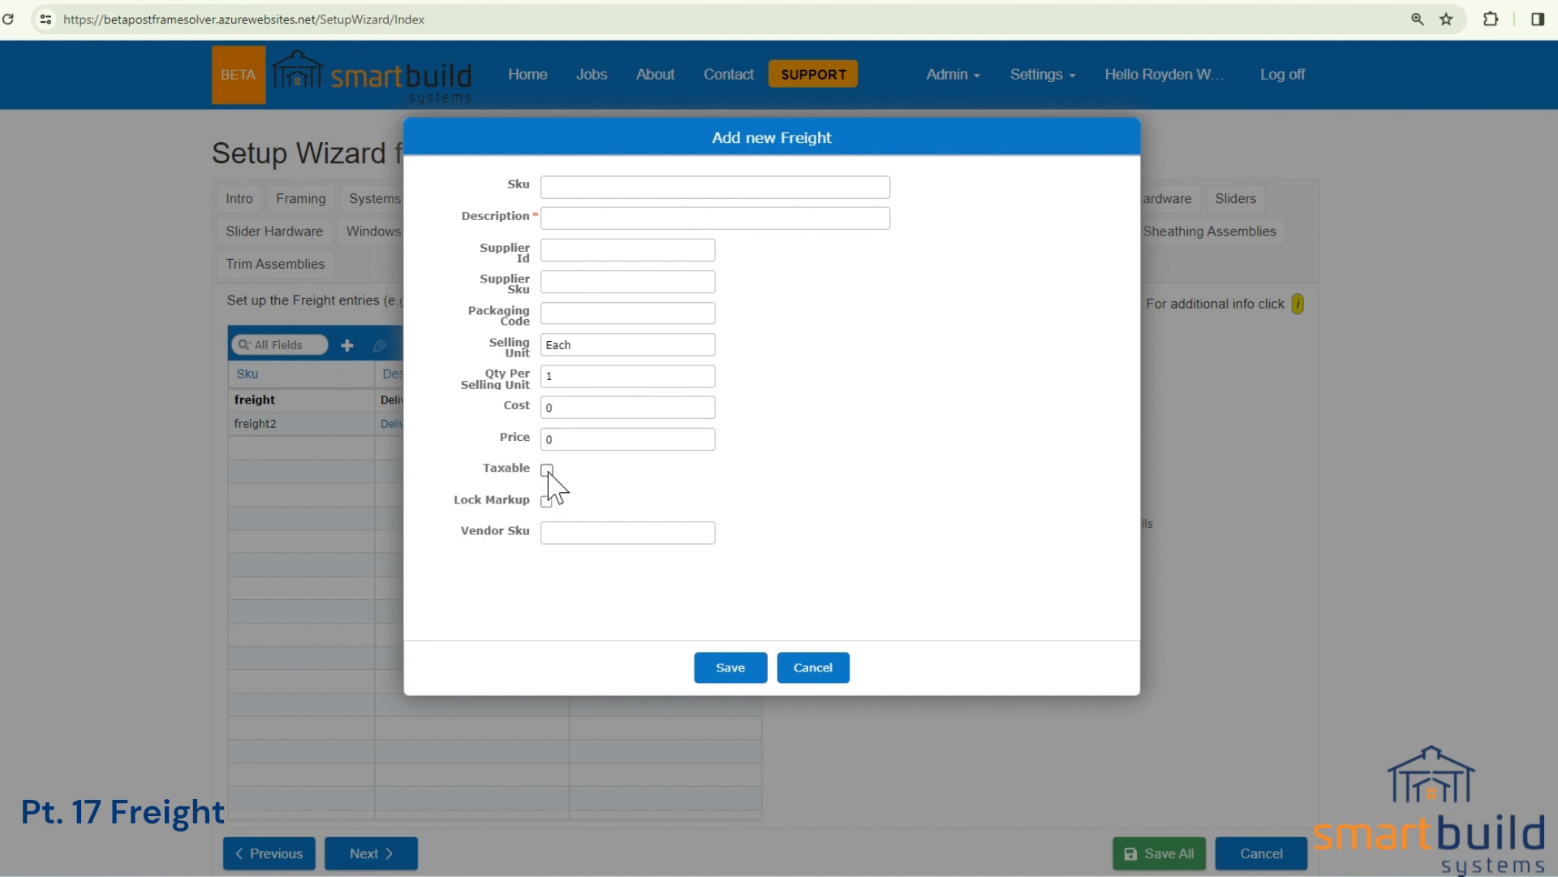
pyautogui.click(547, 501)
pyautogui.click(731, 667)
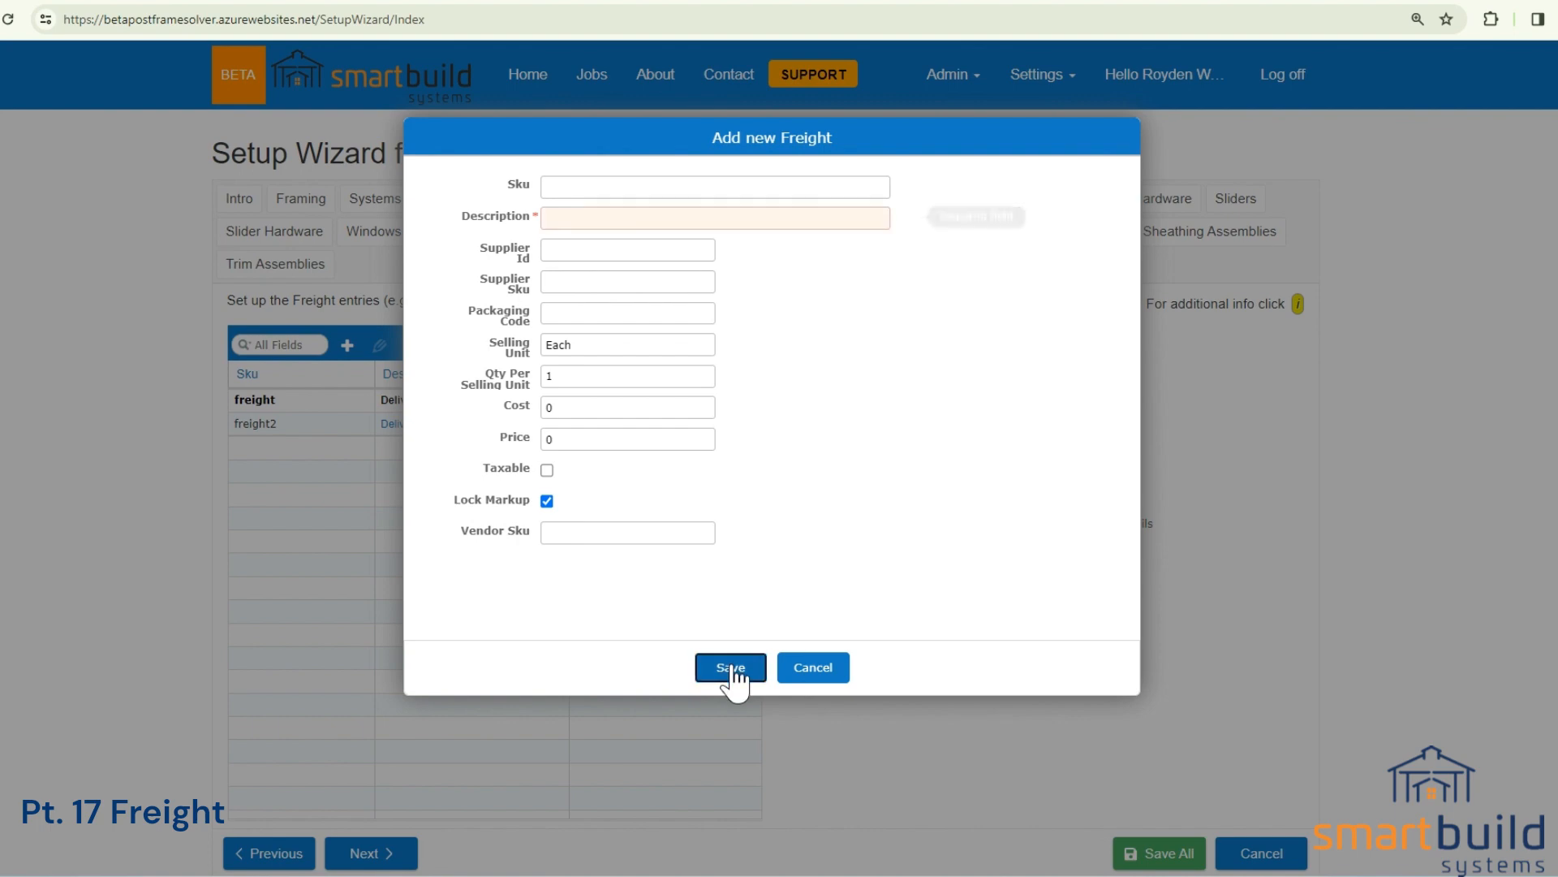
pyautogui.click(812, 674)
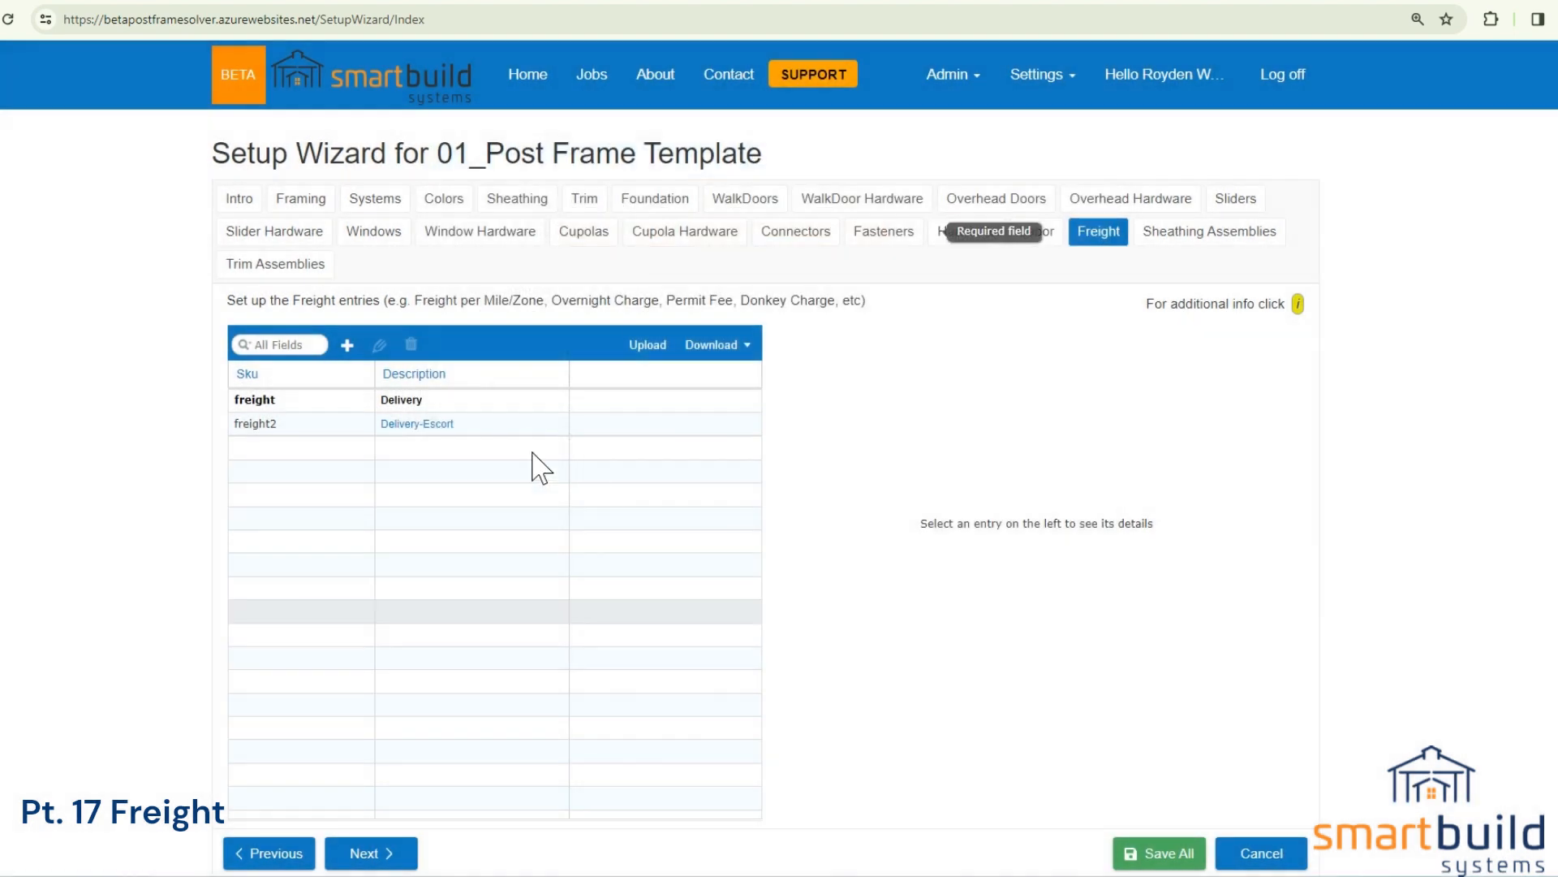
# Reopen the Delivery freight entry to review its settings and save it.
pyautogui.doubleClick(455, 419)
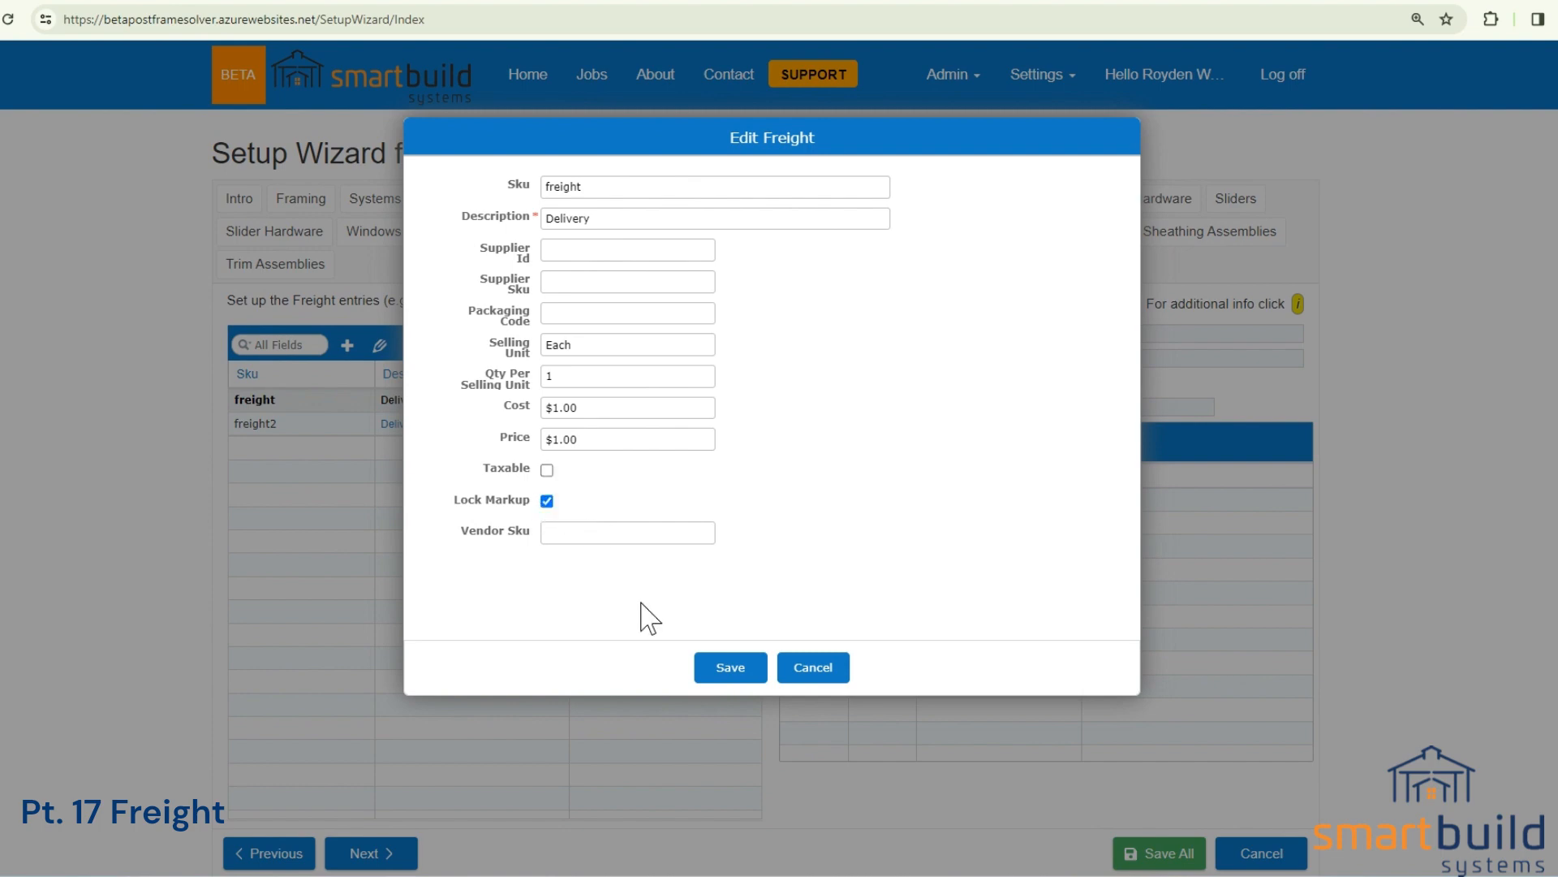
pyautogui.click(732, 668)
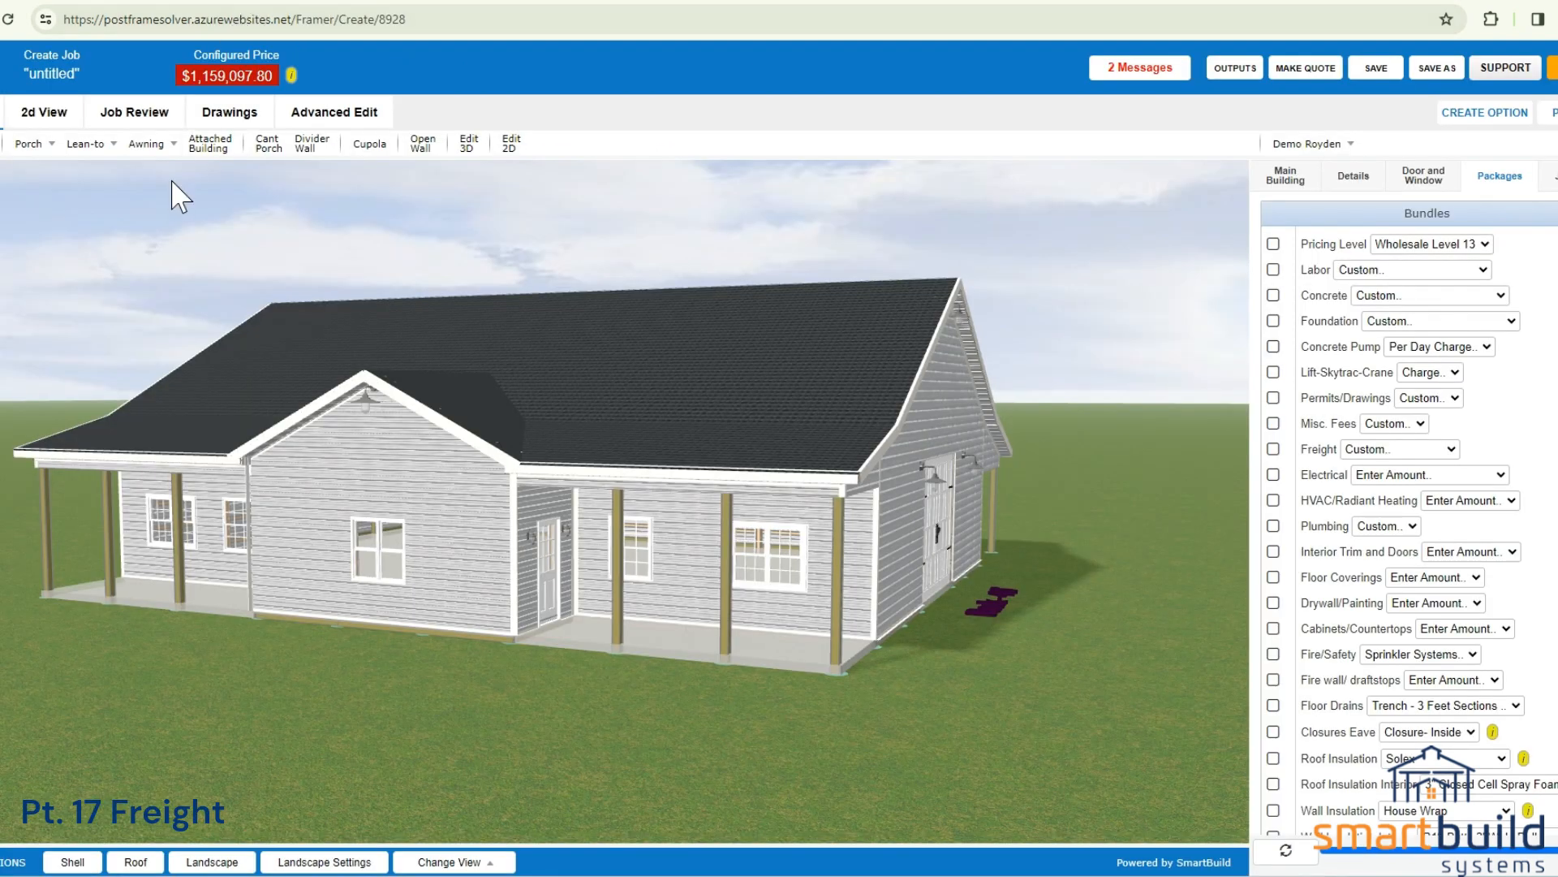
# Switch to the building job, inspect the 3D model's gable end, and open the Job Review summary.
pyautogui.moveTo(511, 440); pyautogui.dragTo(722, 433)
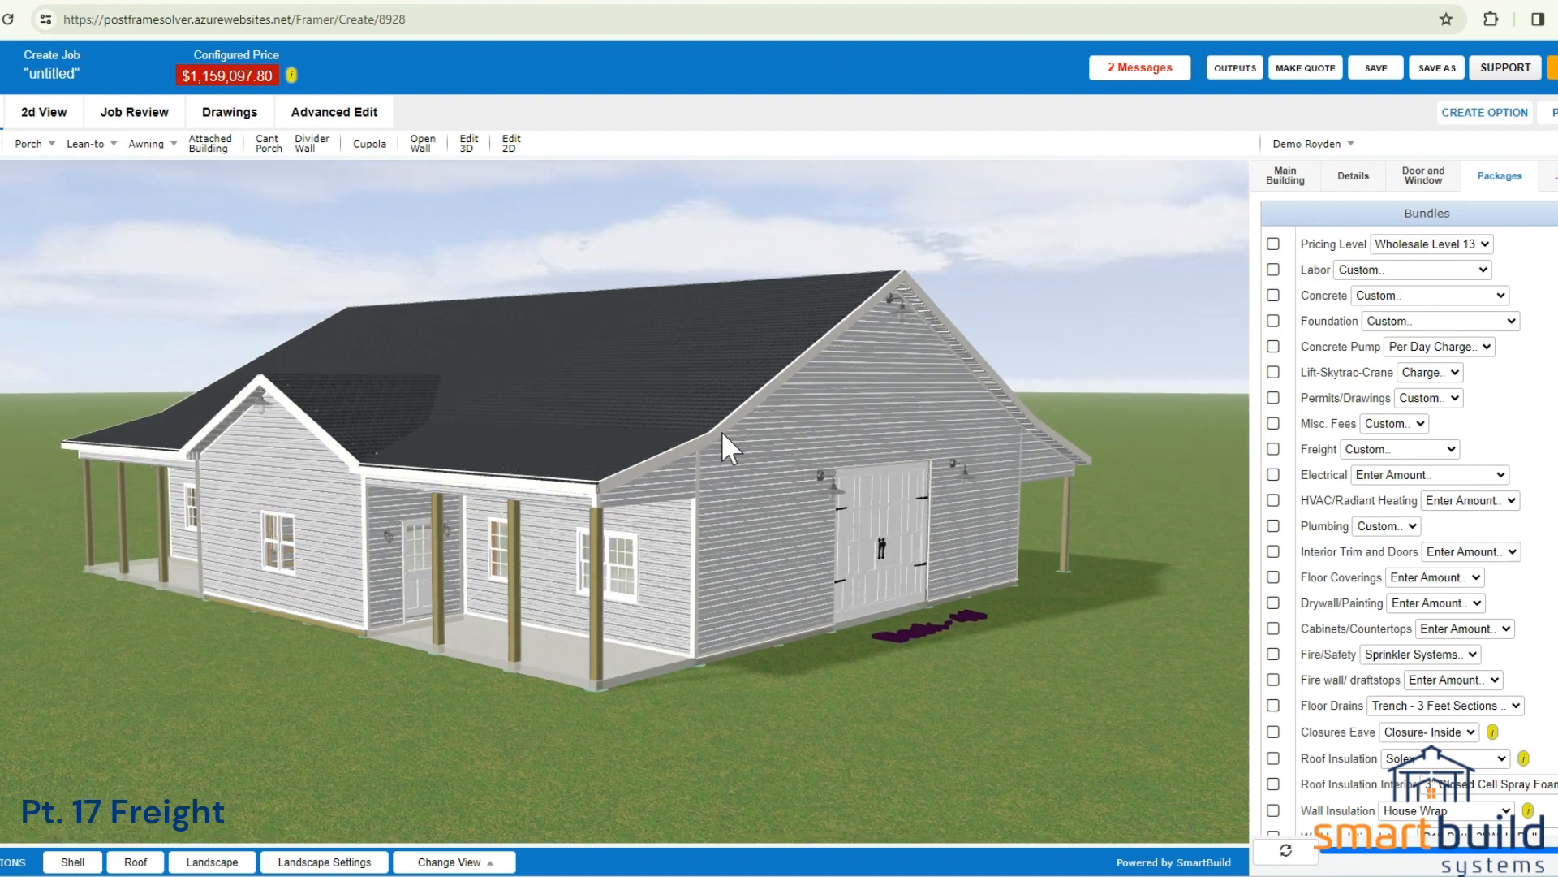
pyautogui.moveTo(873, 476); pyautogui.dragTo(823, 453)
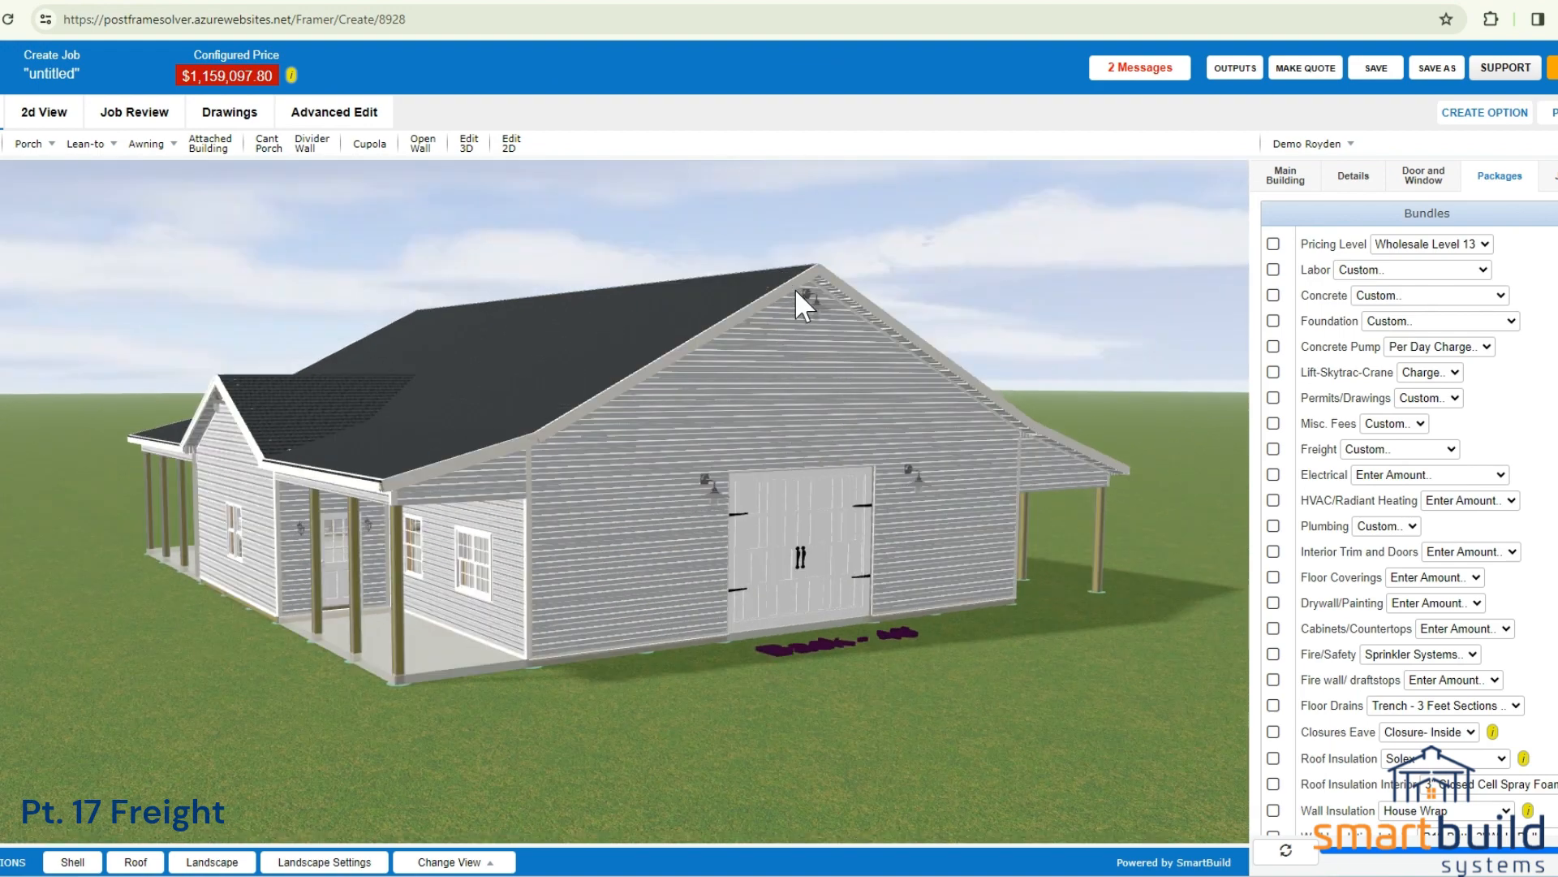
pyautogui.moveTo(634, 479); pyautogui.dragTo(581, 523)
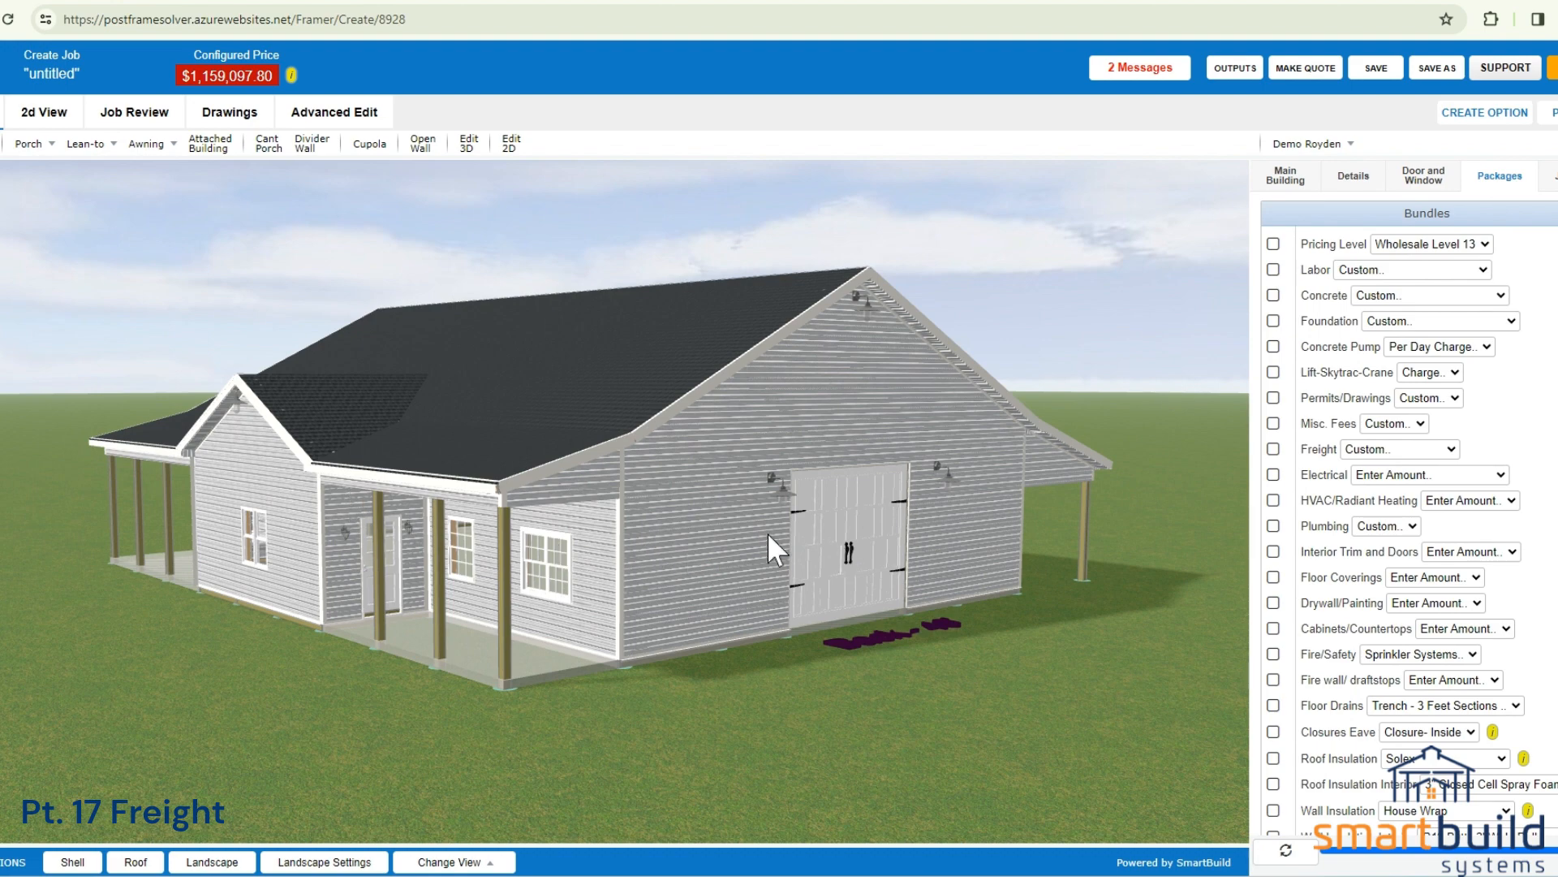
pyautogui.click(139, 122)
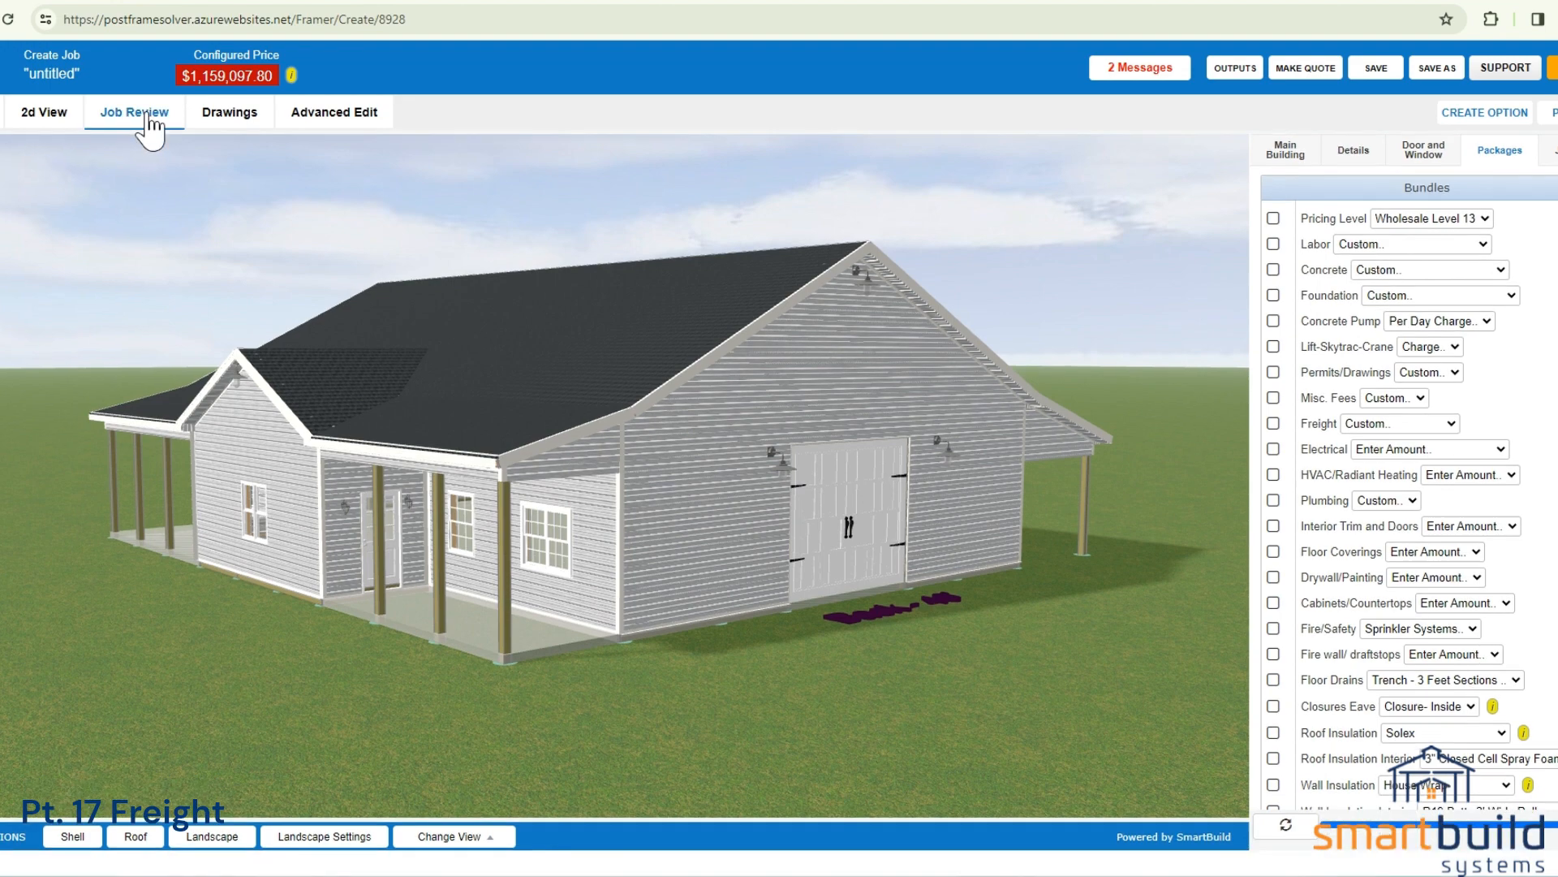
pyautogui.click(2, 149)
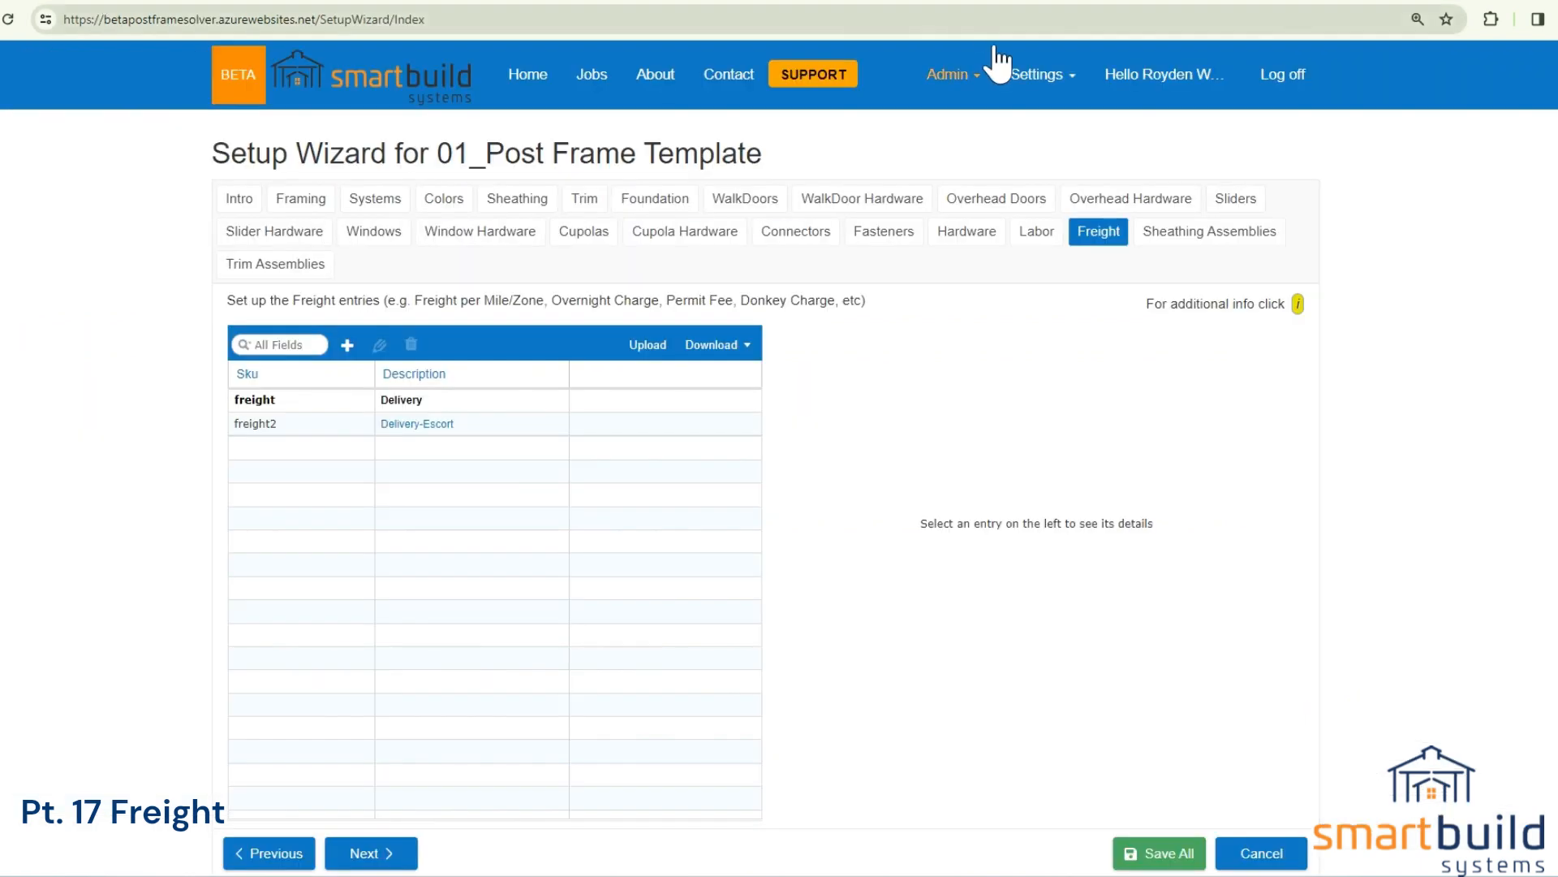
# Leave the Setup Wizard without saving its changes and open the Freight (Custom) bundle in the Packages settings.
pyautogui.click(1024, 80)
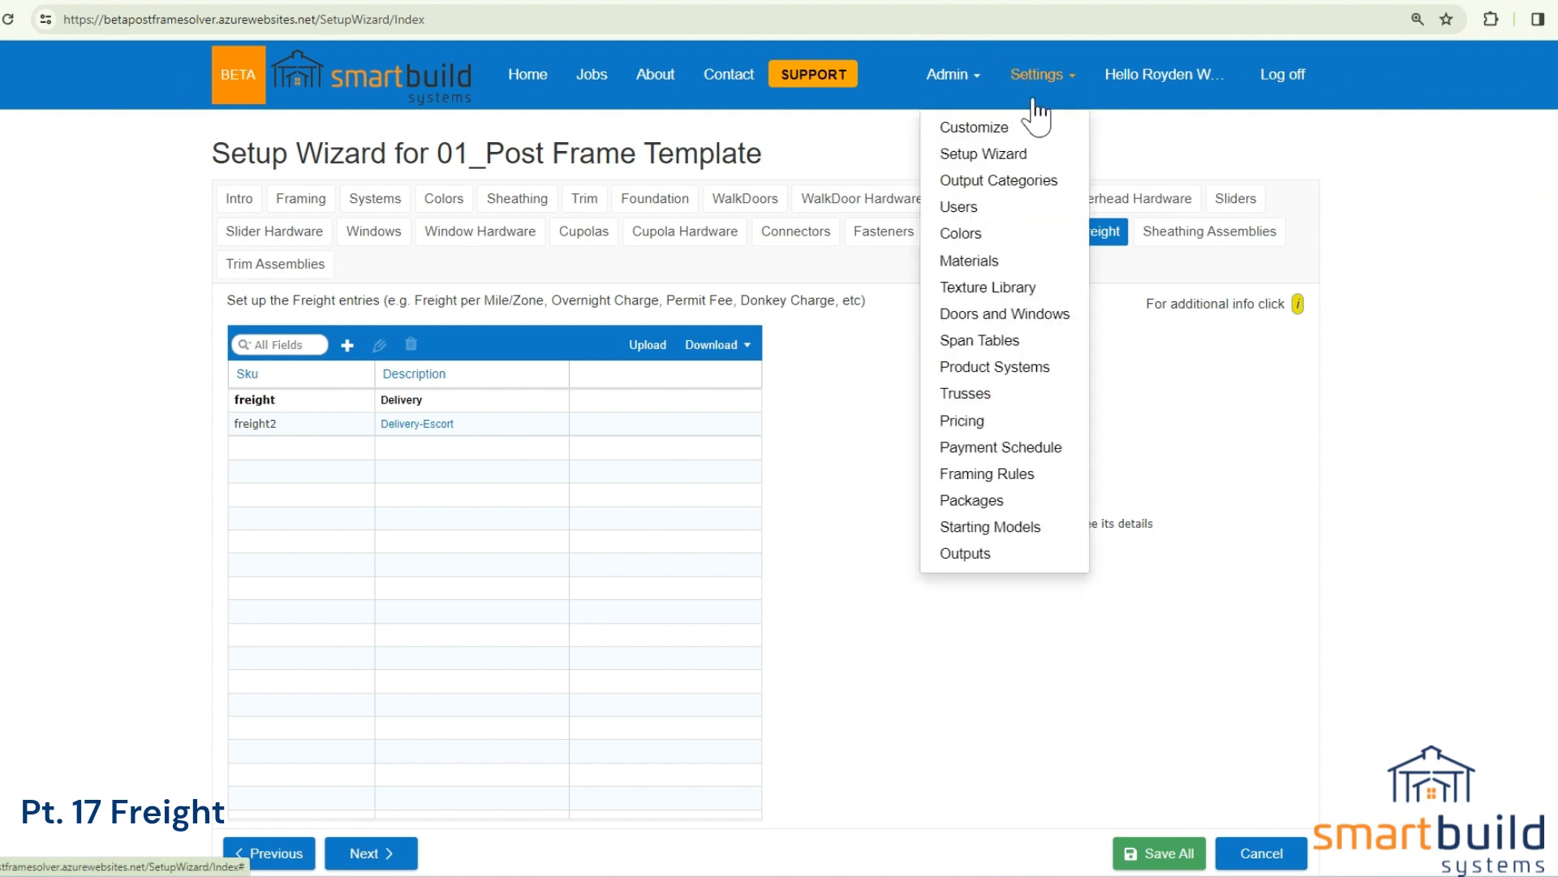
pyautogui.click(1006, 498)
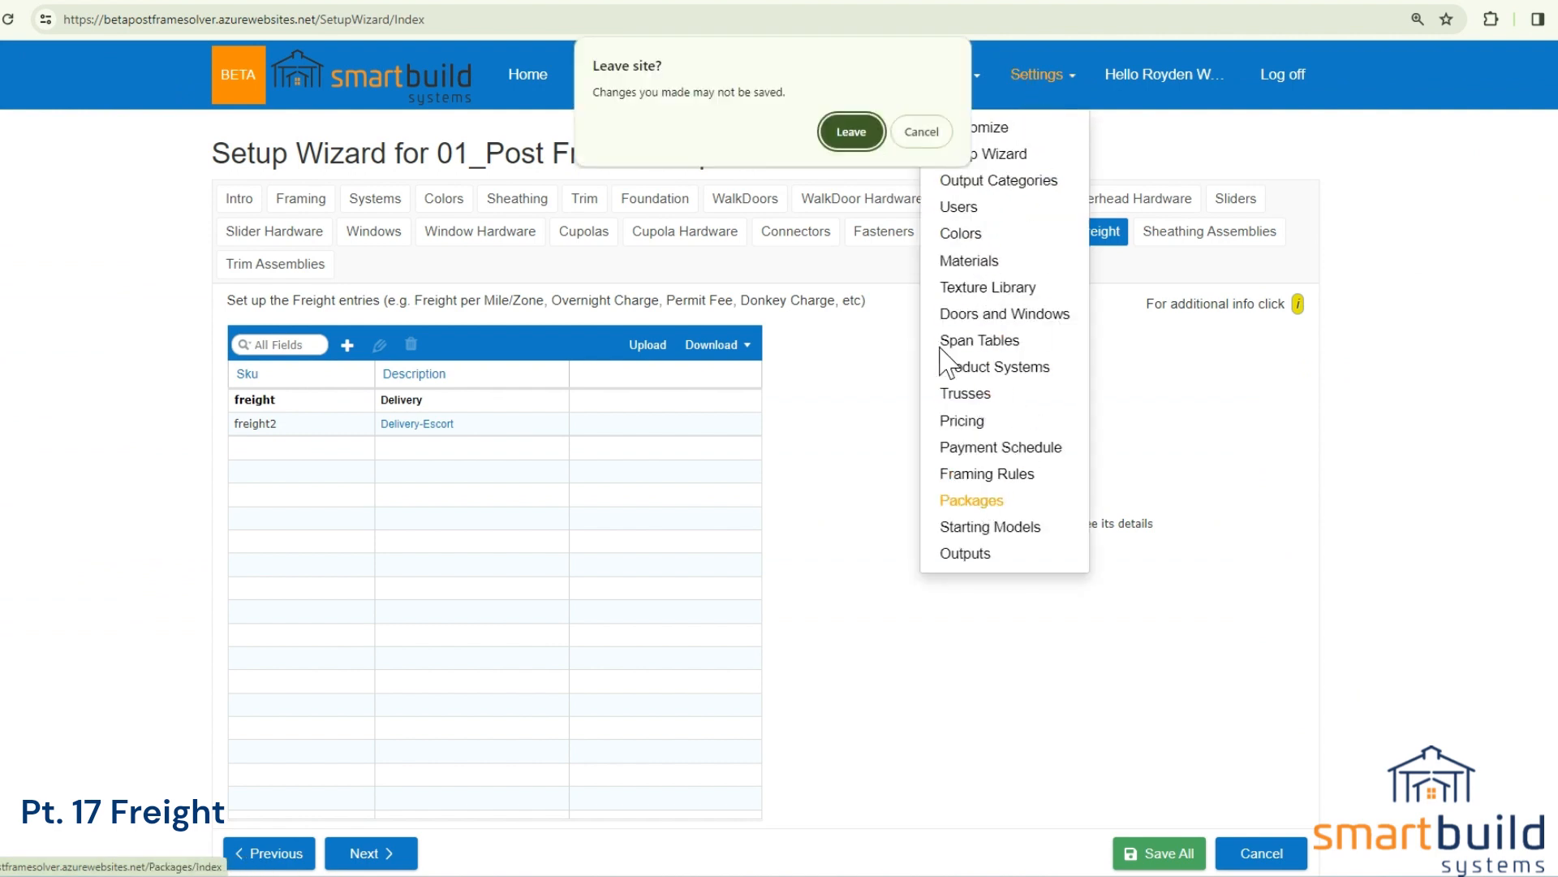
pyautogui.click(855, 132)
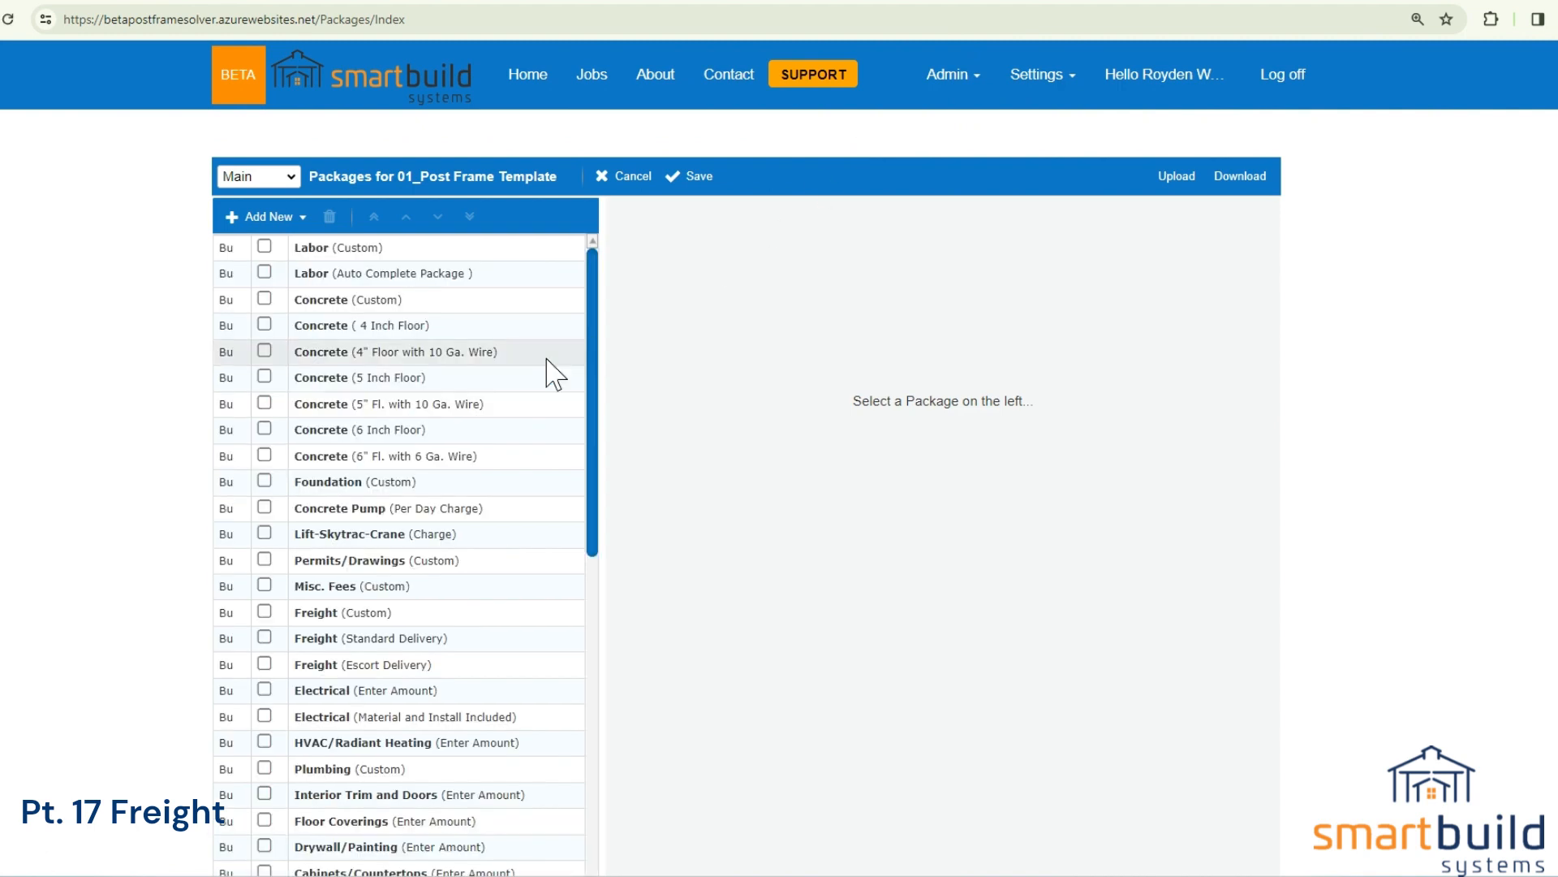
pyautogui.moveTo(594, 347); pyautogui.dragTo(595, 428)
pyautogui.click(387, 443)
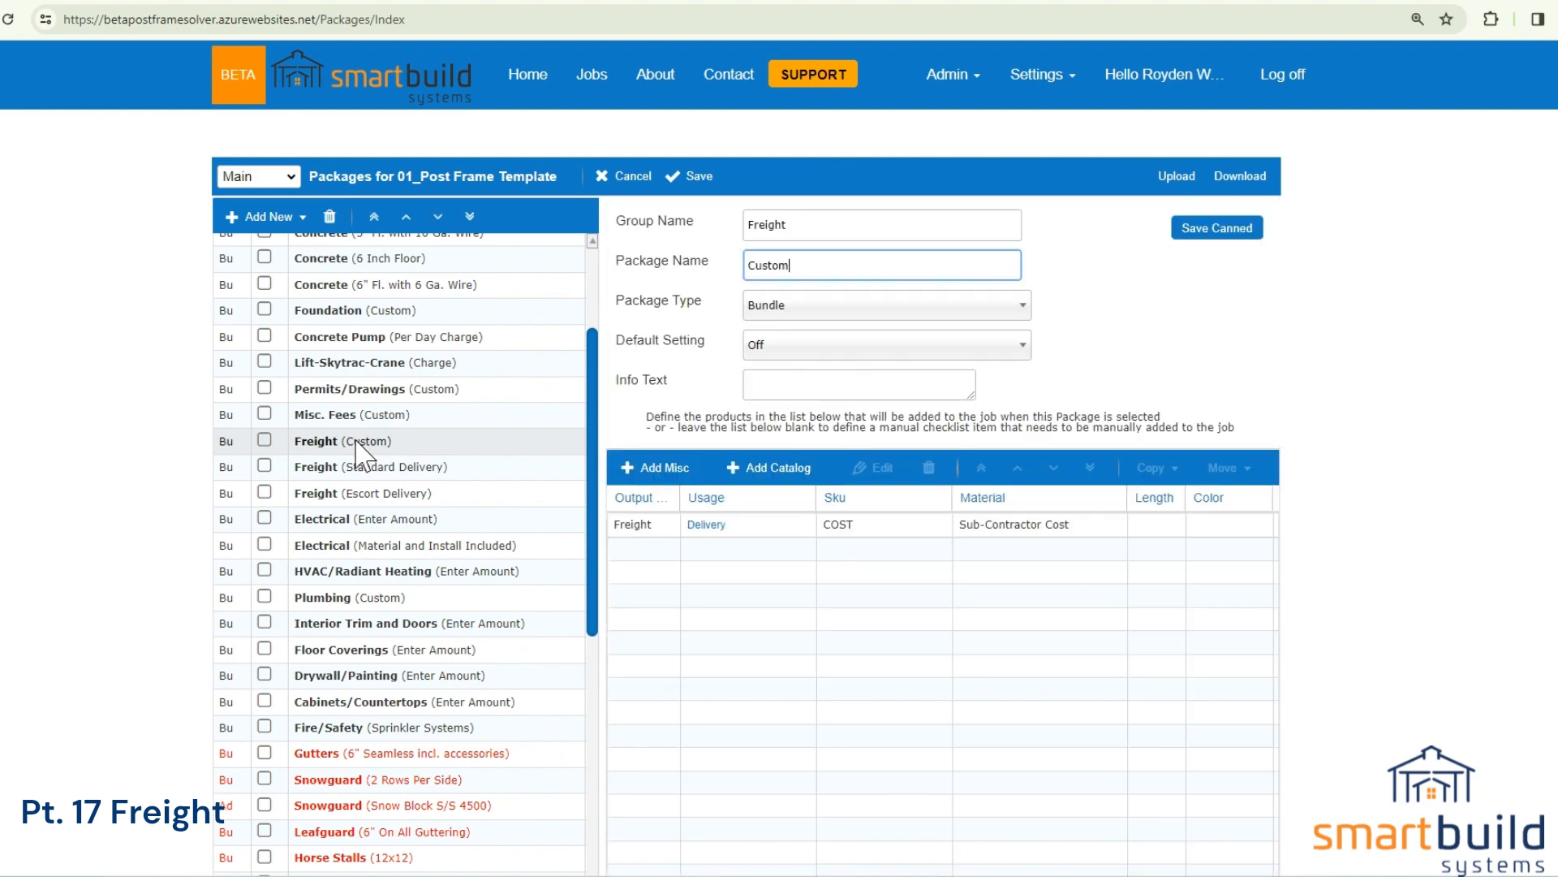
# Replace the Delivery material's calculation in the custom Freight package with the question "Enter Freight Amount?" and a default of 200.
pyautogui.doubleClick(741, 526)
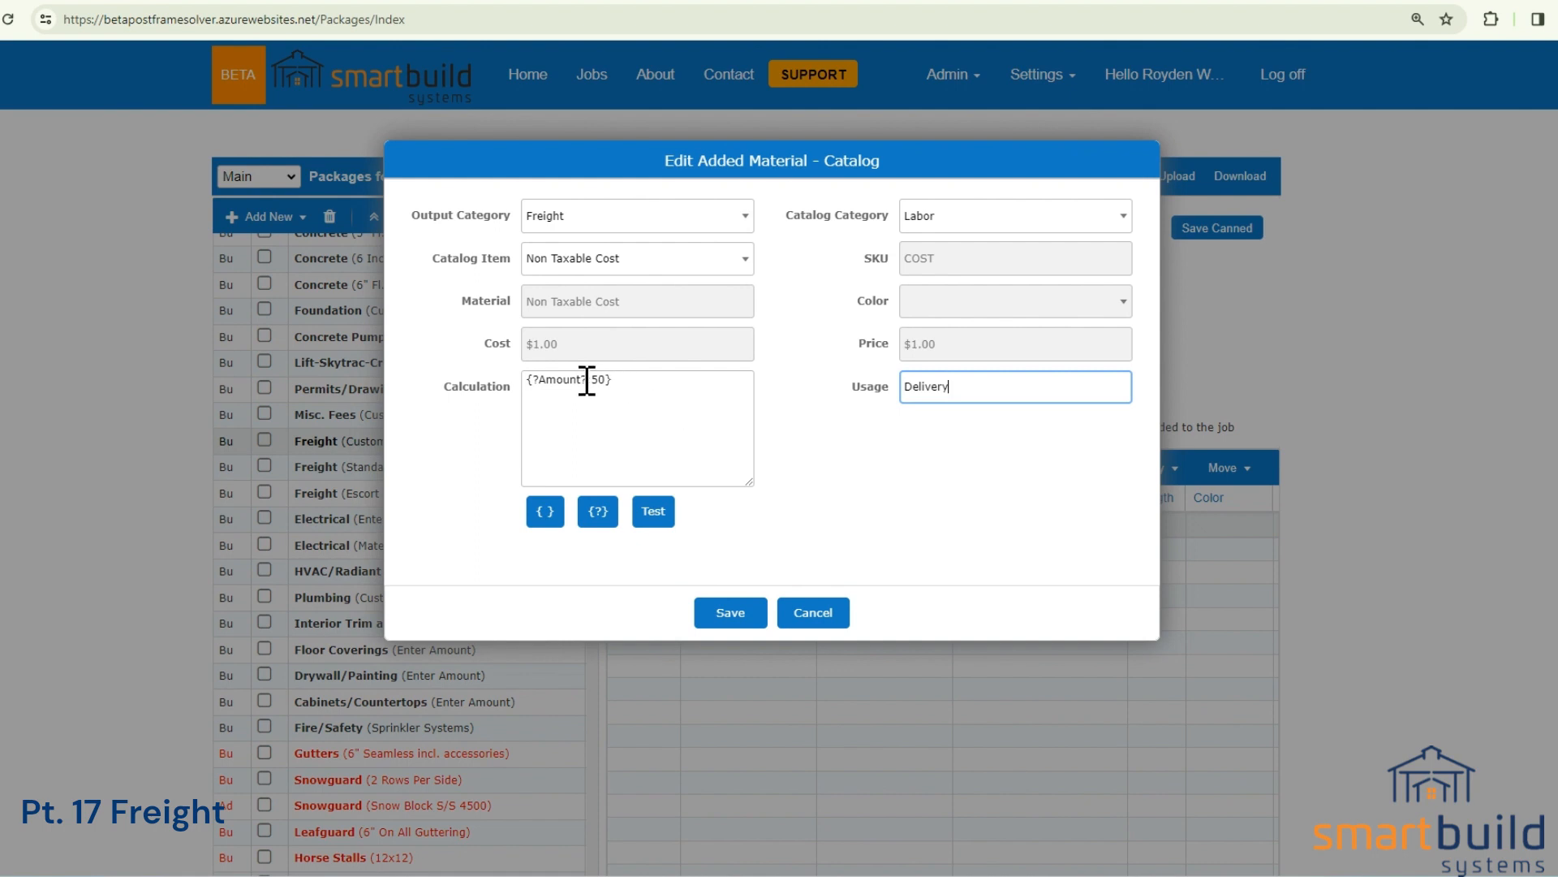
pyautogui.click(543, 379)
pyautogui.moveTo(633, 383); pyautogui.dragTo(521, 384)
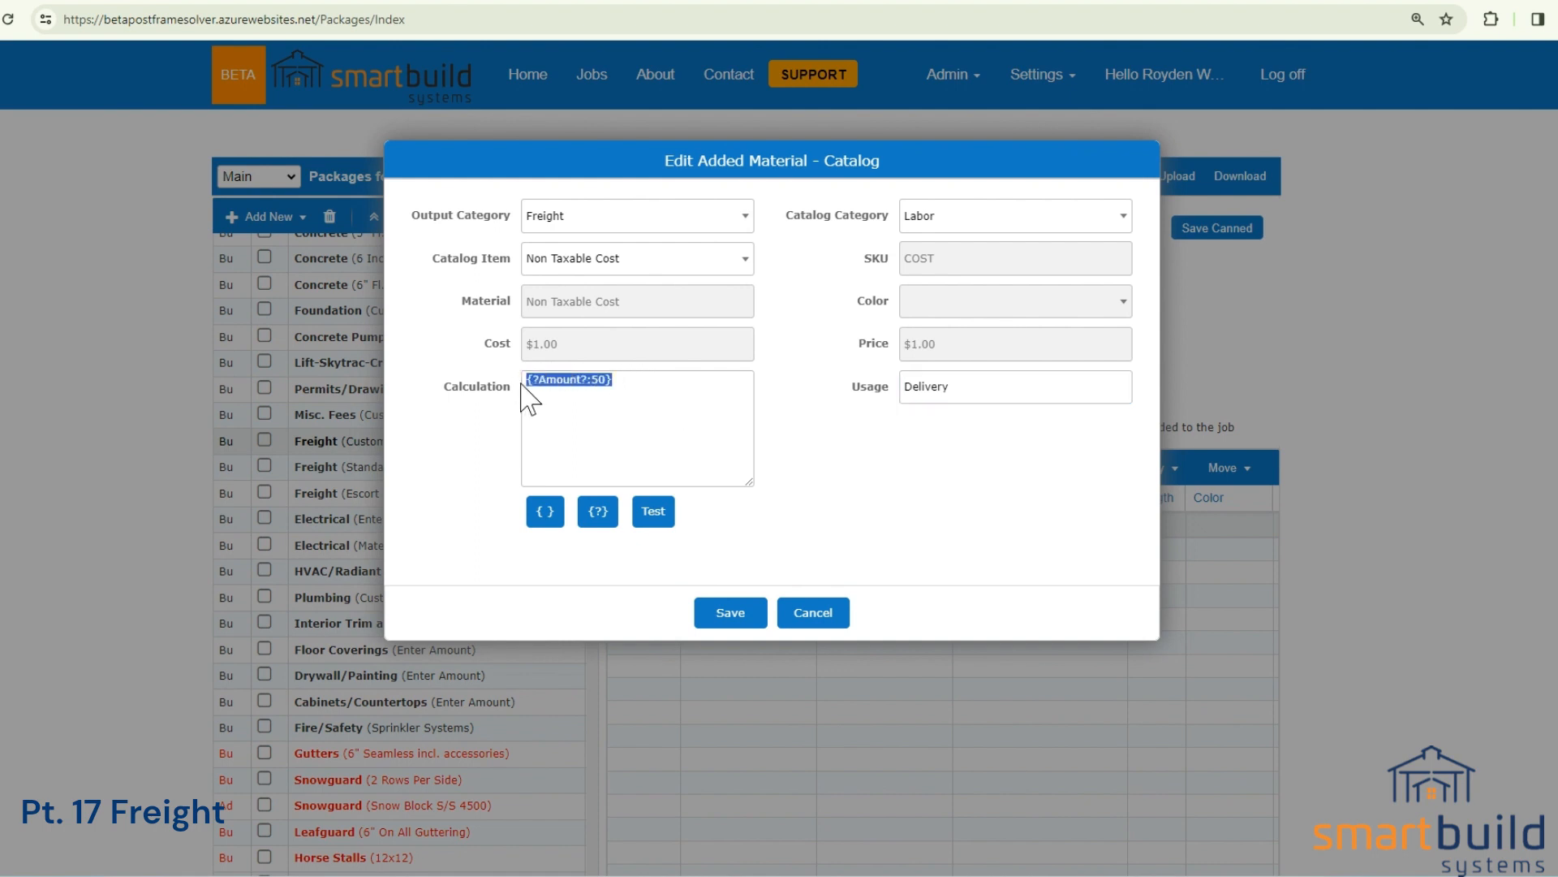
pyautogui.press('BackSpace')
pyautogui.click(602, 513)
pyautogui.click(751, 202)
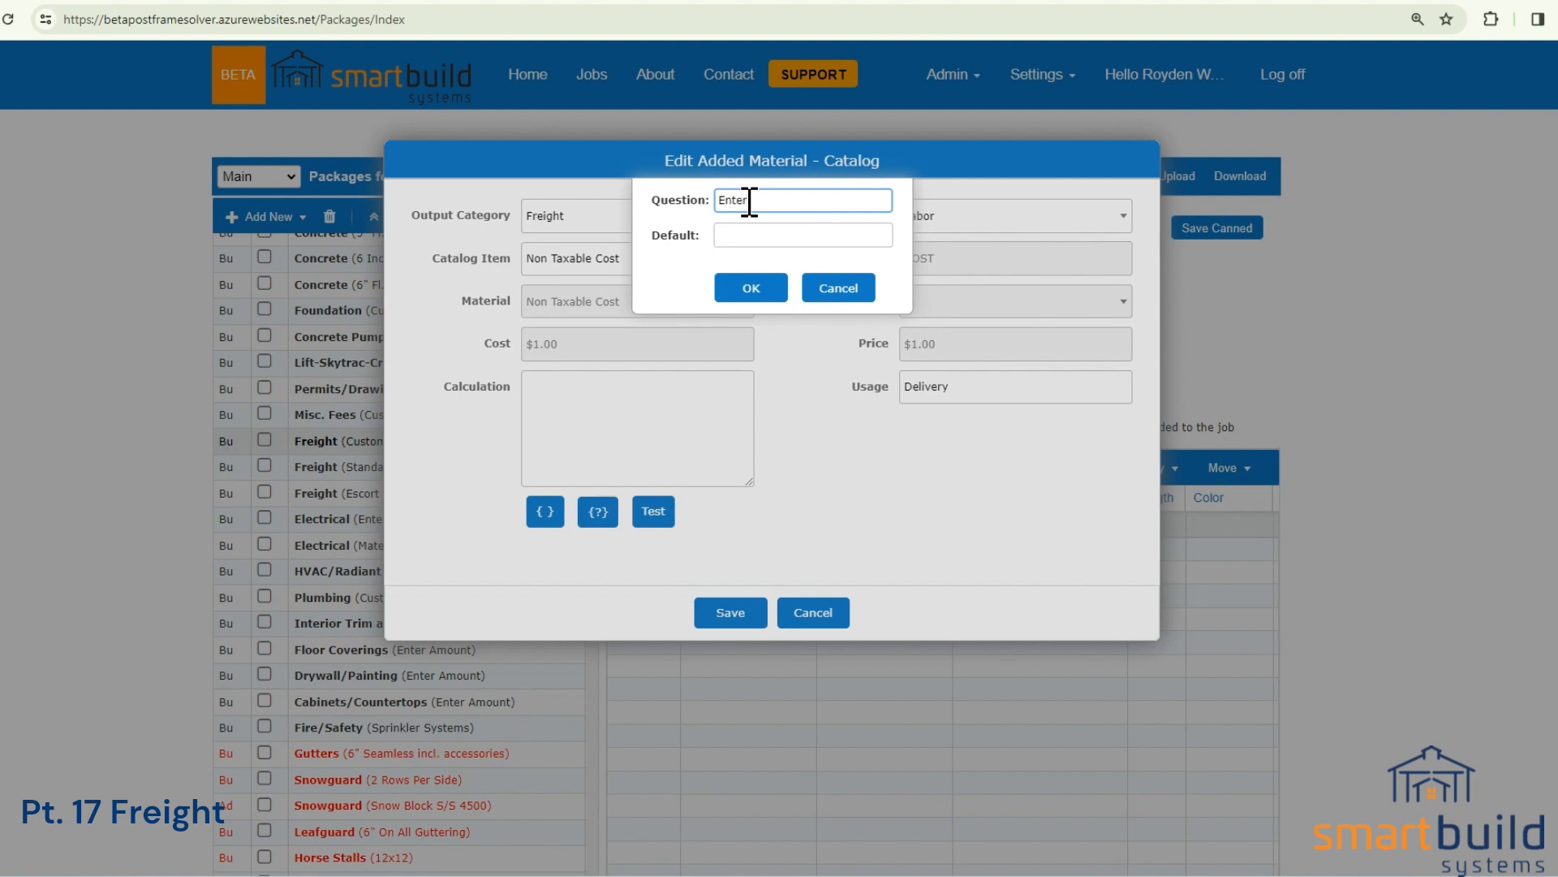
pyautogui.write('Enter Freight Amount?')
pyautogui.click(754, 235)
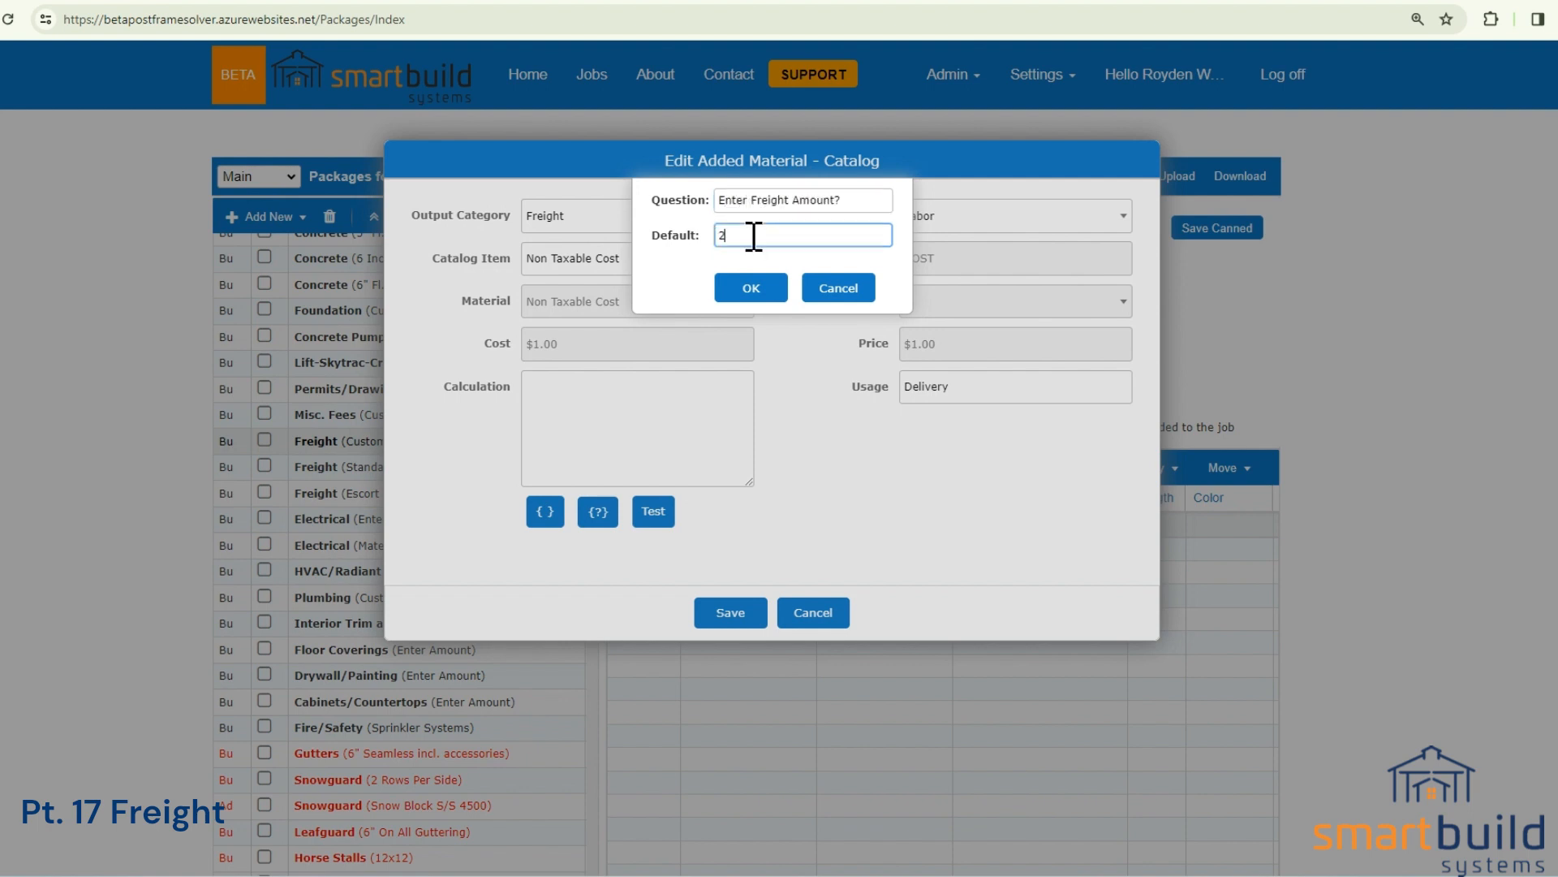
pyautogui.write('200')
pyautogui.click(754, 288)
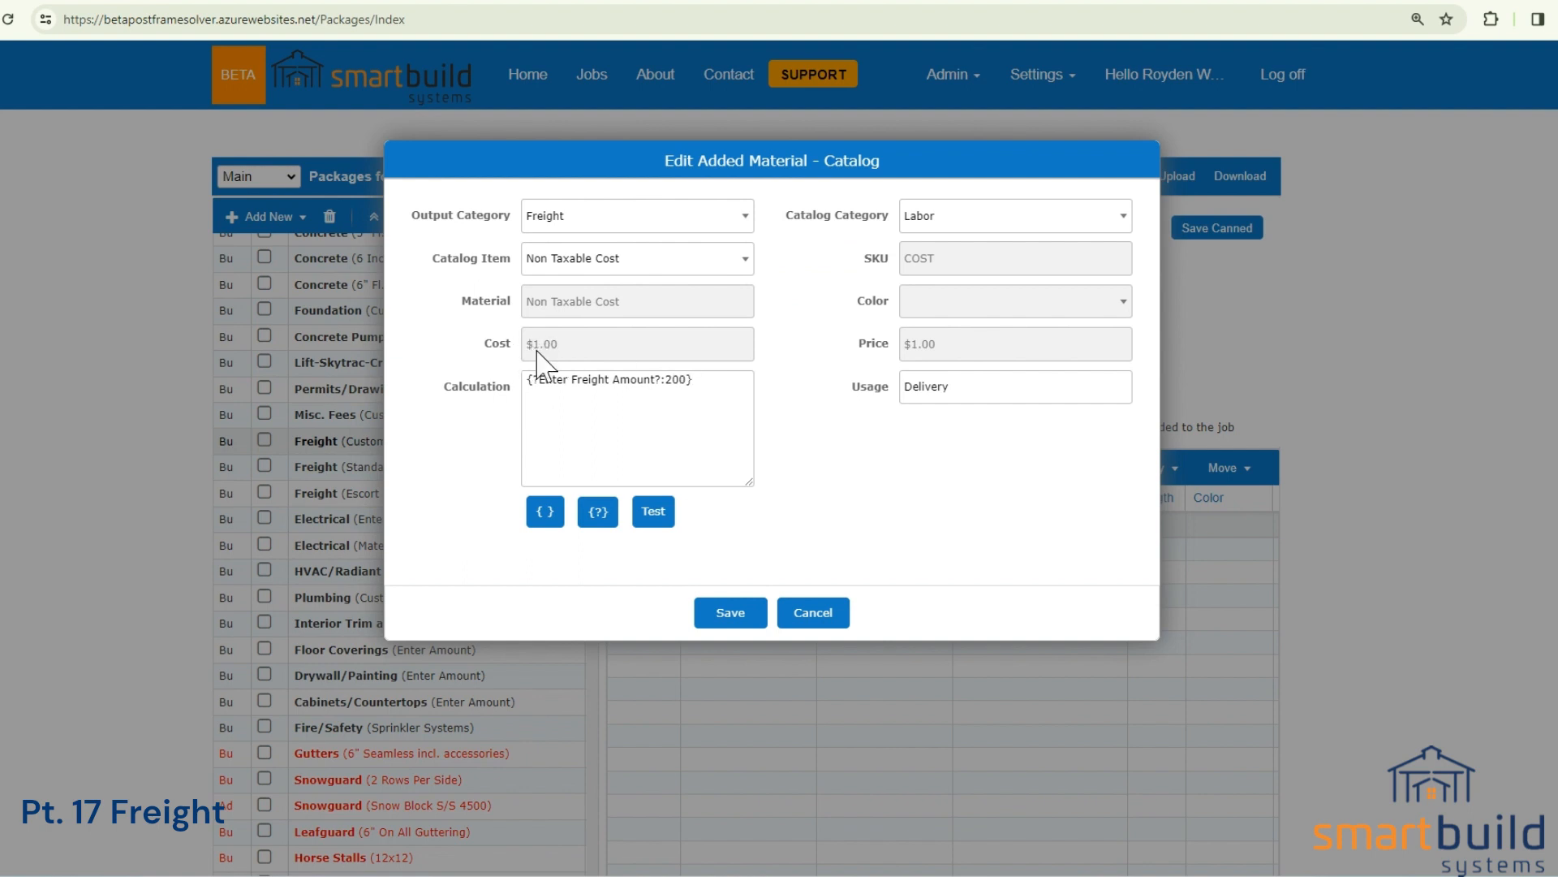
pyautogui.doubleClick(677, 379)
# Check the Custom Freight bundle's amount prompt in the building job without applying it, and discard the open material edit in the Packages settings.
pyautogui.click(307, 1)
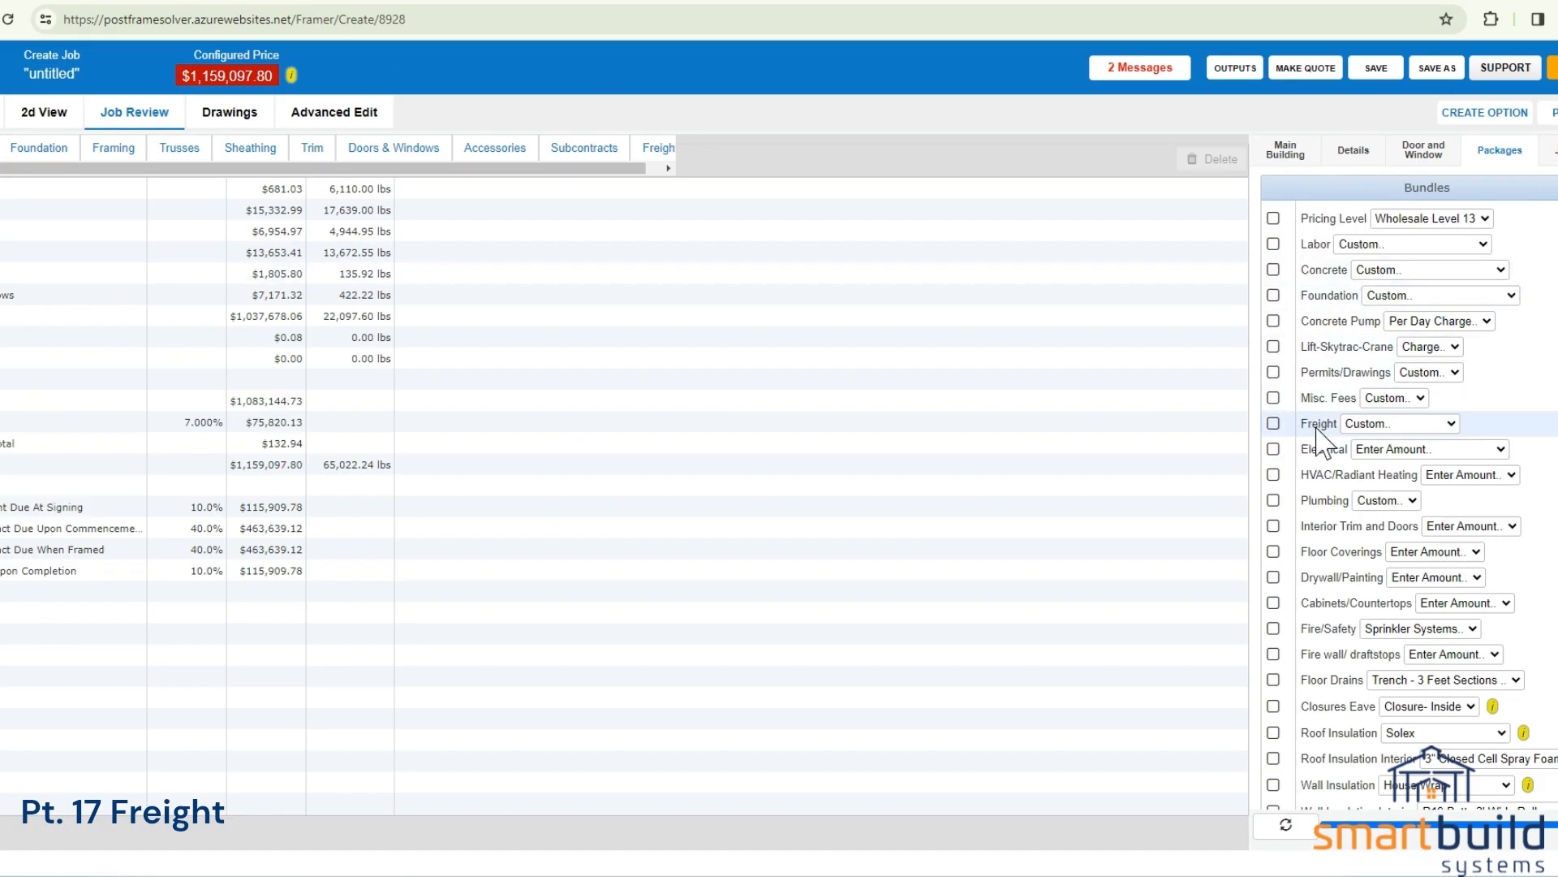
pyautogui.click(1273, 422)
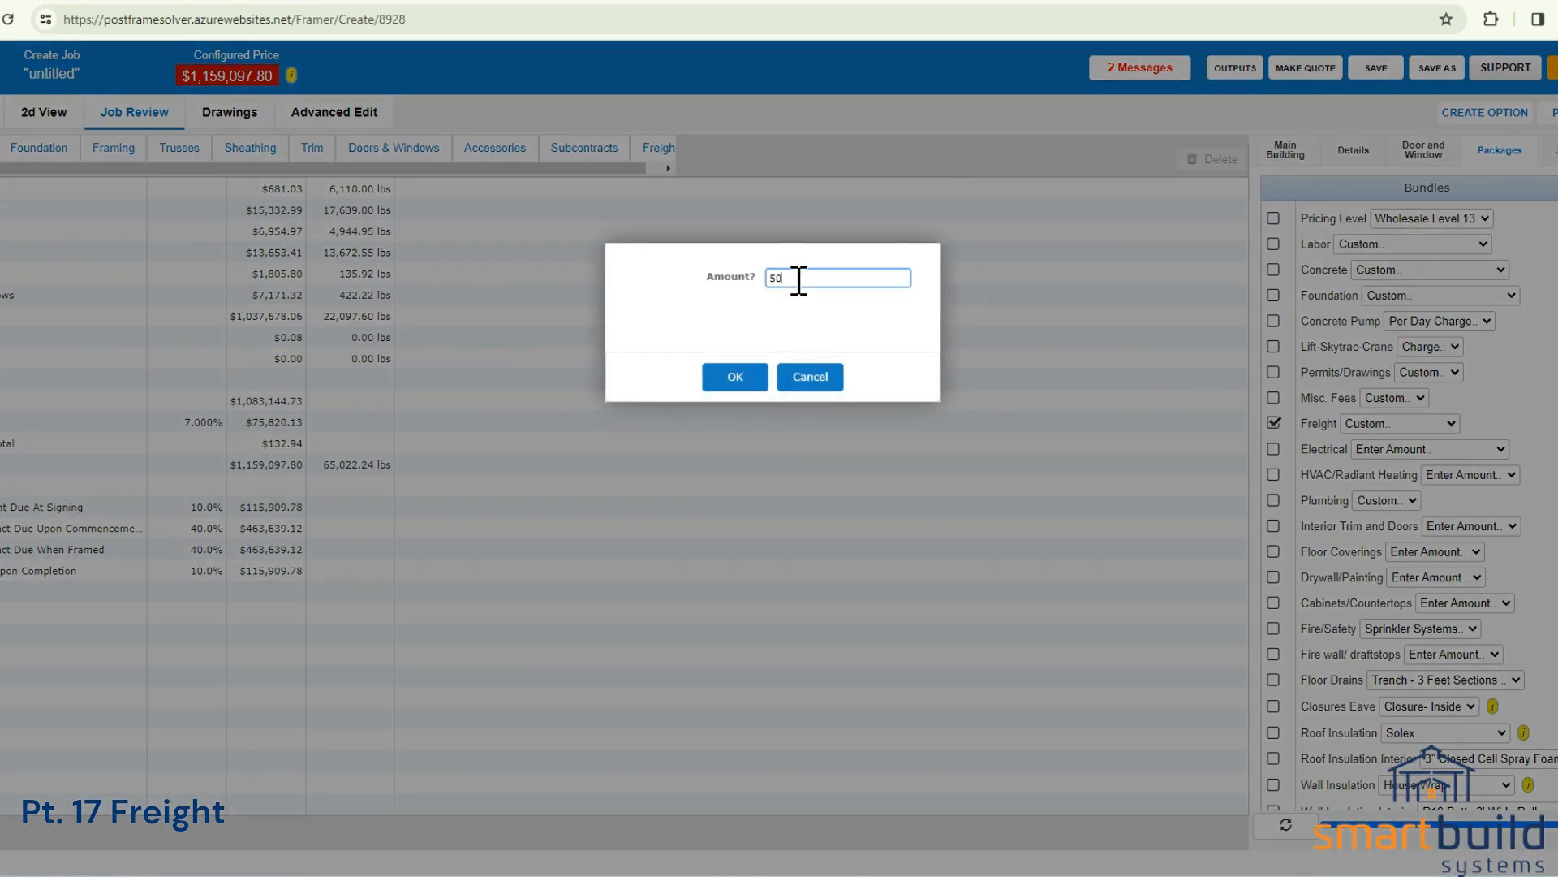
pyautogui.moveTo(798, 278); pyautogui.dragTo(766, 280)
pyautogui.click(806, 384)
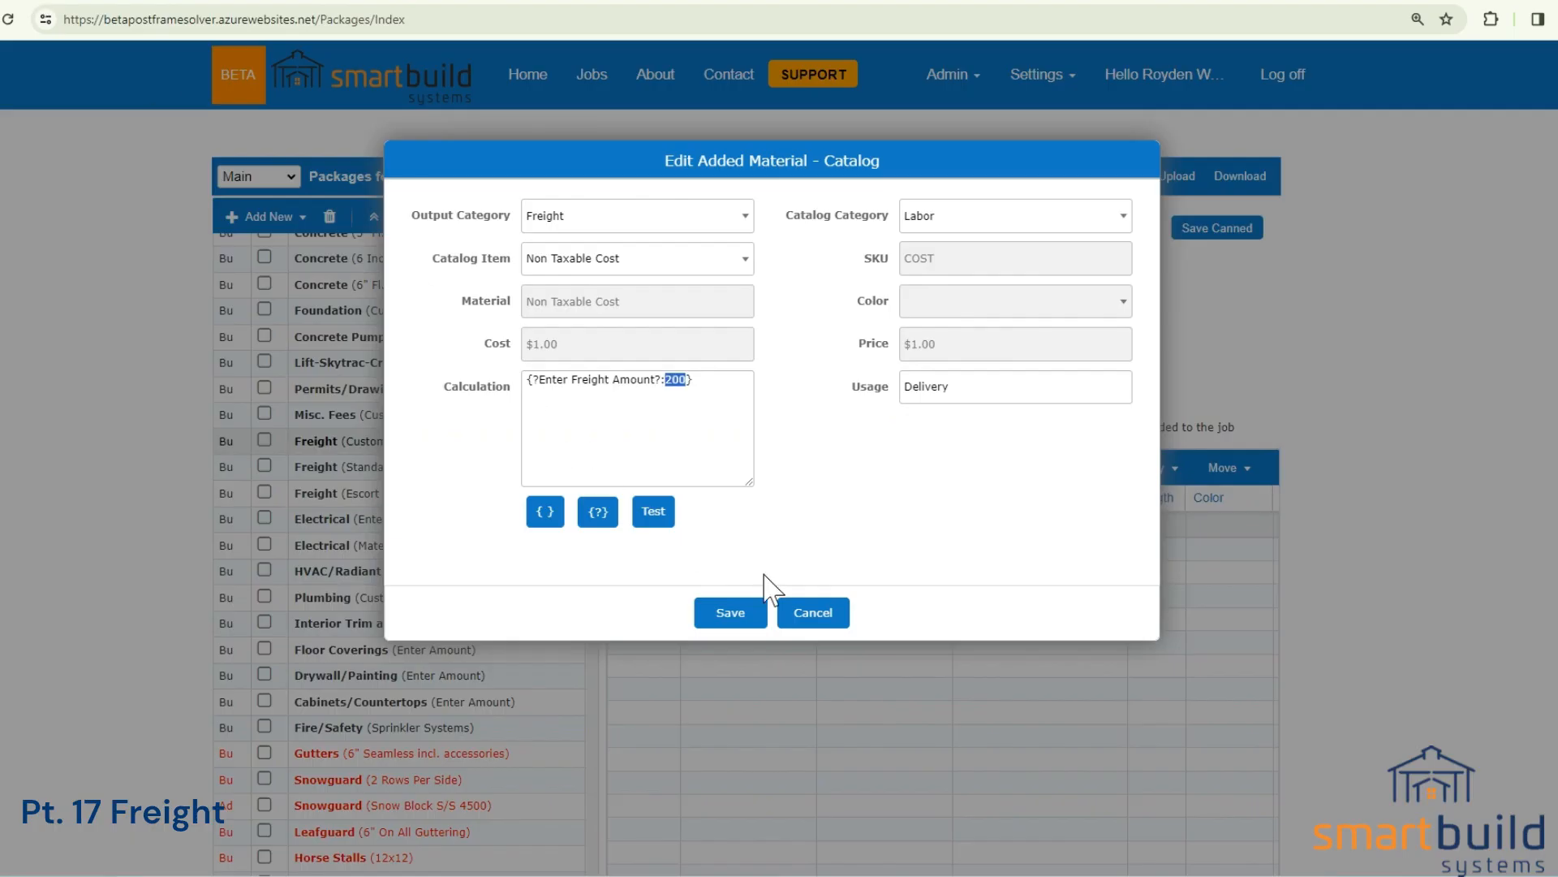
pyautogui.click(818, 612)
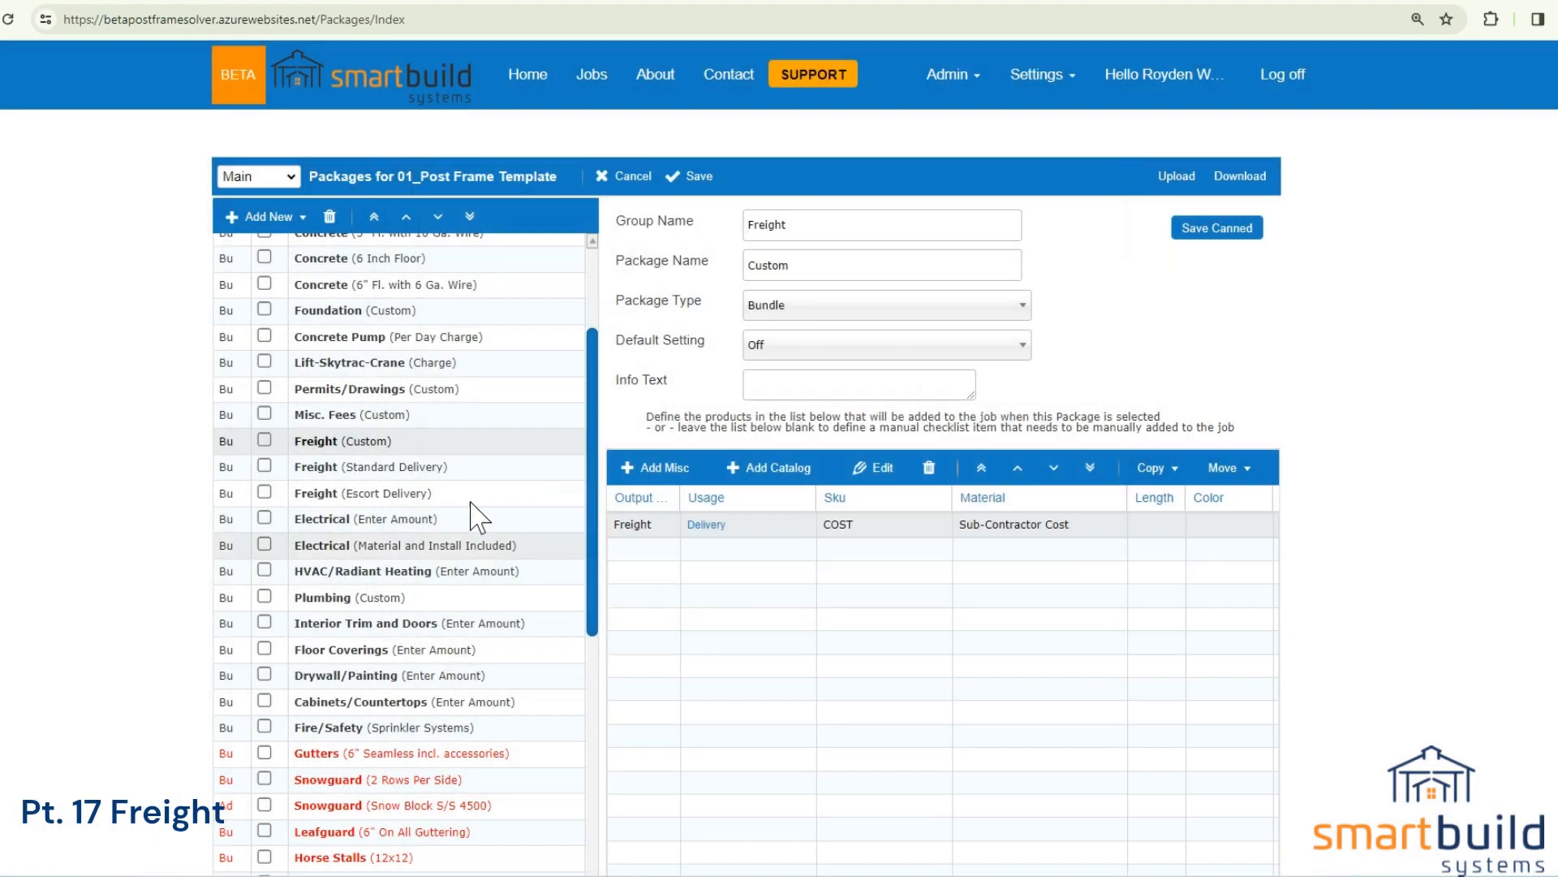
# Open the Delivery material of the Freight (Standard Delivery) package and review its miles-to-jobsite calculation.
pyautogui.click(423, 471)
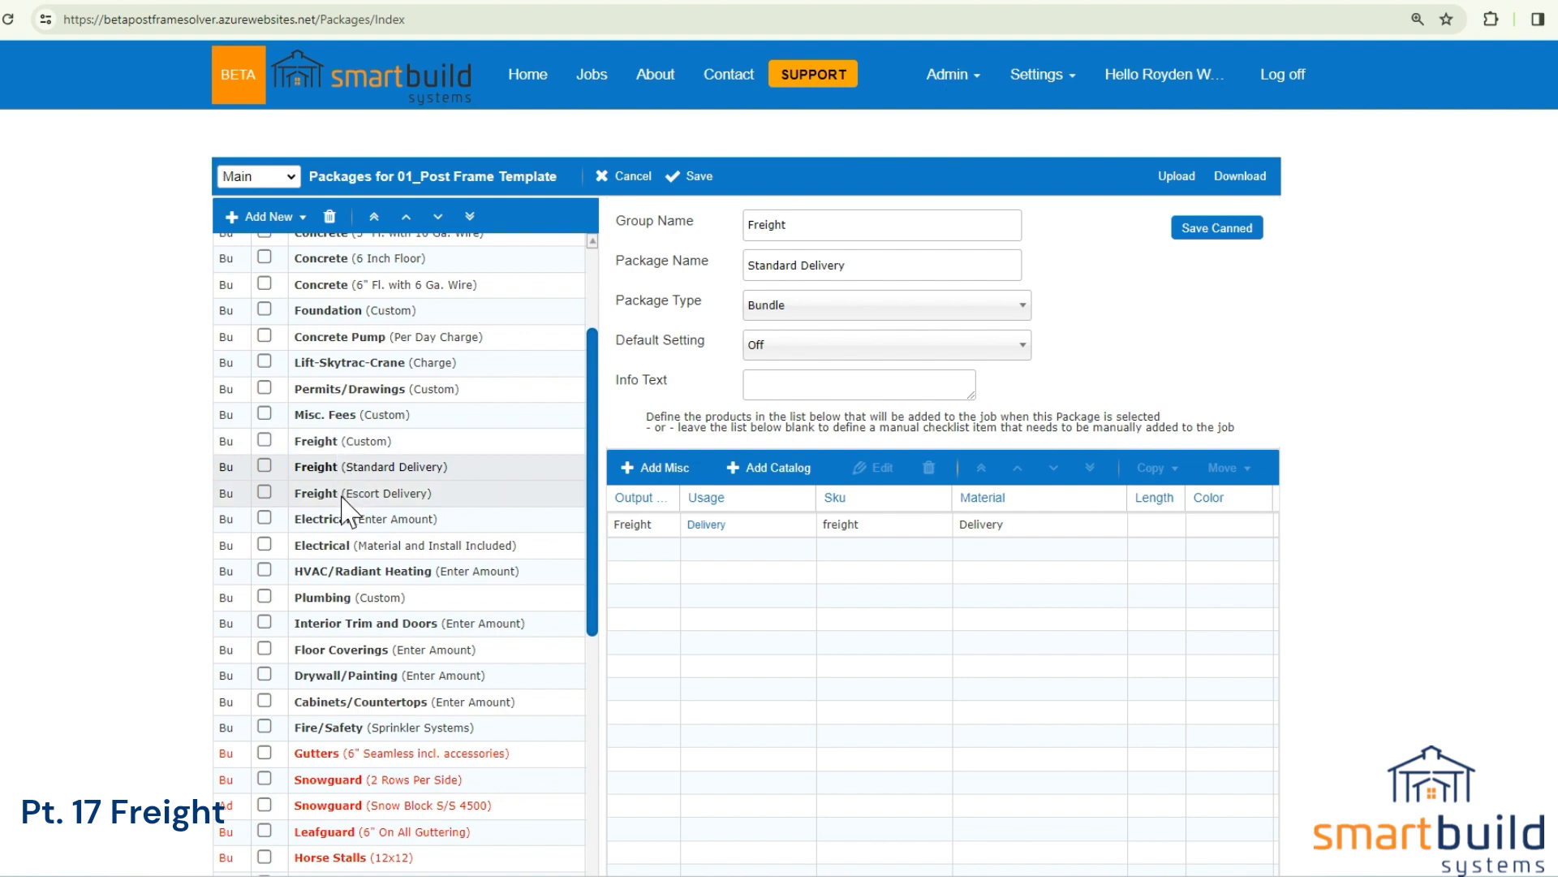
pyautogui.doubleClick(739, 526)
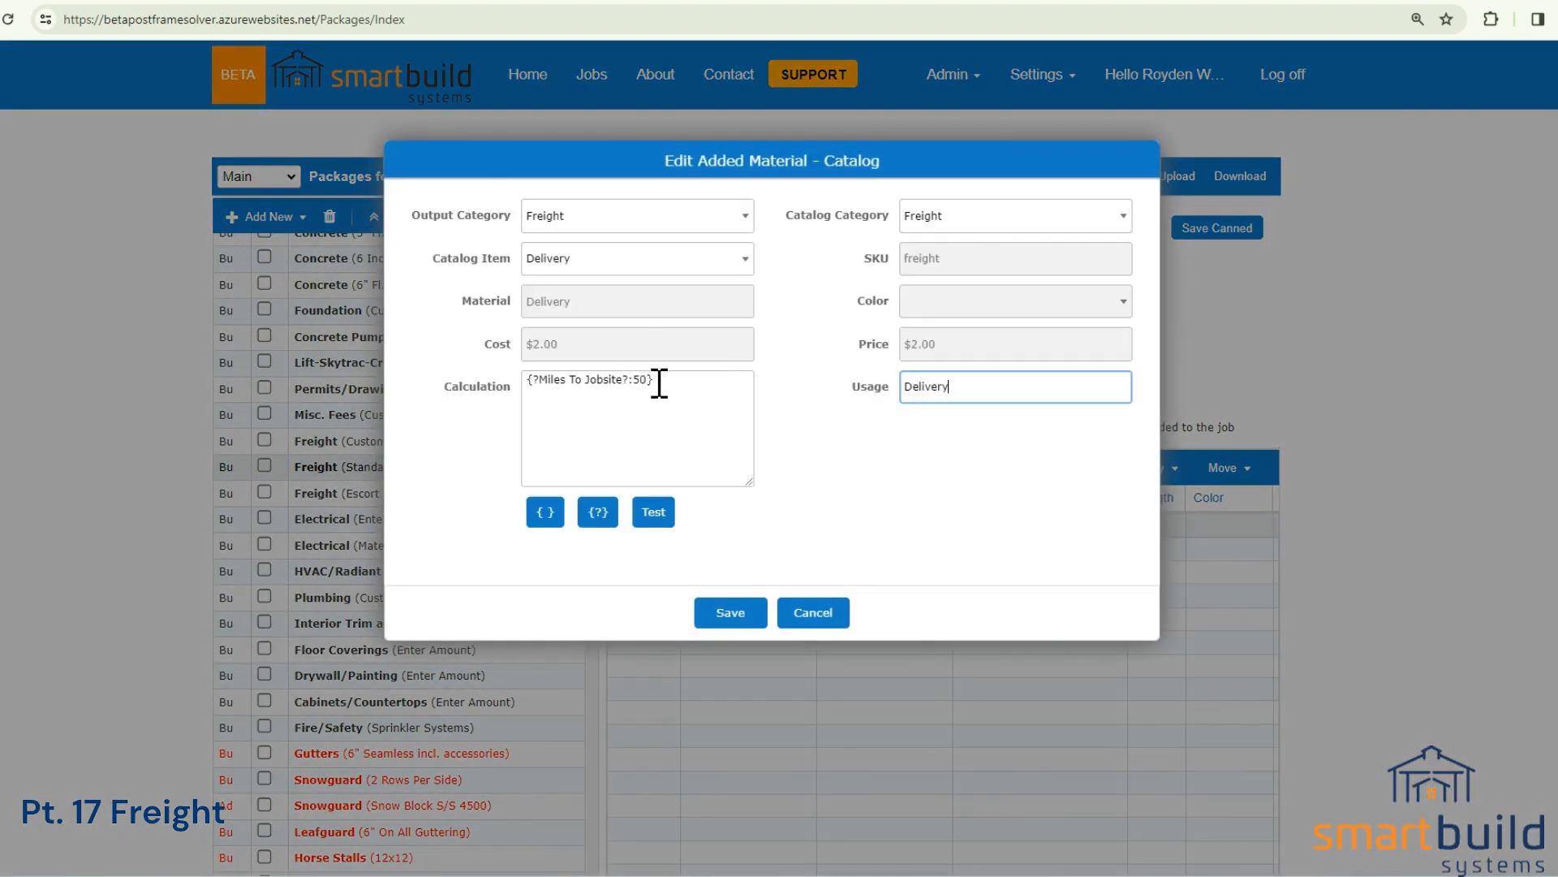
pyautogui.moveTo(654, 381); pyautogui.dragTo(418, 382)
pyautogui.click(631, 397)
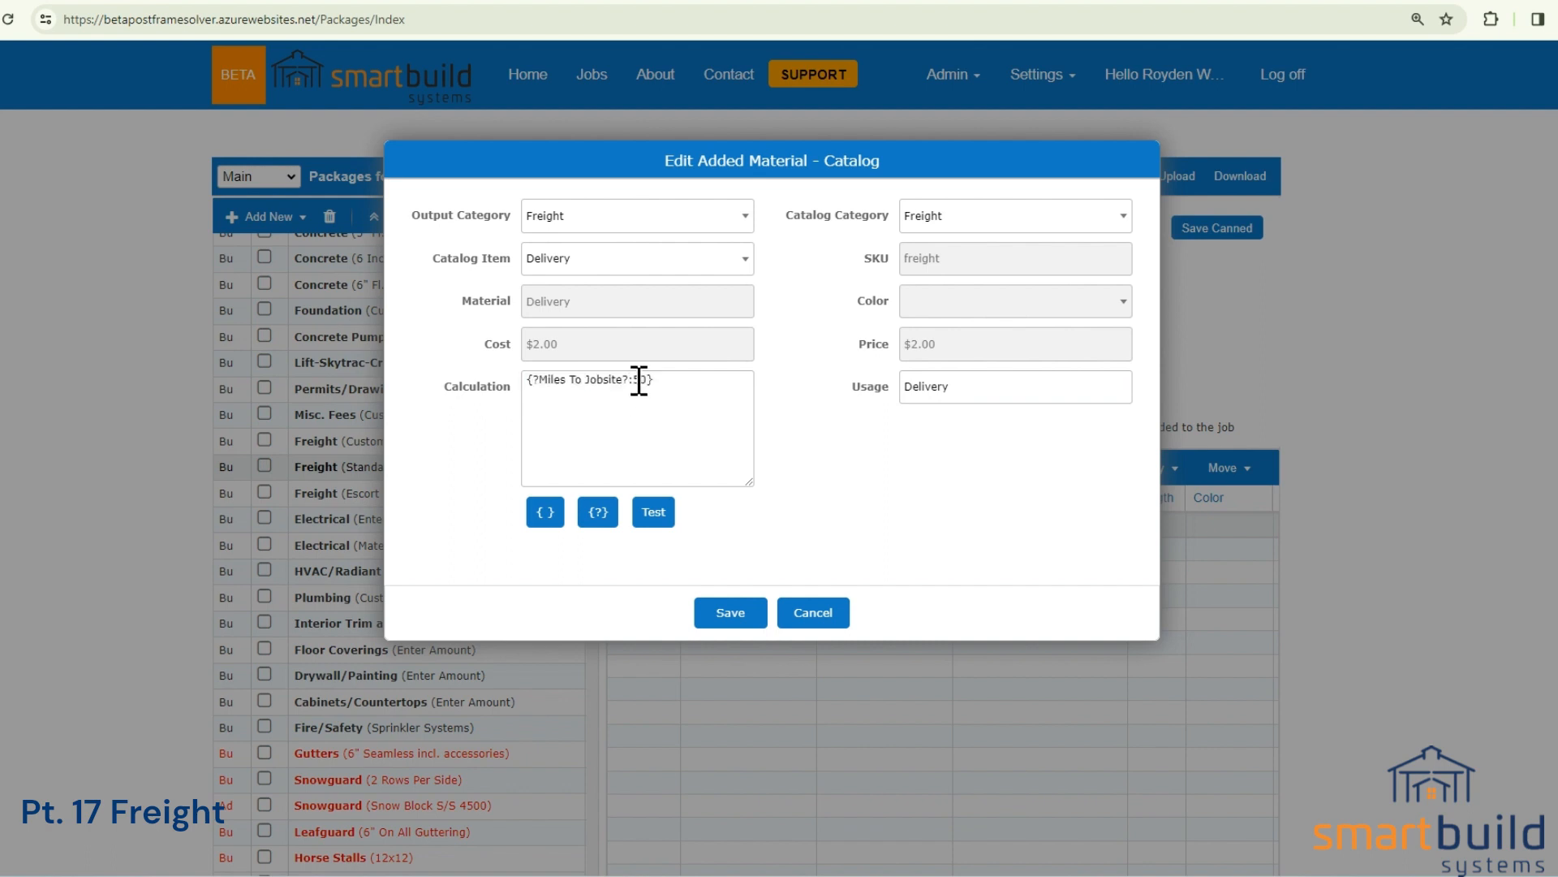
# Test the Standard Delivery calculation with 100 miles to the jobsite.
pyautogui.moveTo(647, 387); pyautogui.dragTo(636, 382)
pyautogui.click(656, 519)
pyautogui.moveTo(780, 206); pyautogui.dragTo(728, 203)
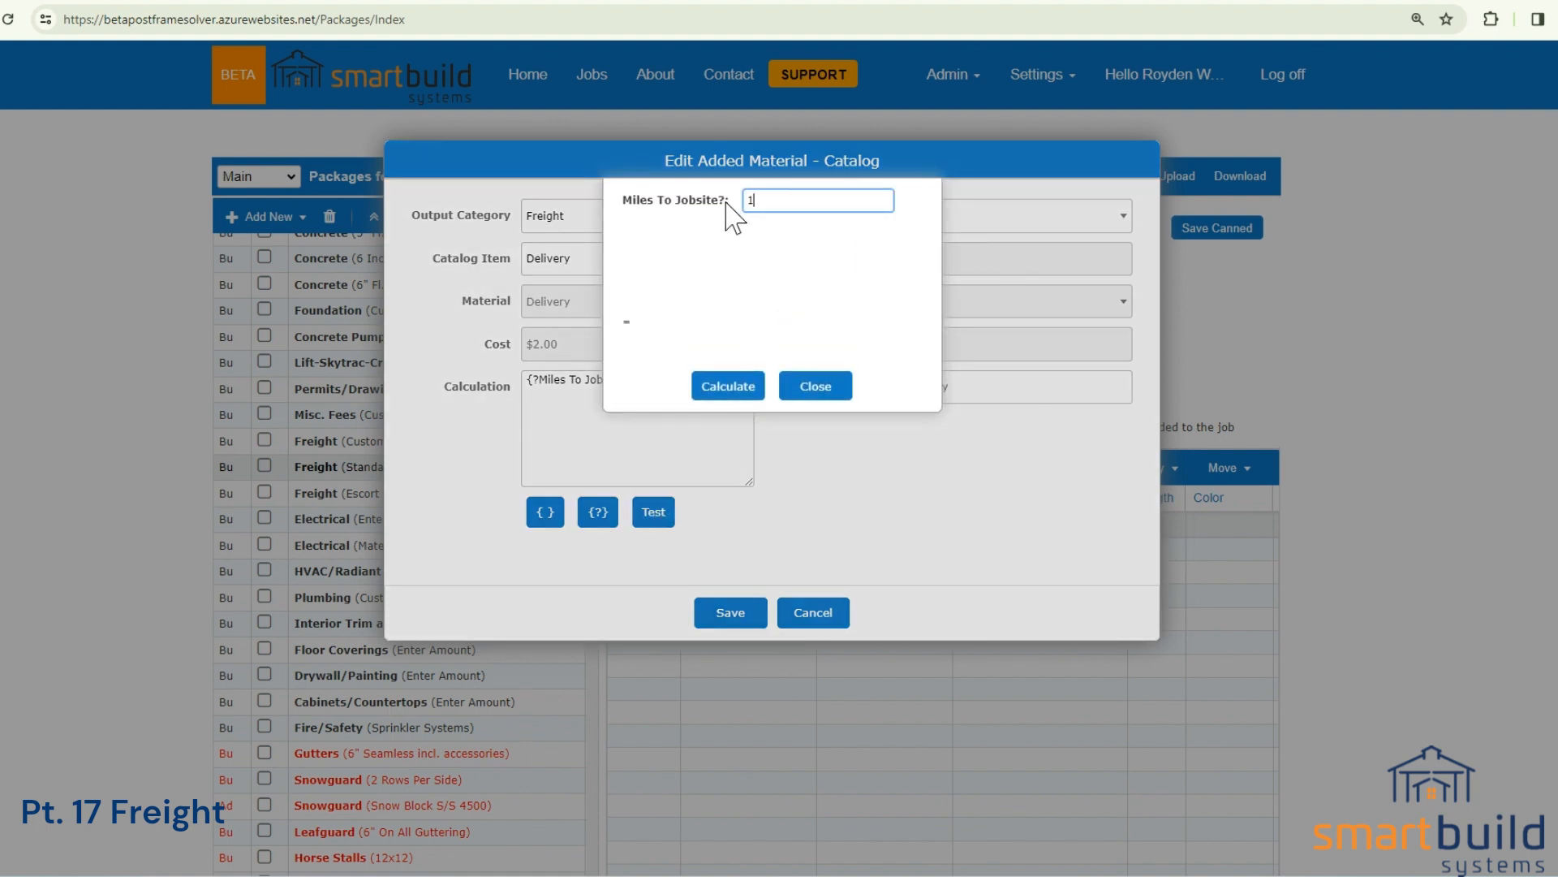
pyautogui.click(730, 389)
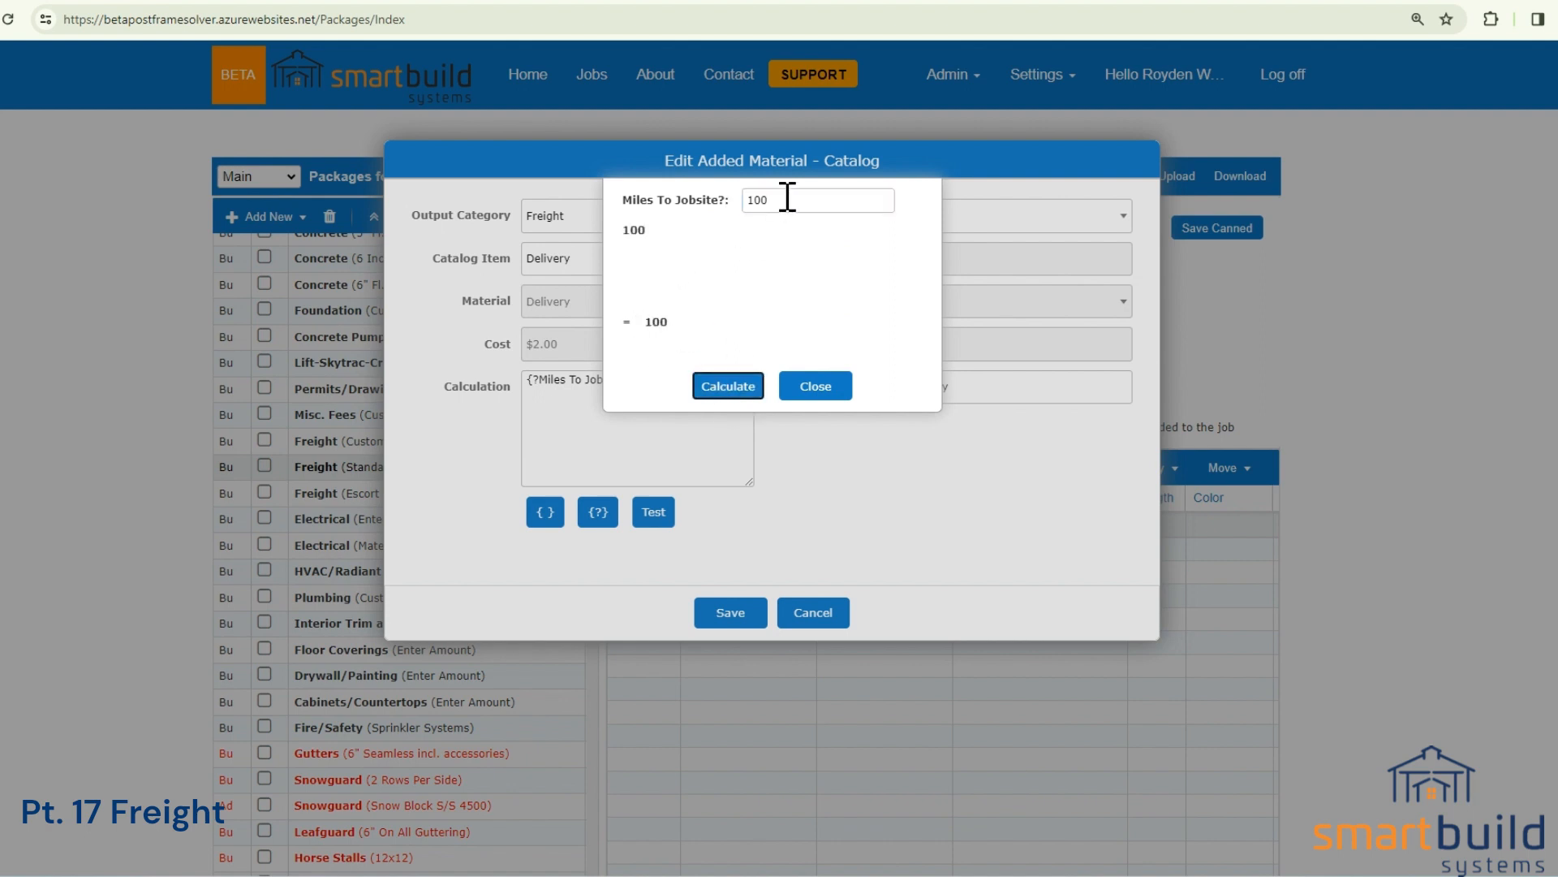
pyautogui.click(807, 387)
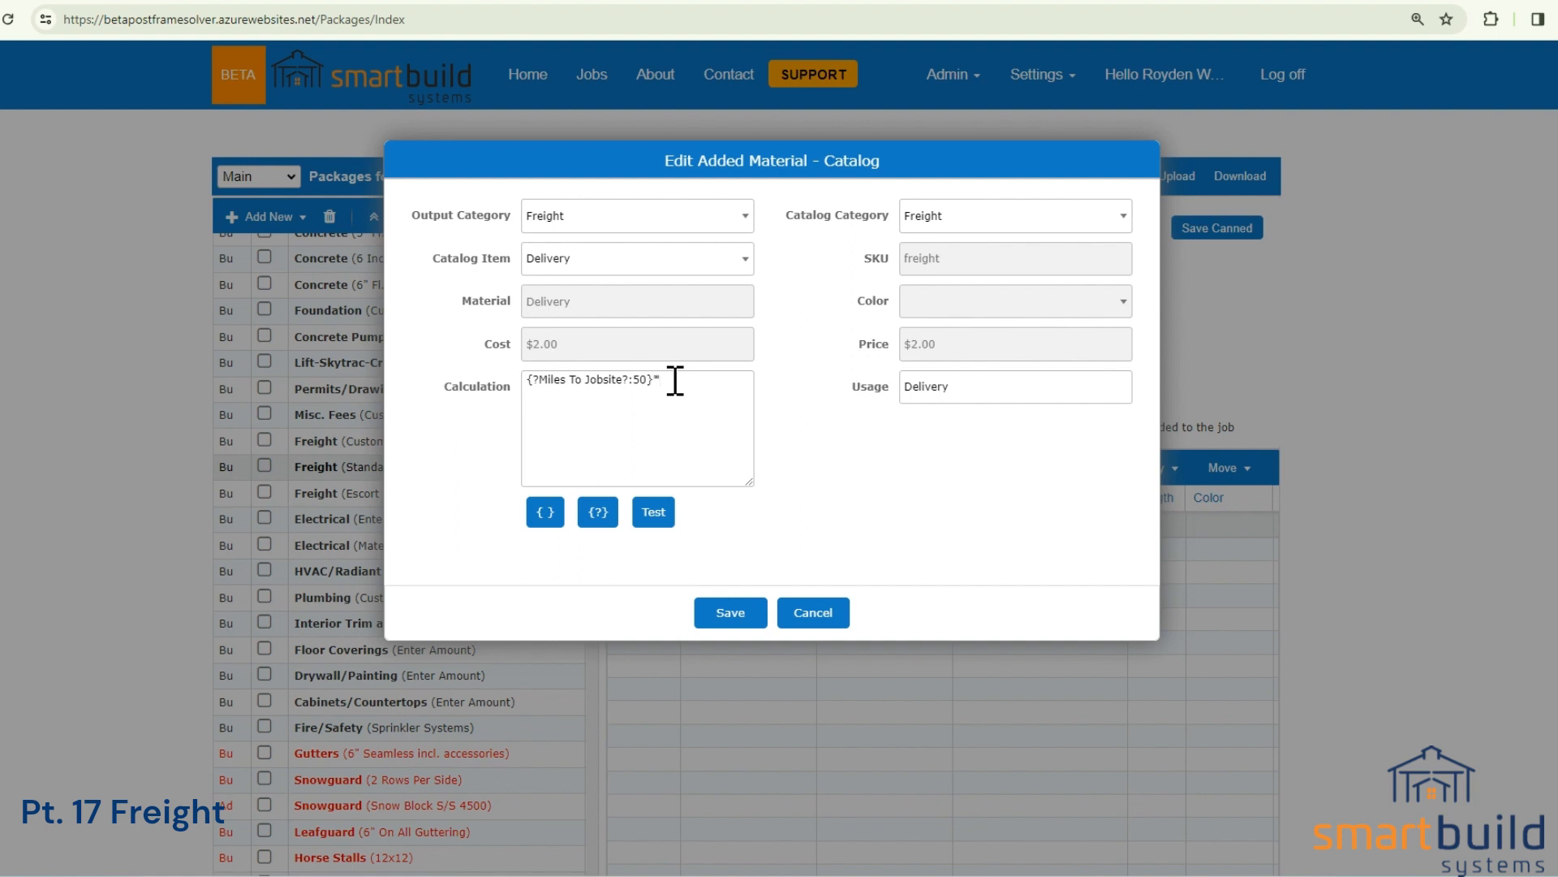
# Multiply the Delivery material's mileage calculation by a new question, "Number of loads?", with a default of 1.
pyautogui.click(600, 518)
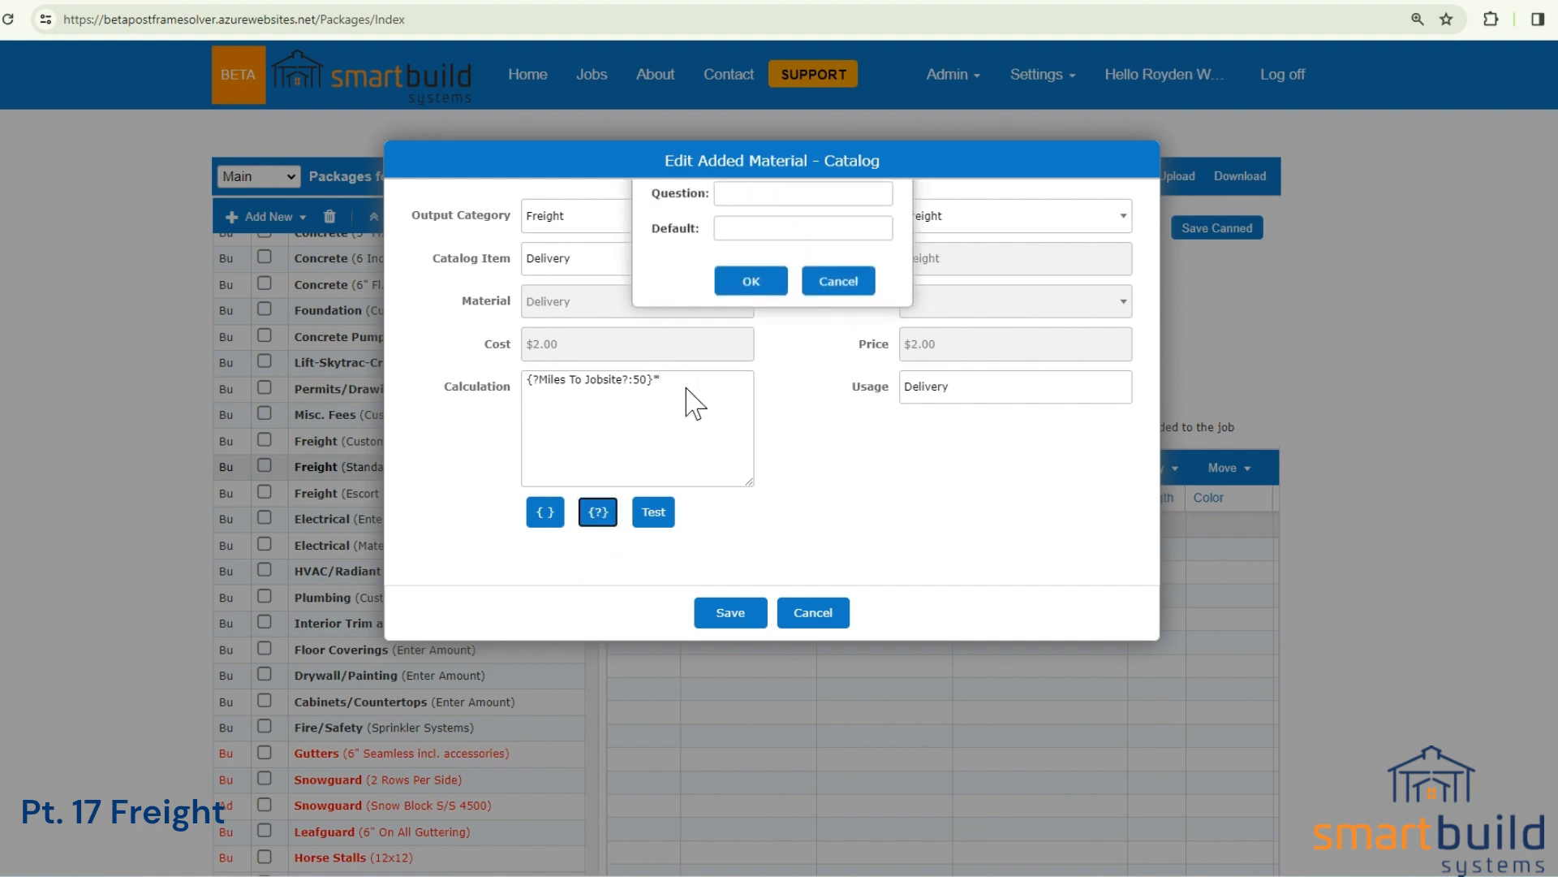
pyautogui.click(735, 201)
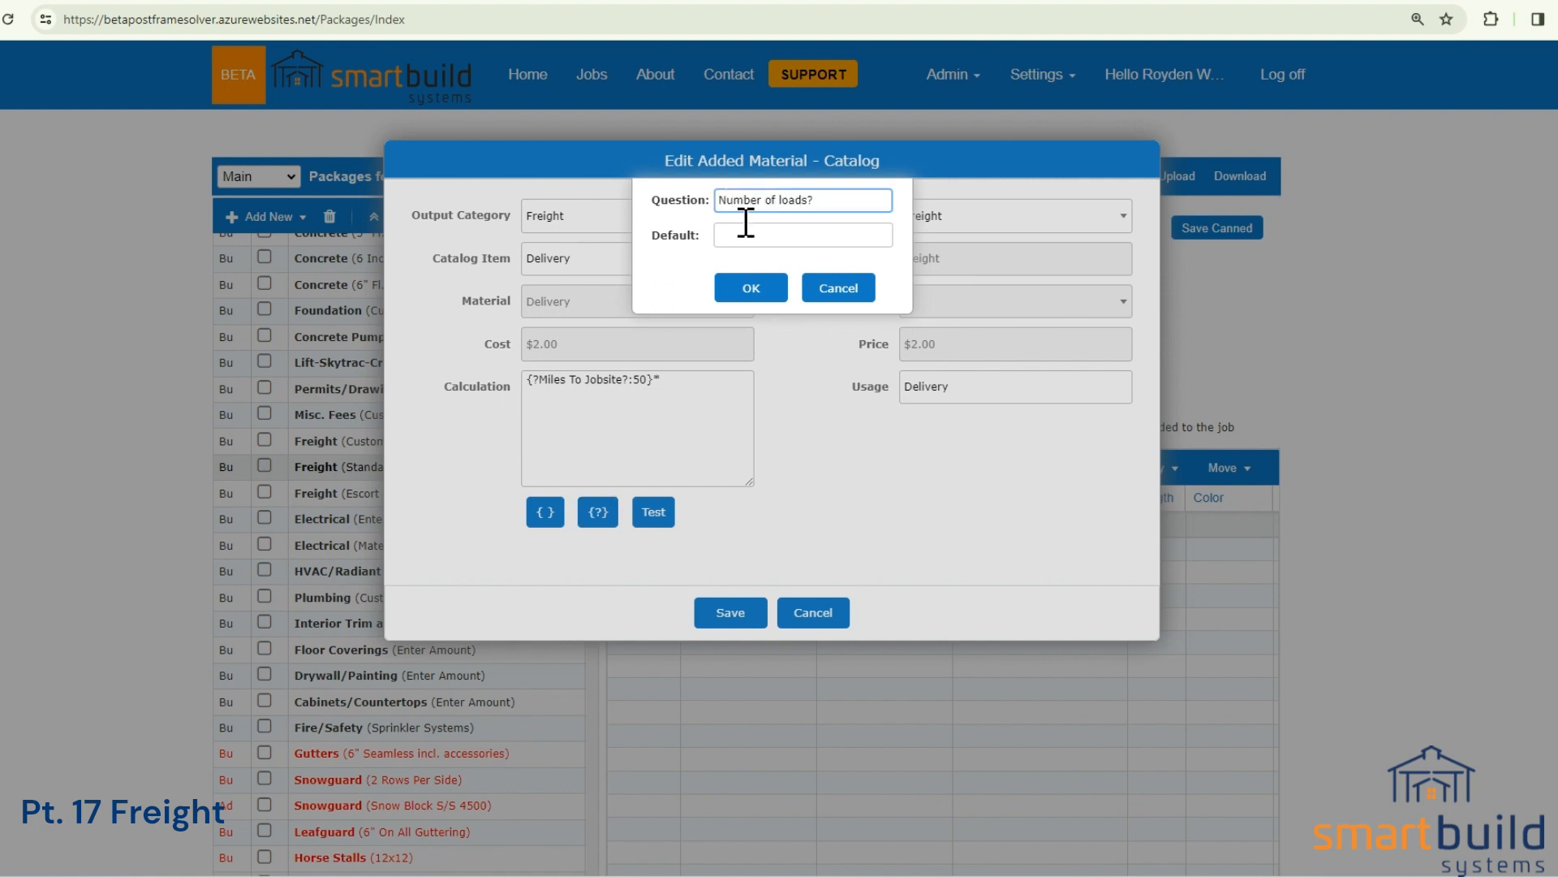
pyautogui.click(748, 237)
pyautogui.write('1')
pyautogui.click(751, 287)
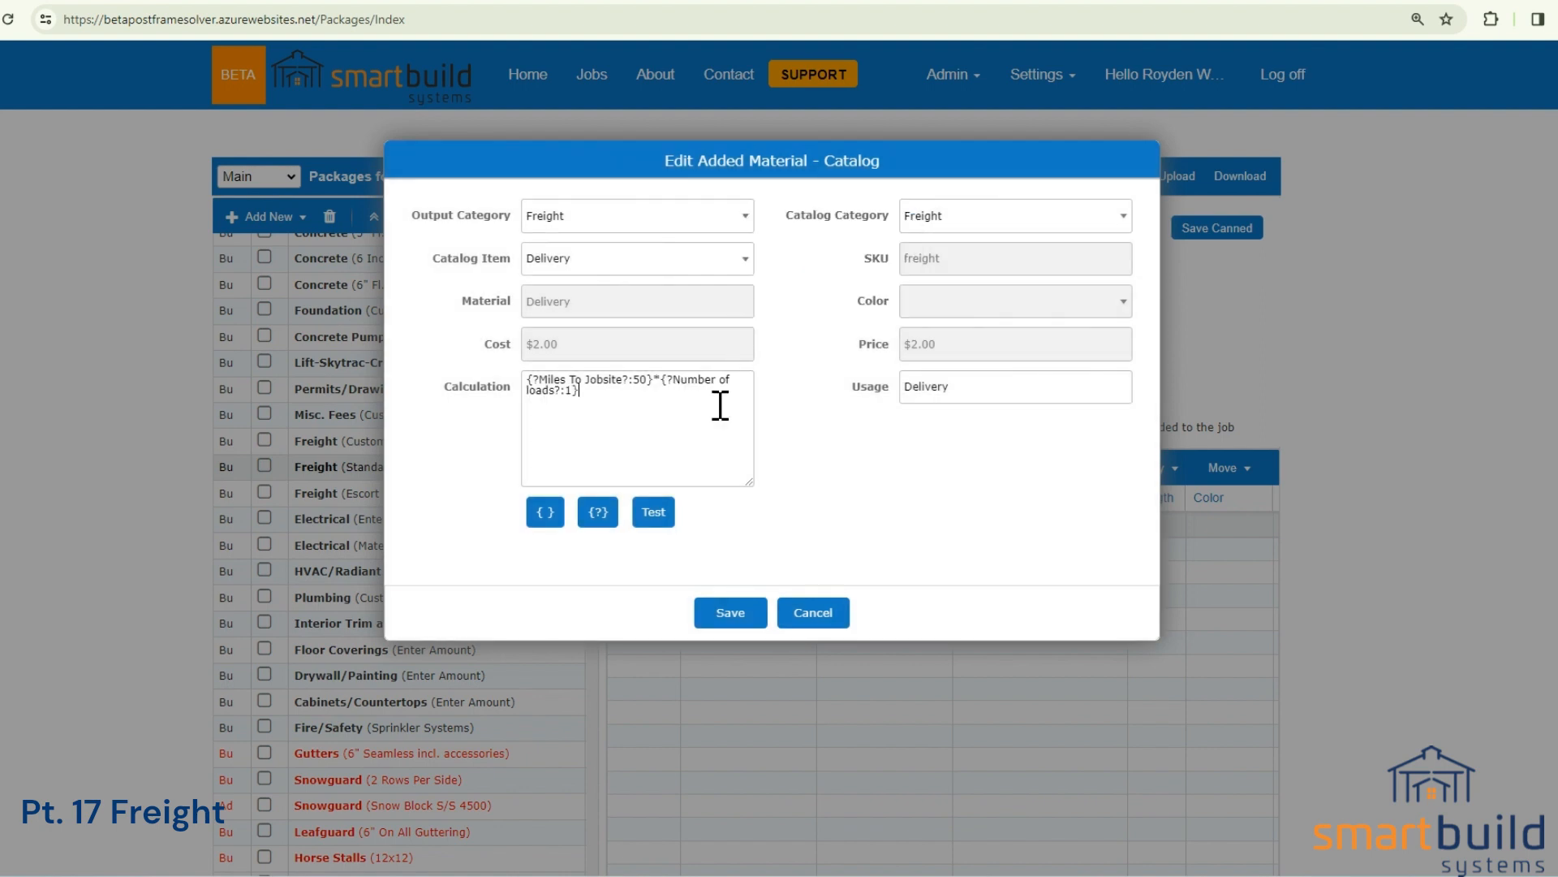
# Test the calculation for 4 loads at 50 miles and at 36 miles, and close the Delivery material without saving.
pyautogui.click(656, 513)
pyautogui.doubleClick(775, 200)
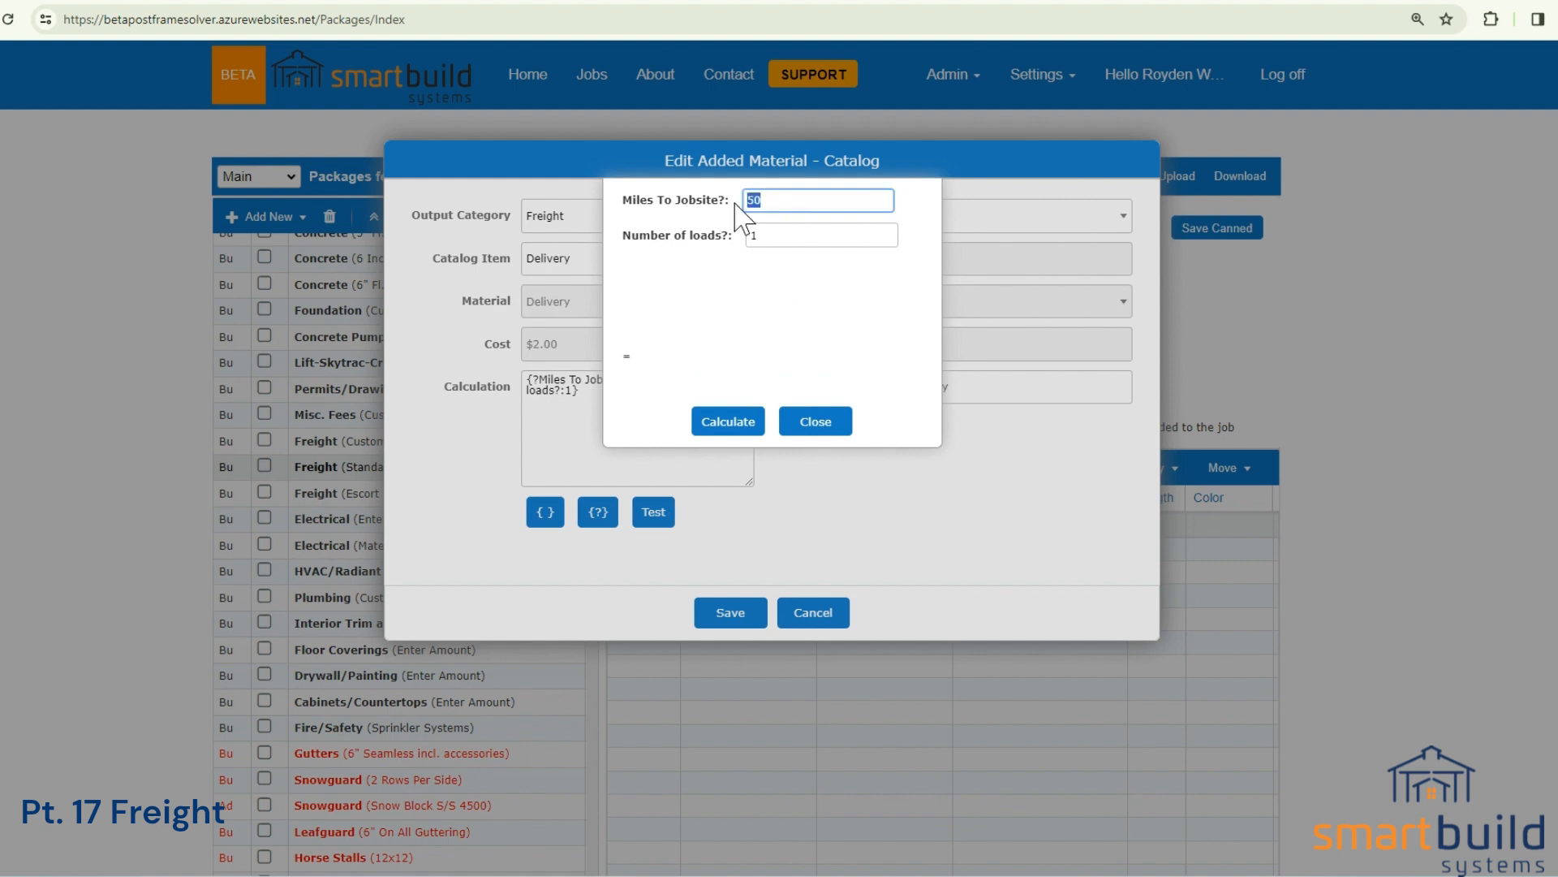
pyautogui.doubleClick(748, 237)
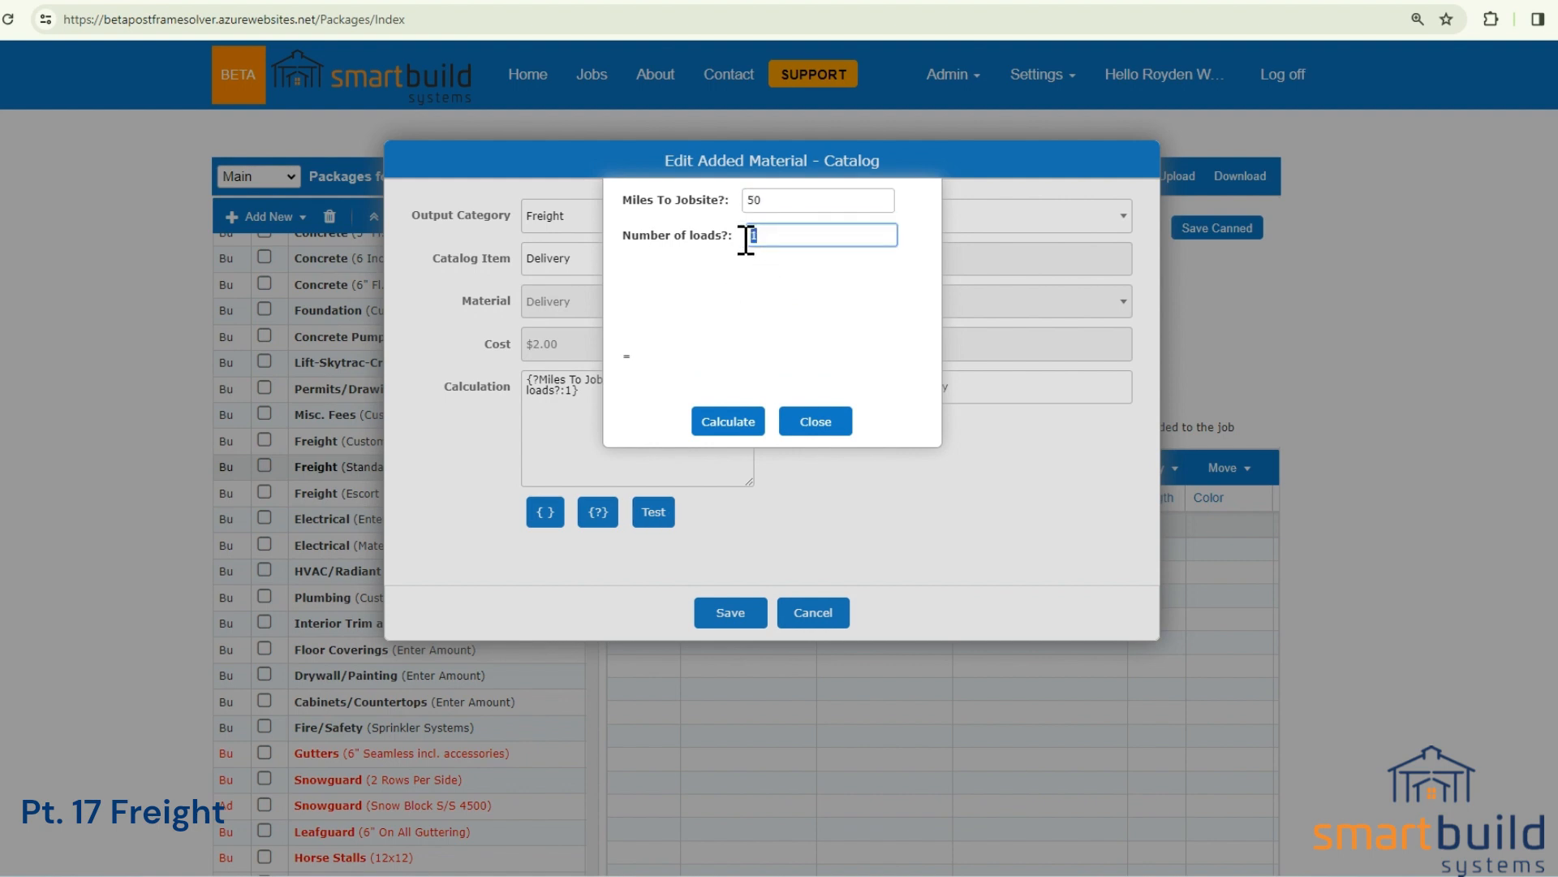
pyautogui.write('4')
pyautogui.click(737, 426)
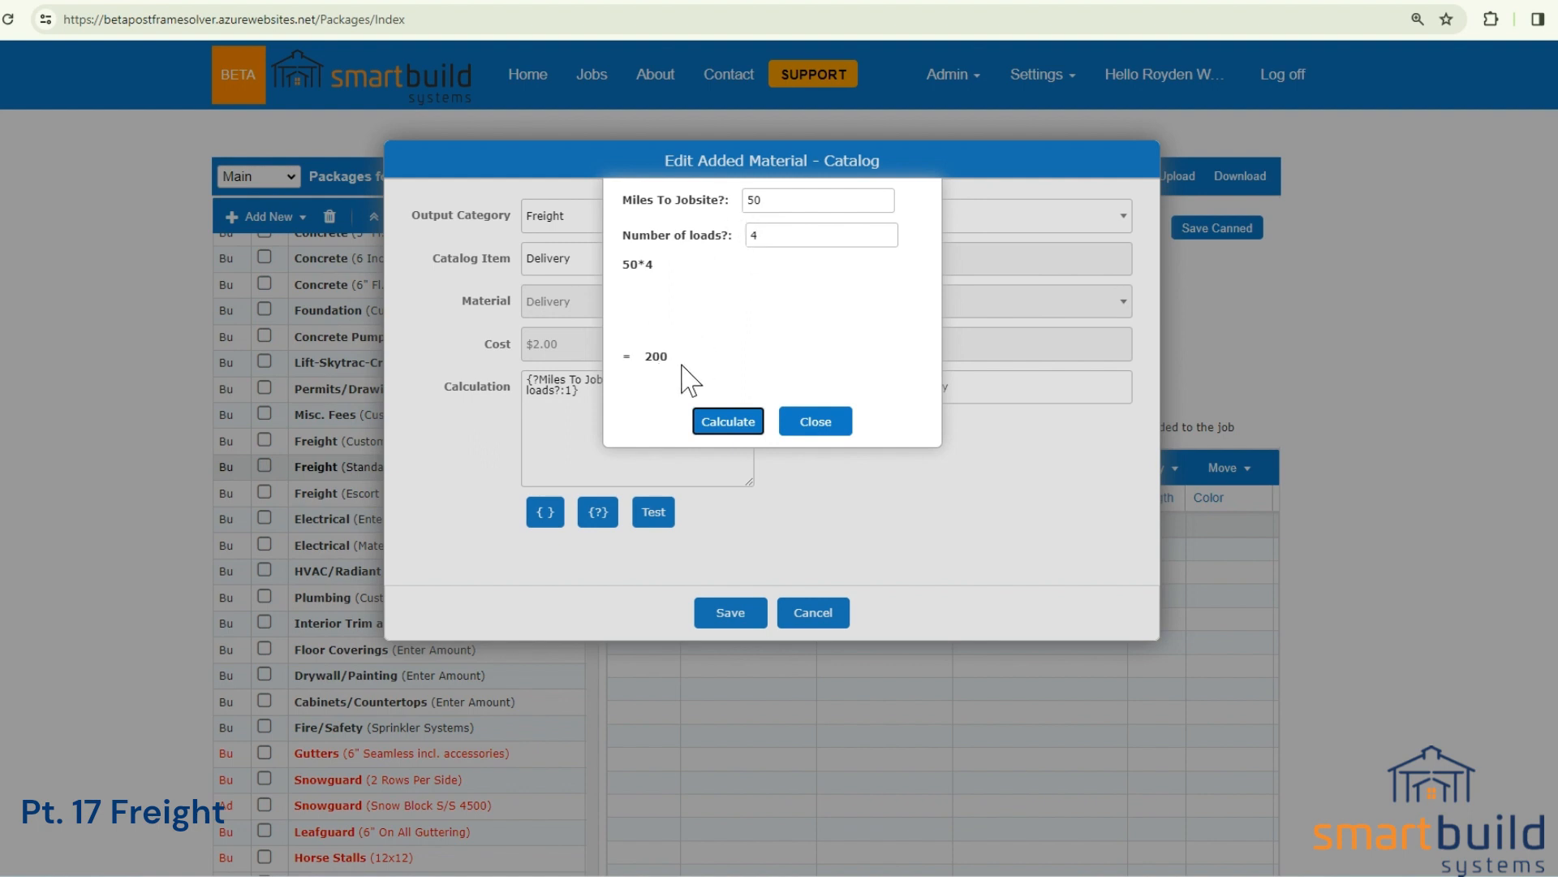
pyautogui.doubleClick(752, 200)
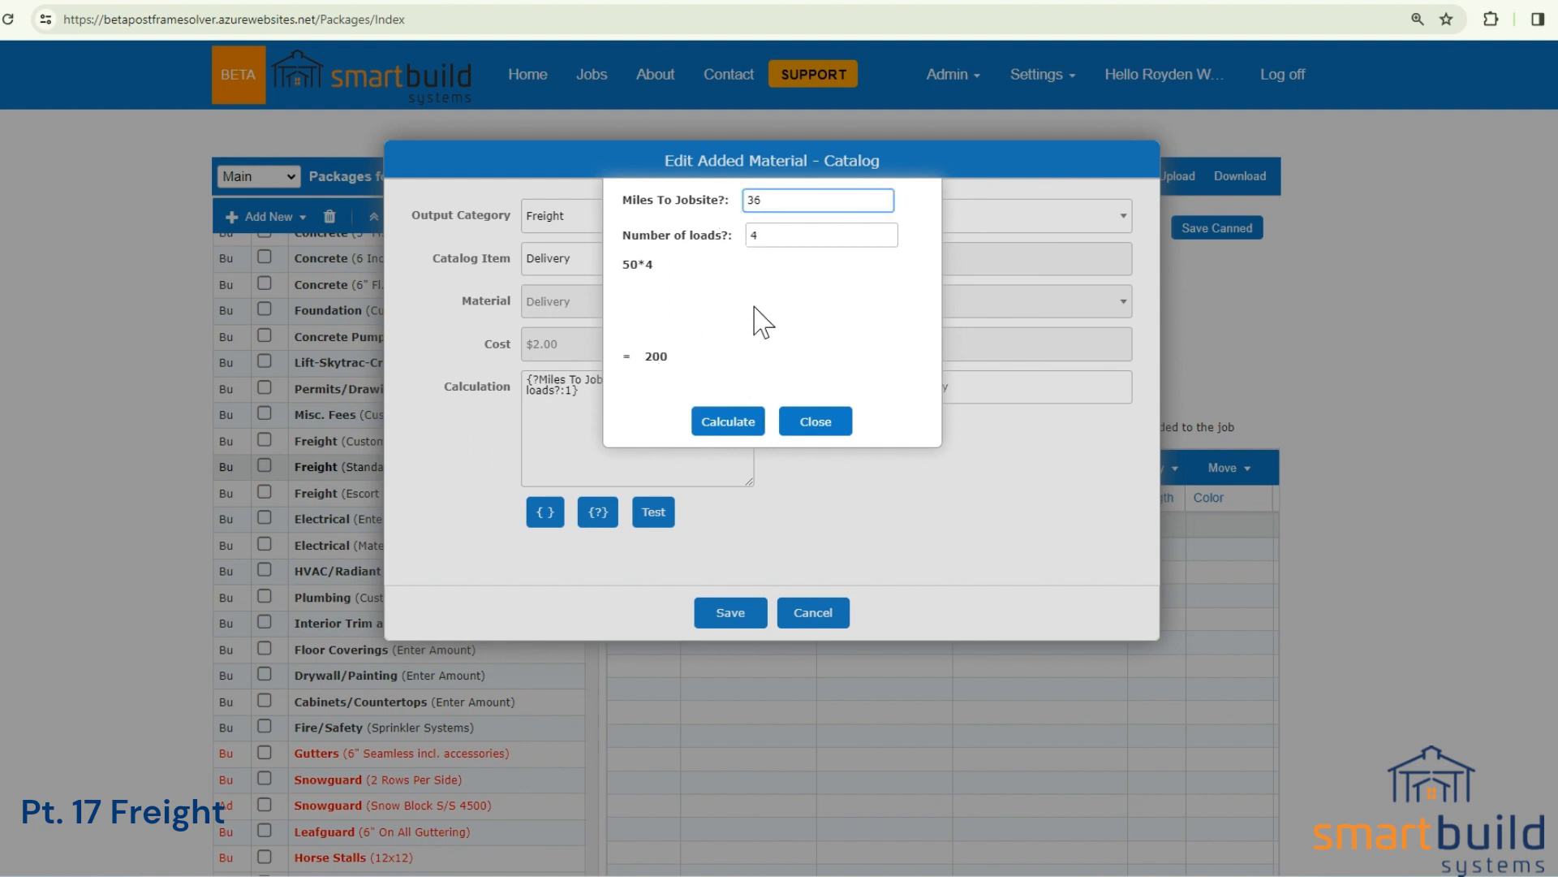
pyautogui.click(737, 427)
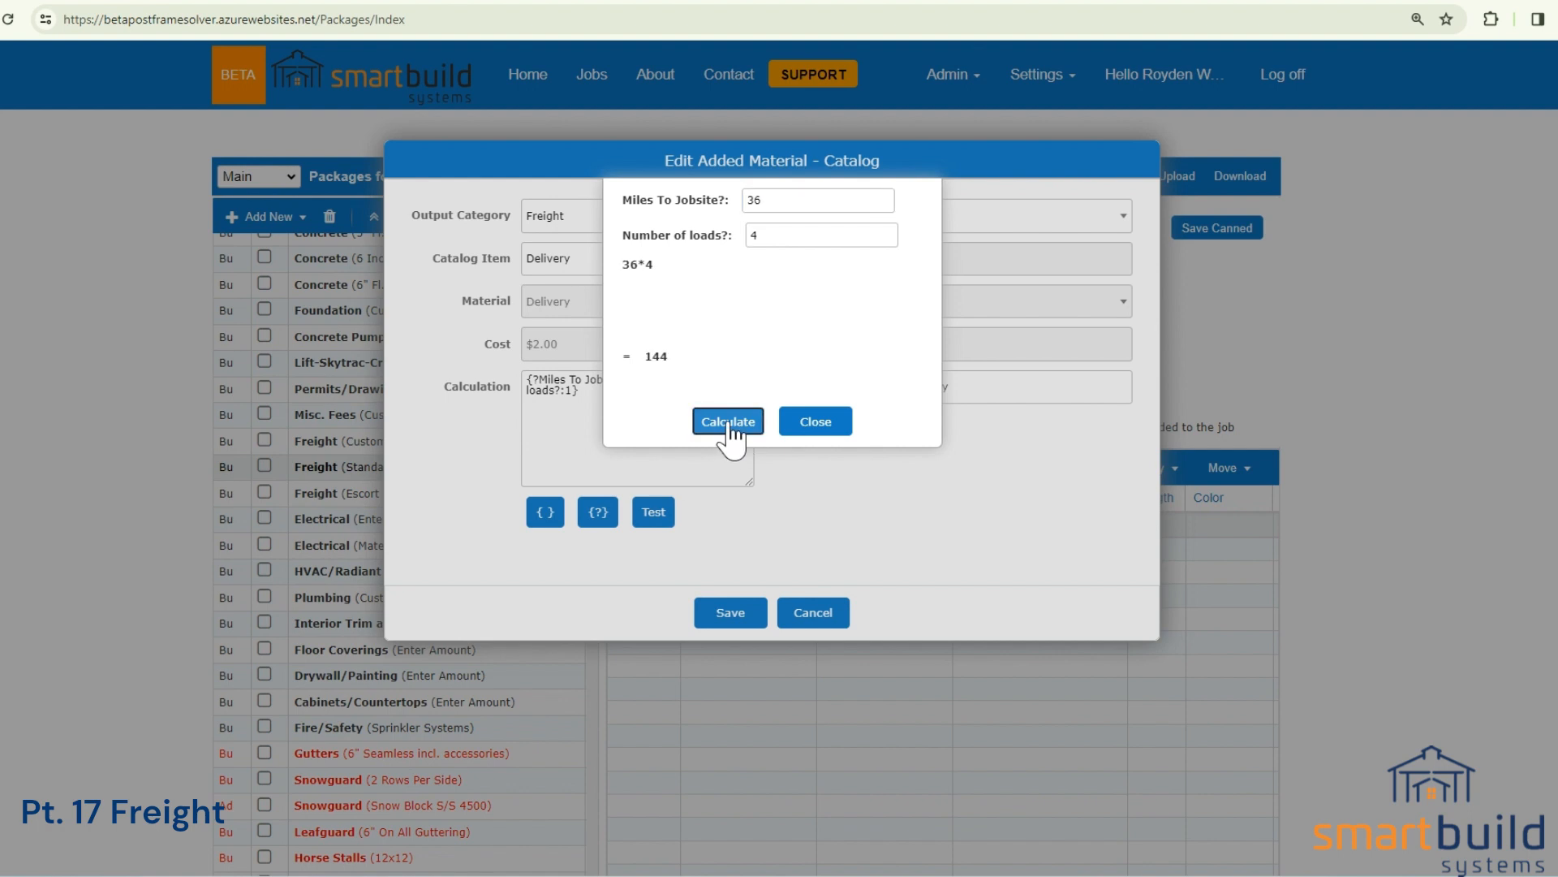
pyautogui.click(816, 422)
pyautogui.moveTo(588, 392); pyautogui.dragTo(530, 380)
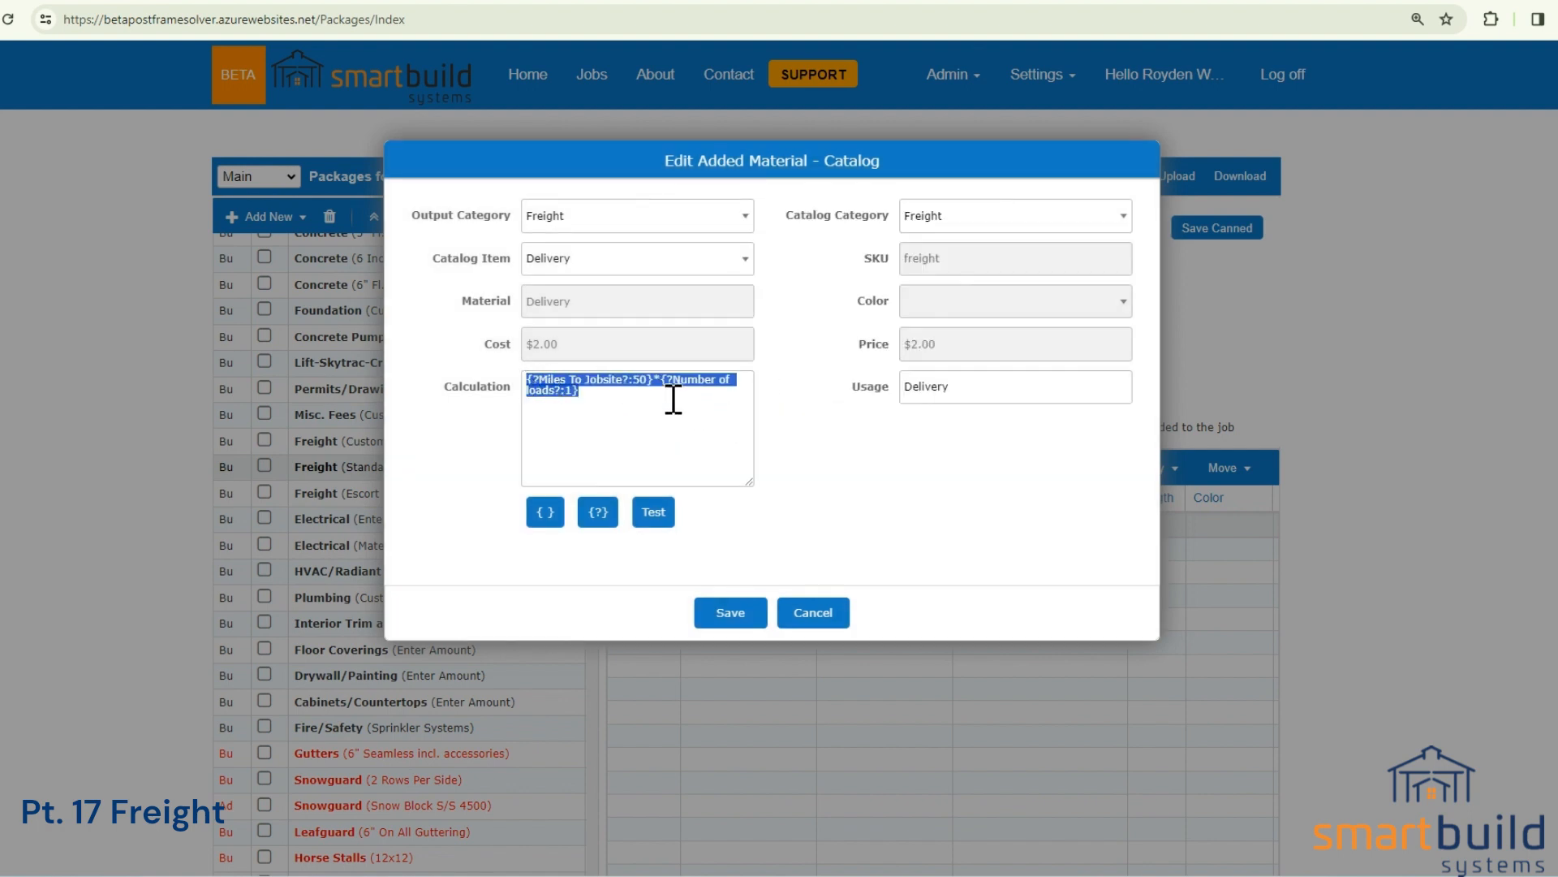
pyautogui.click(813, 617)
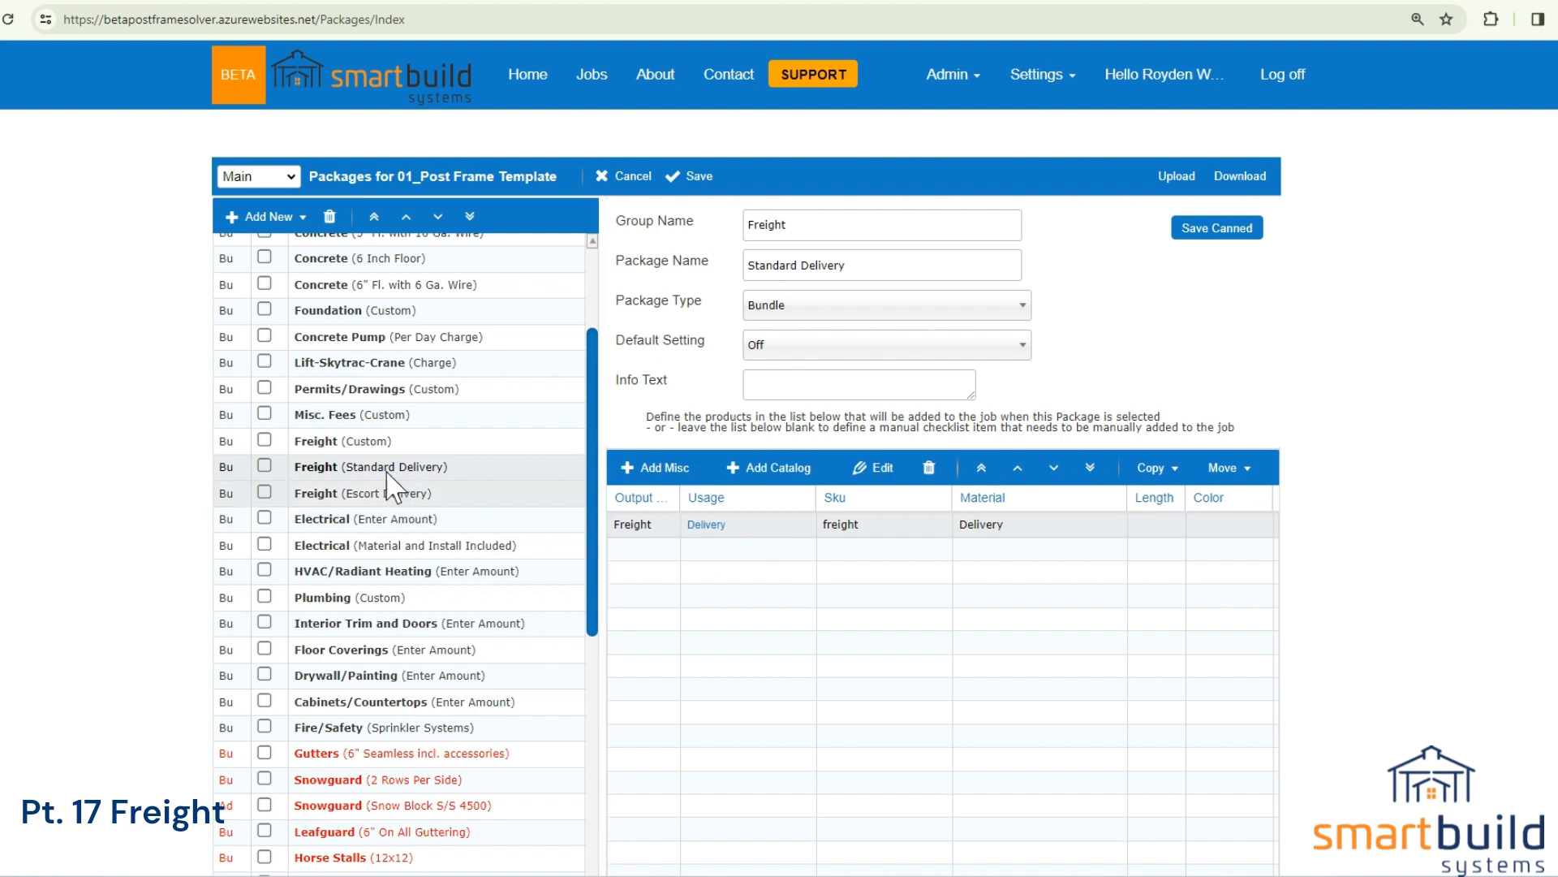
# Review the Delivery-Escort material's calculation in the Freight (Escort Delivery) package and close it without saving.
pyautogui.click(391, 492)
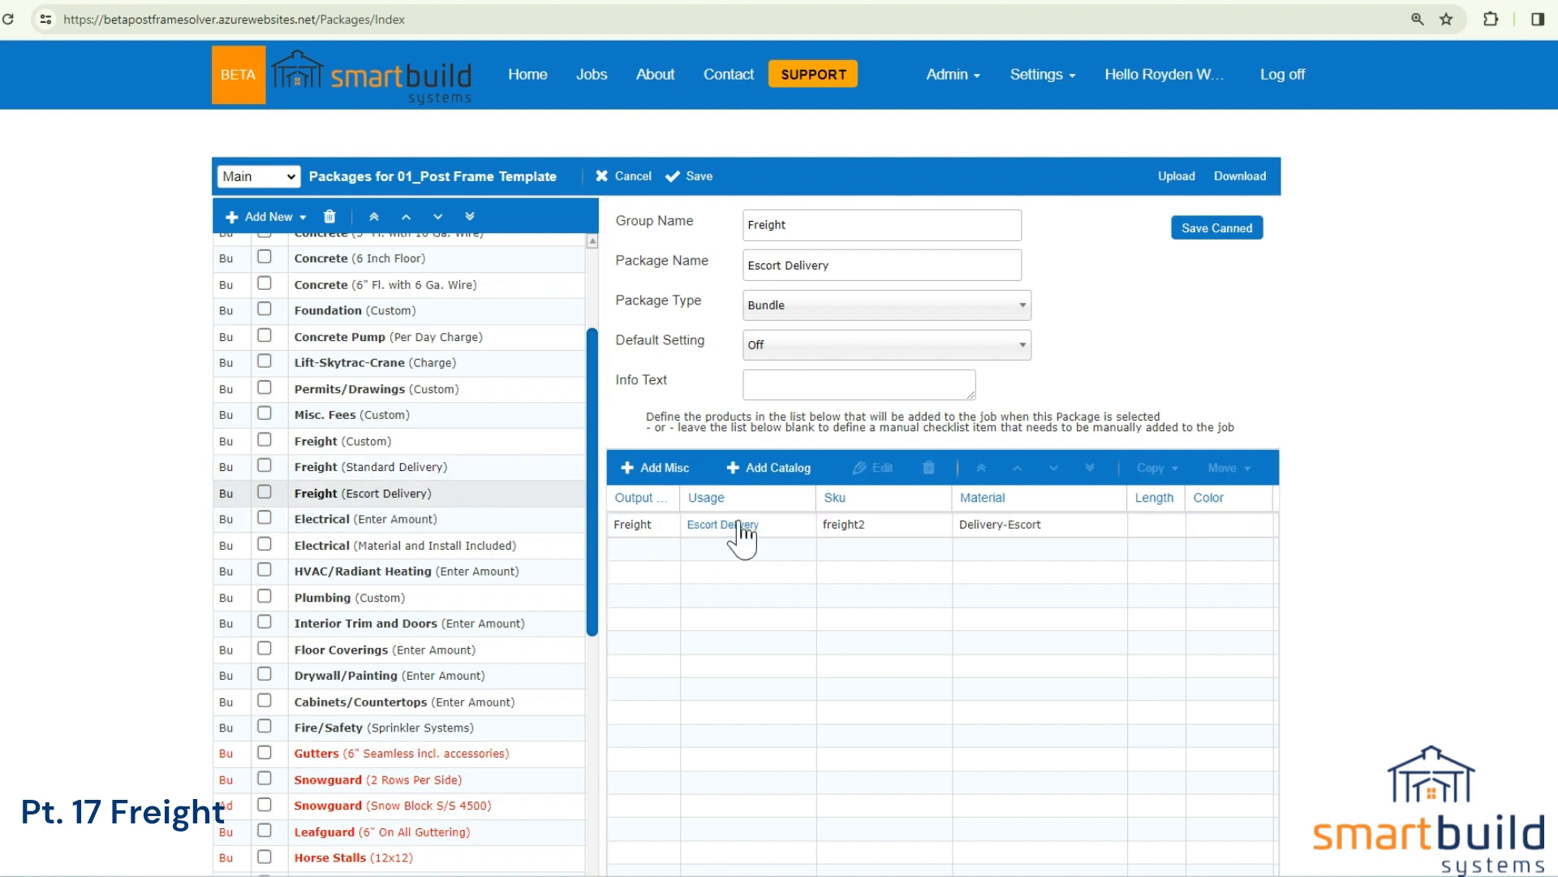
pyautogui.doubleClick(742, 528)
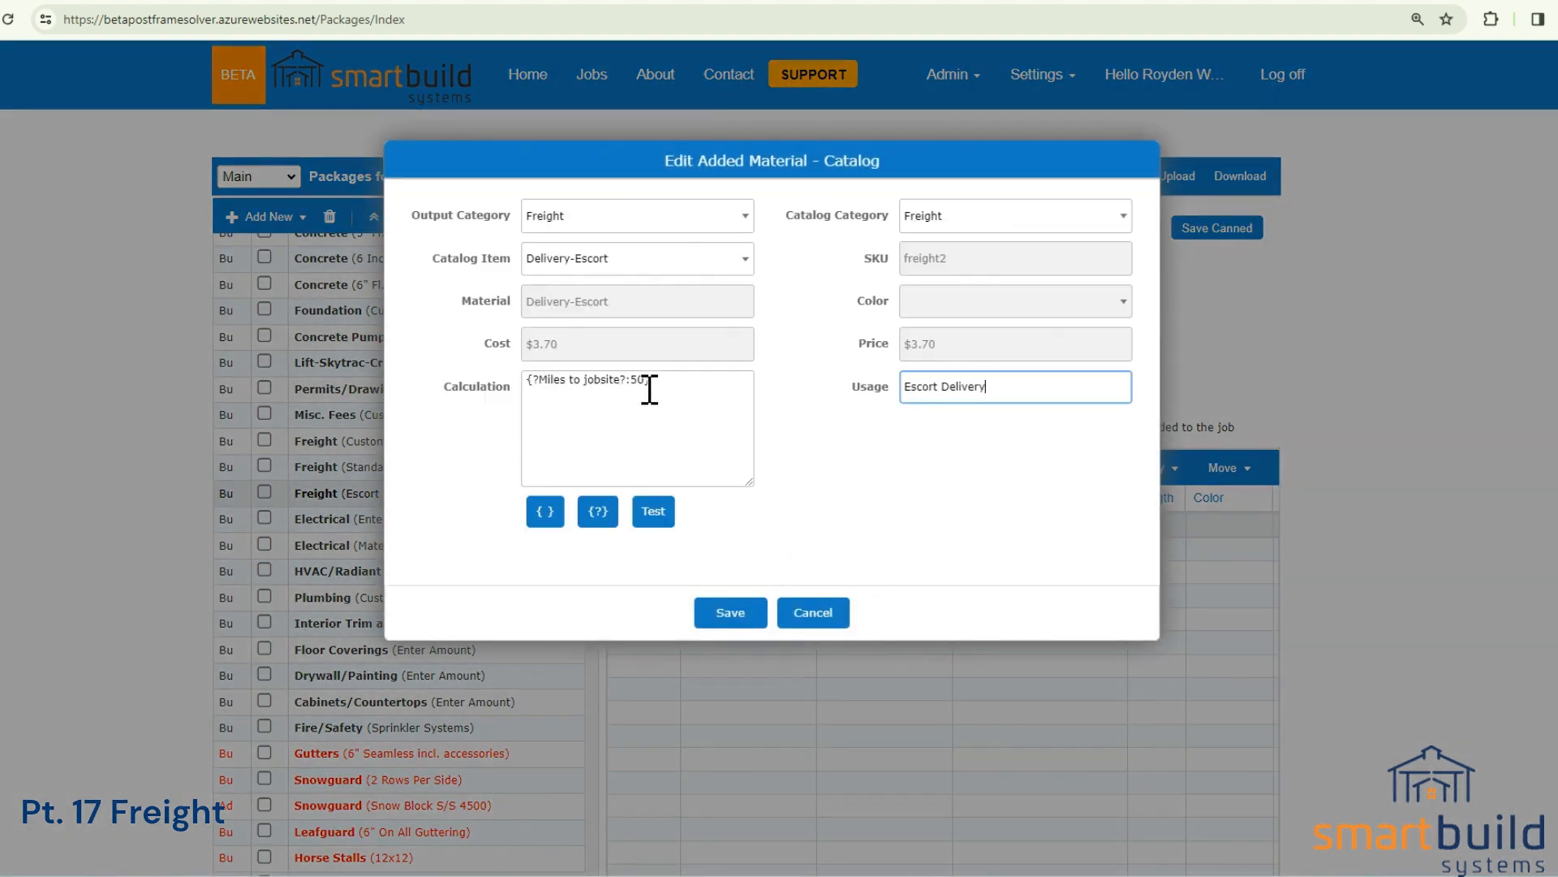
pyautogui.click(807, 616)
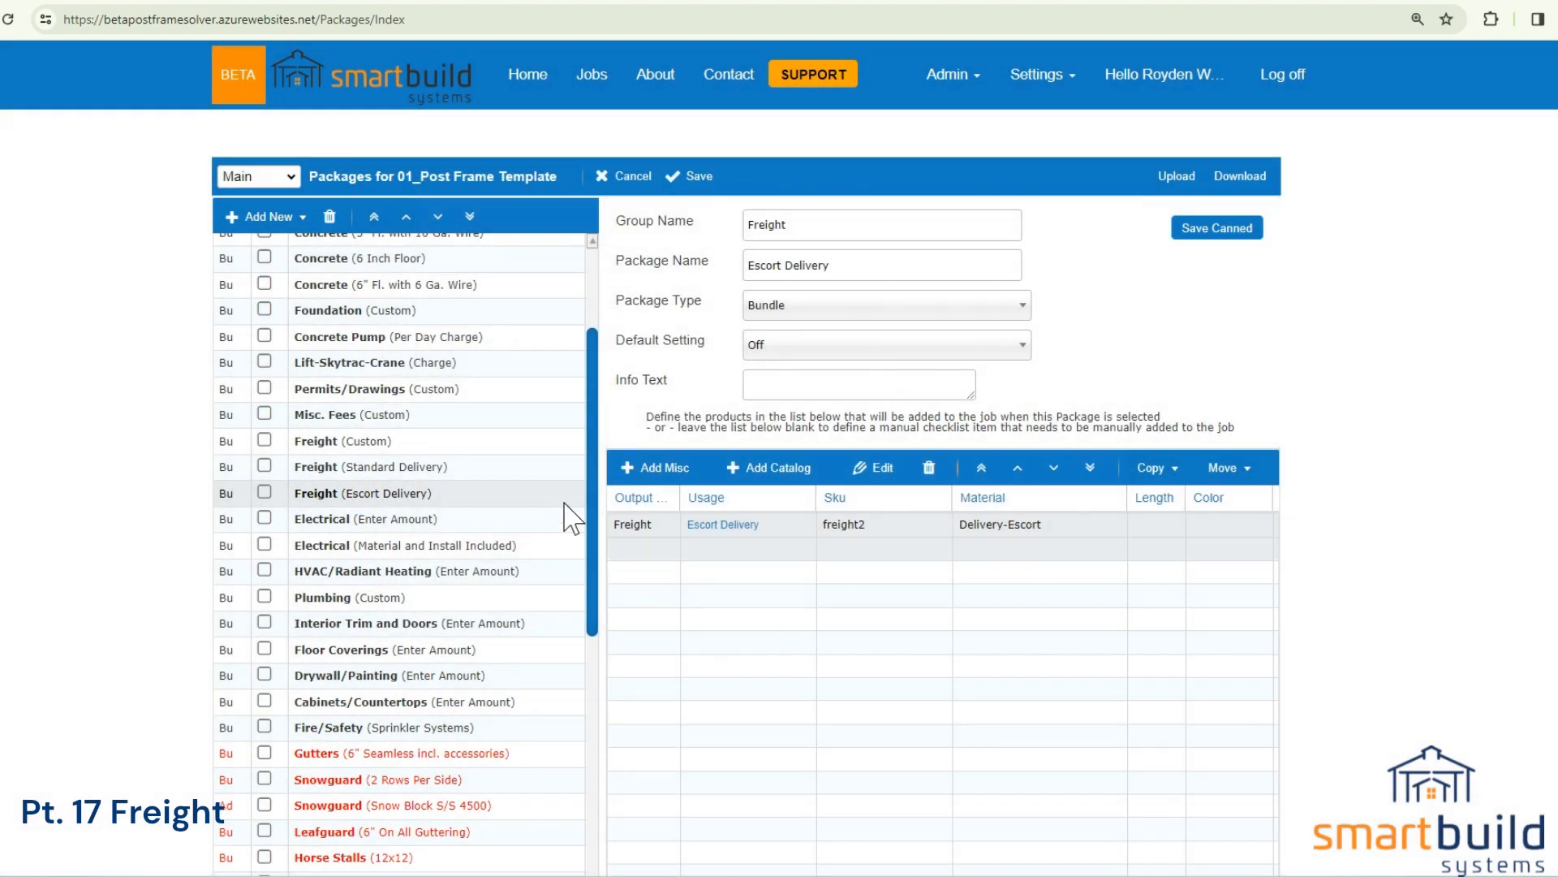
# Switch to the building job, choose Escort Delivery for the Freight bundle, and check its mileage prompt without applying it.
pyautogui.click(258, 0)
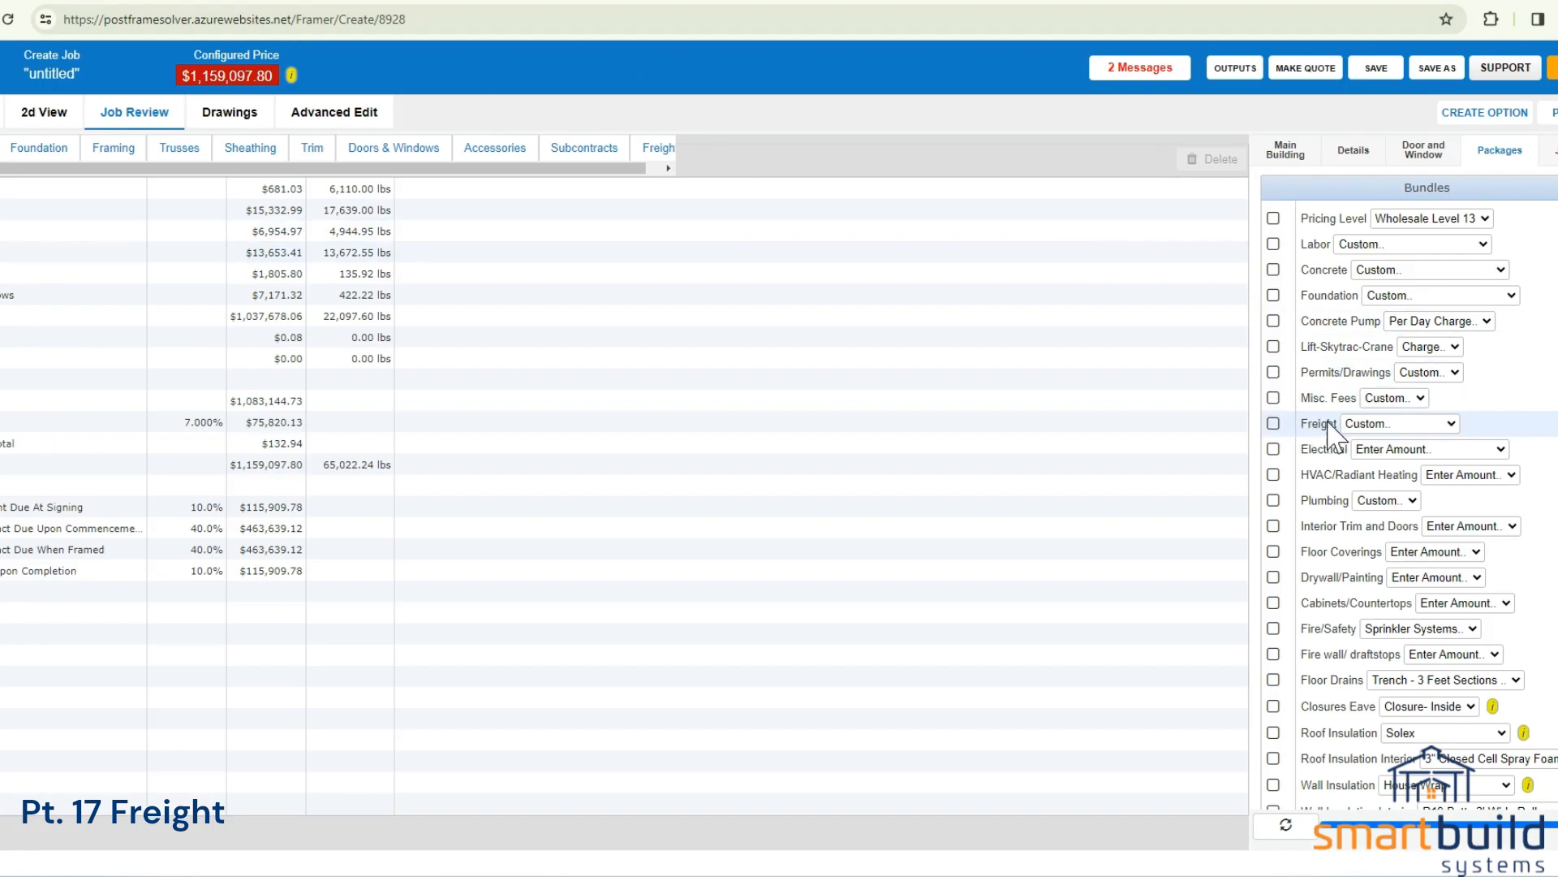
pyautogui.click(1375, 426)
pyautogui.click(1384, 471)
pyautogui.click(1275, 425)
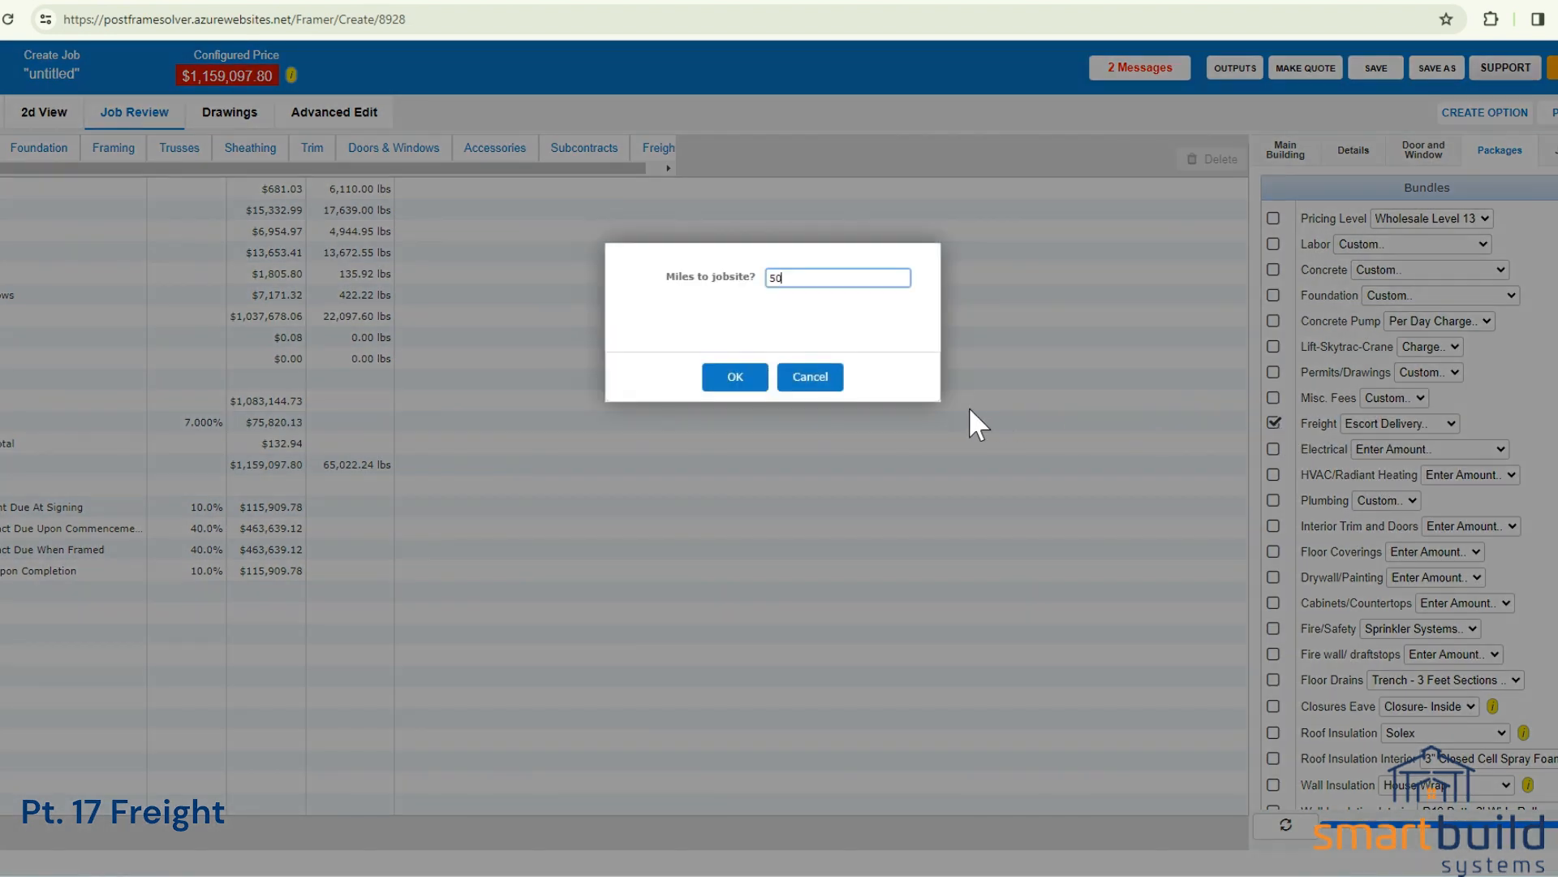
pyautogui.click(805, 378)
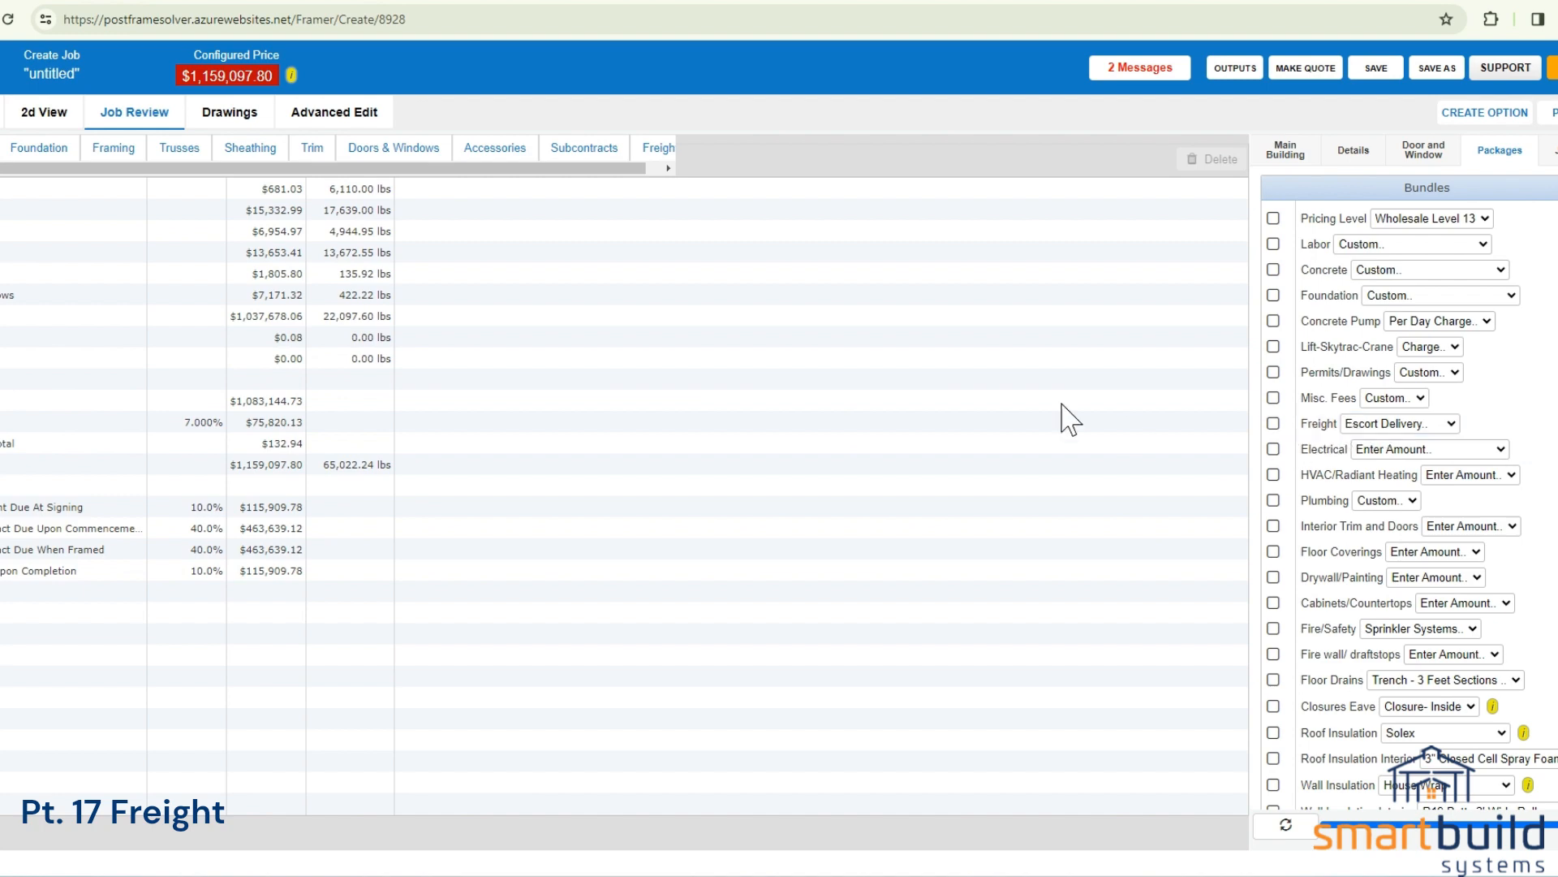
# Return to the Packages settings and create a blank package named "Freight by Weight" in the Freight group.
pyautogui.click(90, 2)
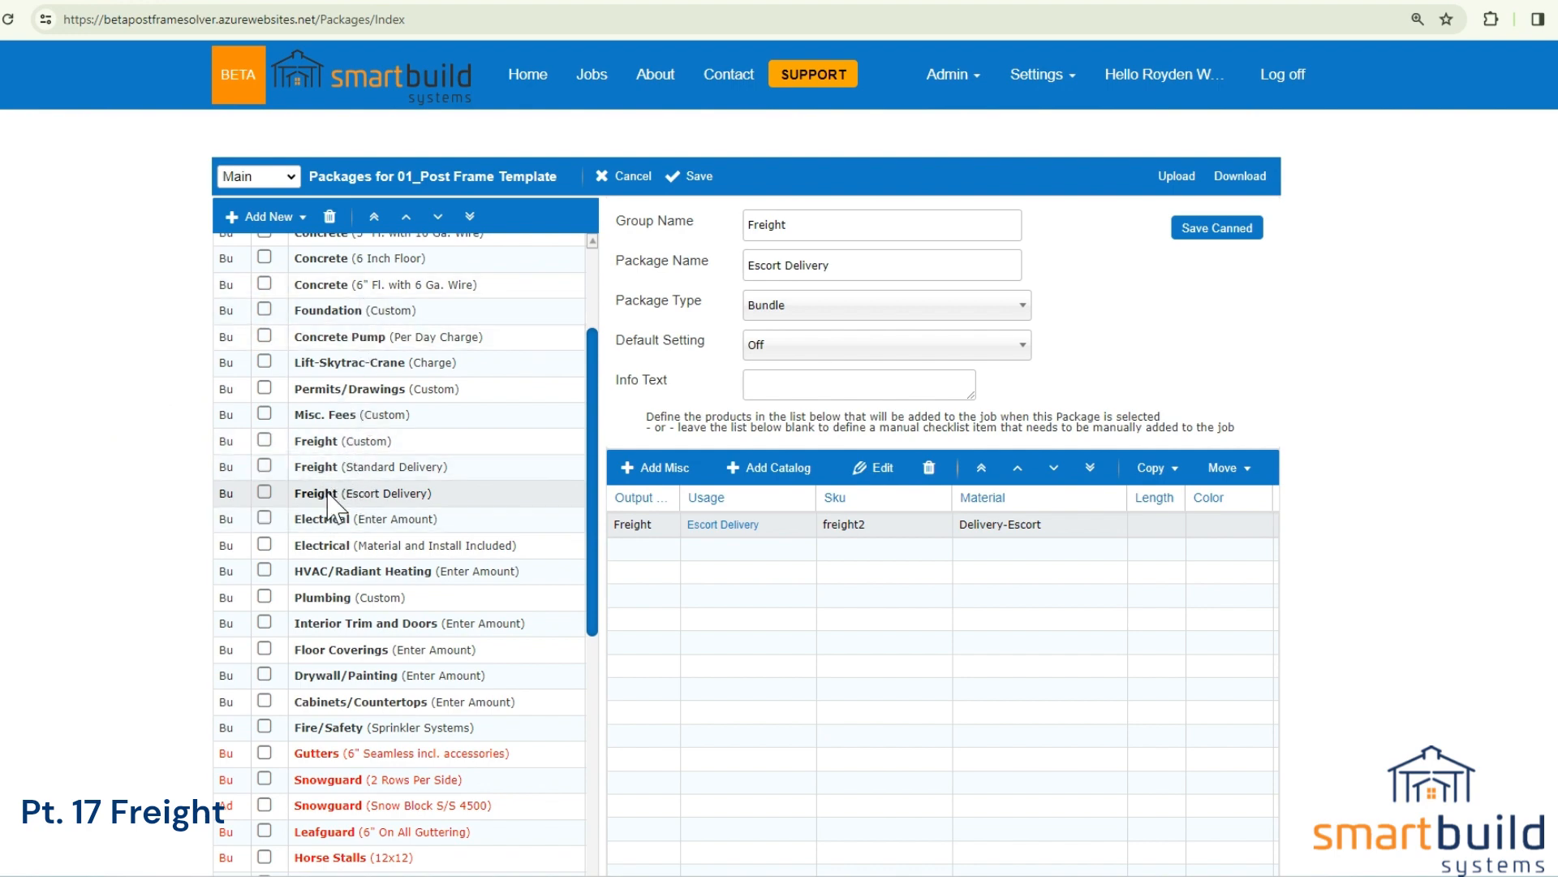
pyautogui.click(268, 217)
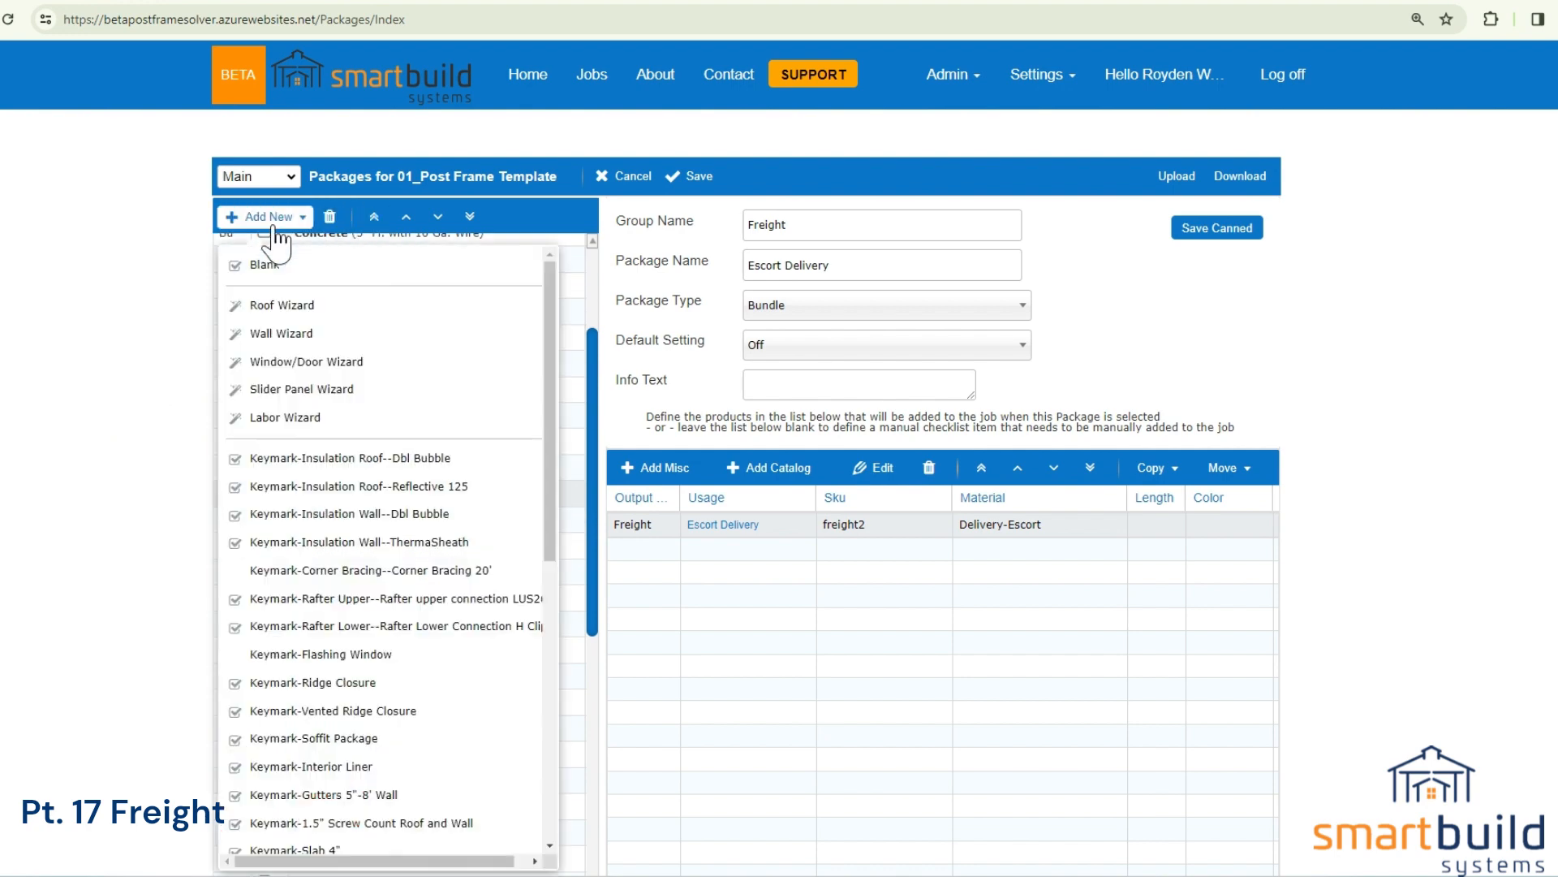
pyautogui.click(262, 267)
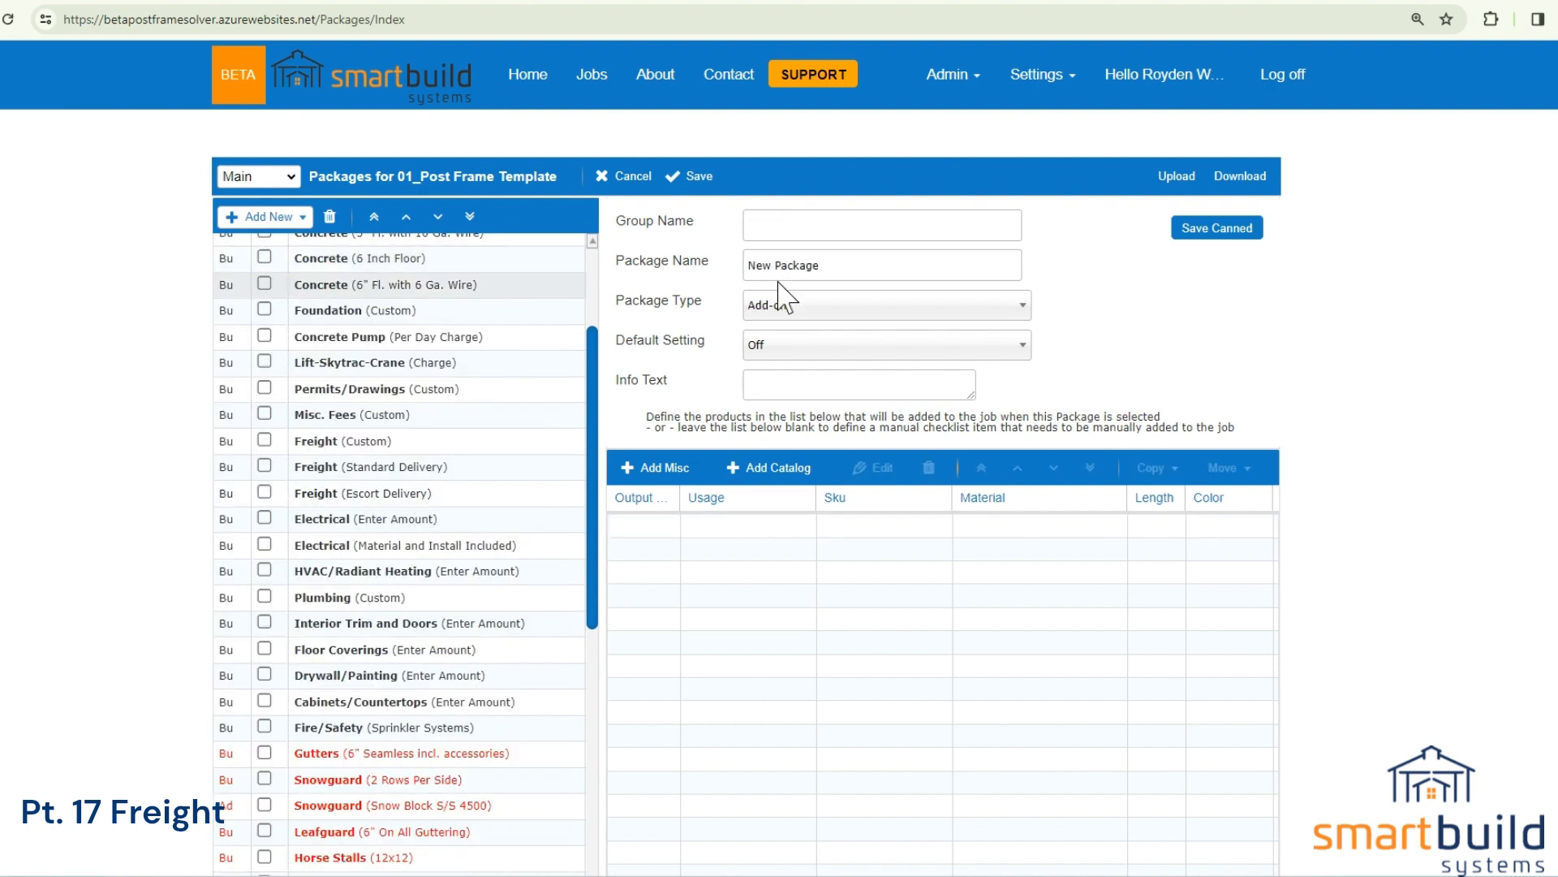
pyautogui.moveTo(851, 272); pyautogui.dragTo(680, 280)
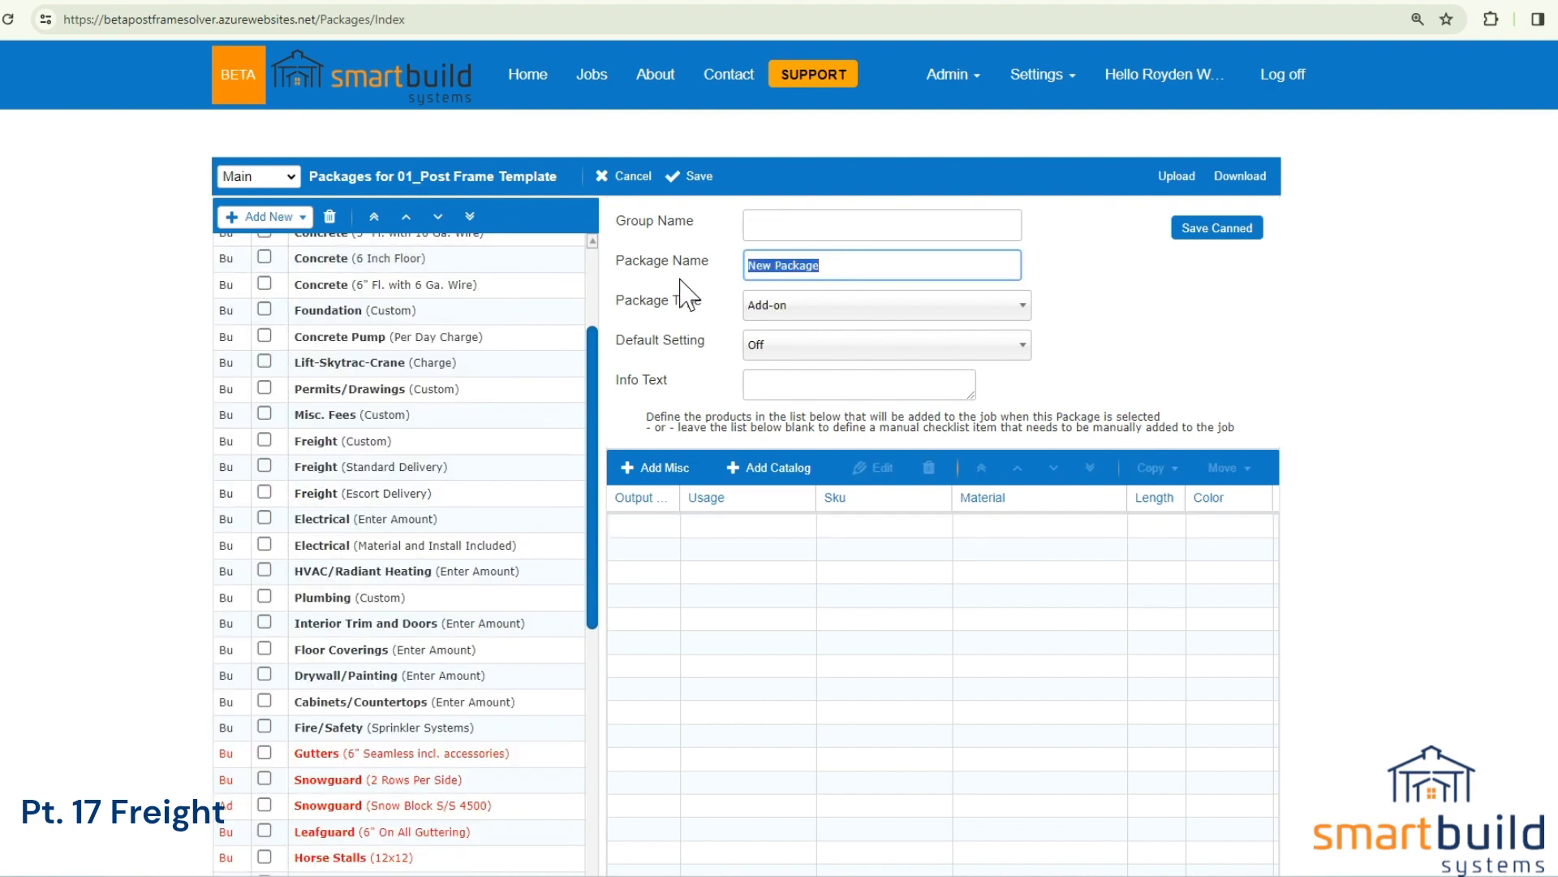
pyautogui.write('Freight by Weight')
pyautogui.click(753, 225)
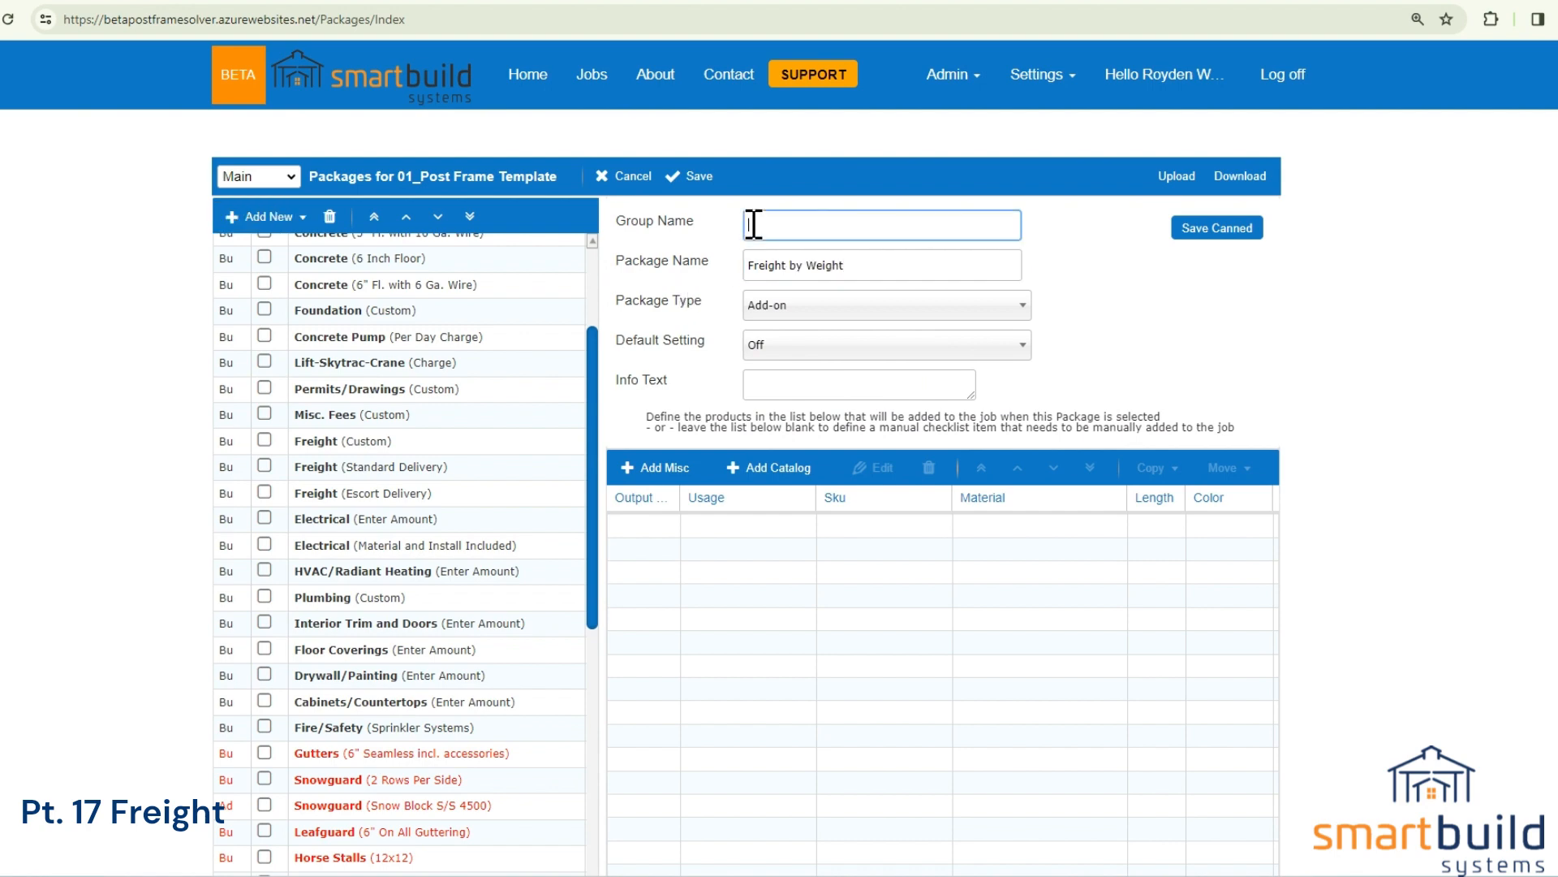
pyautogui.write('fr')
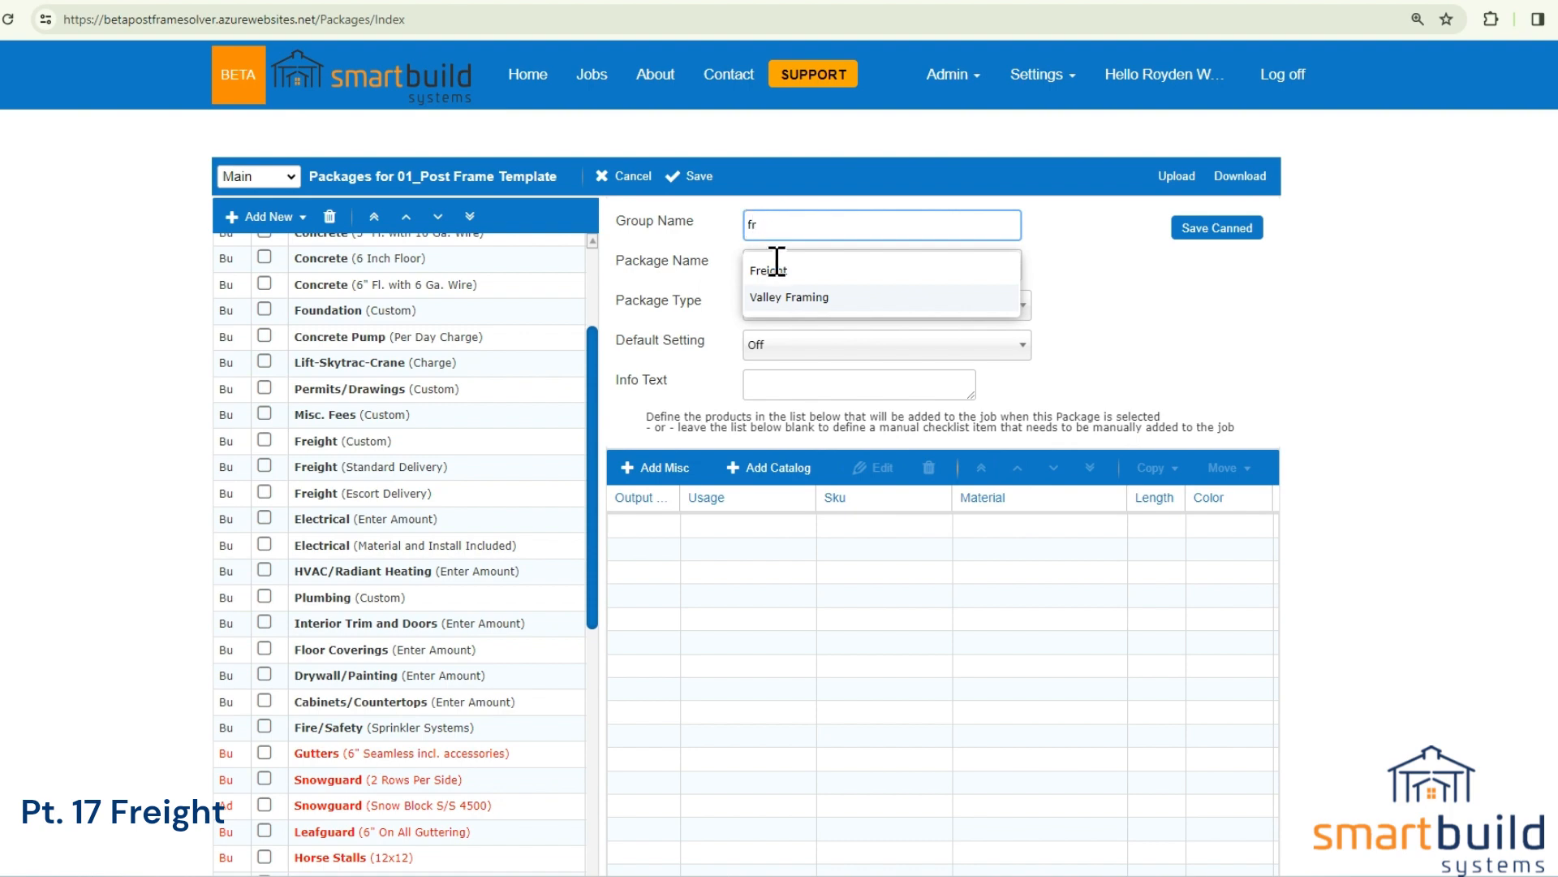
pyautogui.click(775, 270)
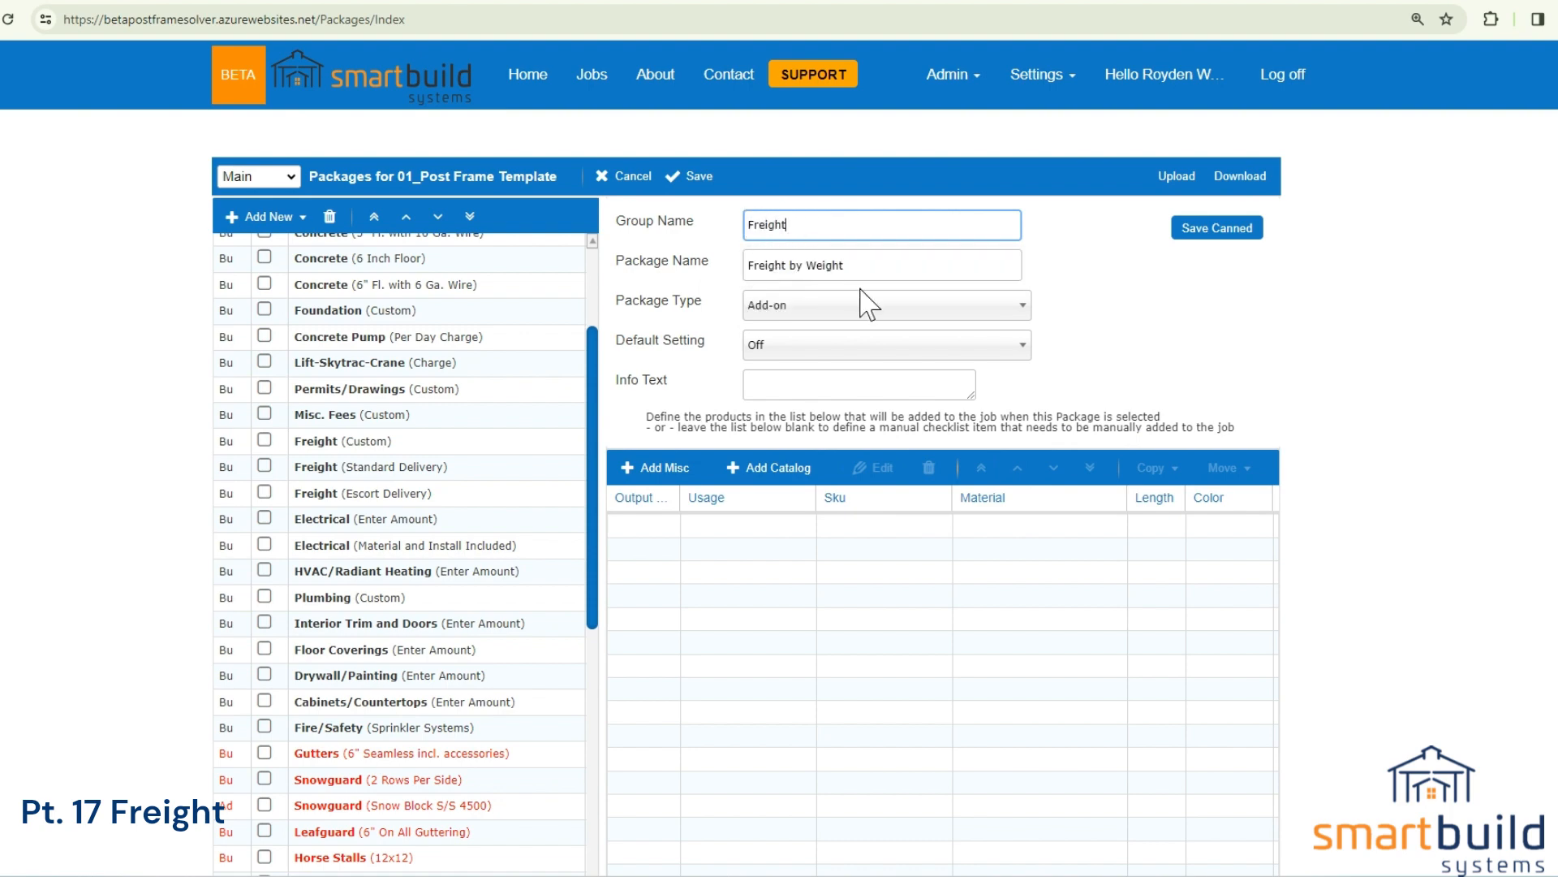
pyautogui.click(696, 285)
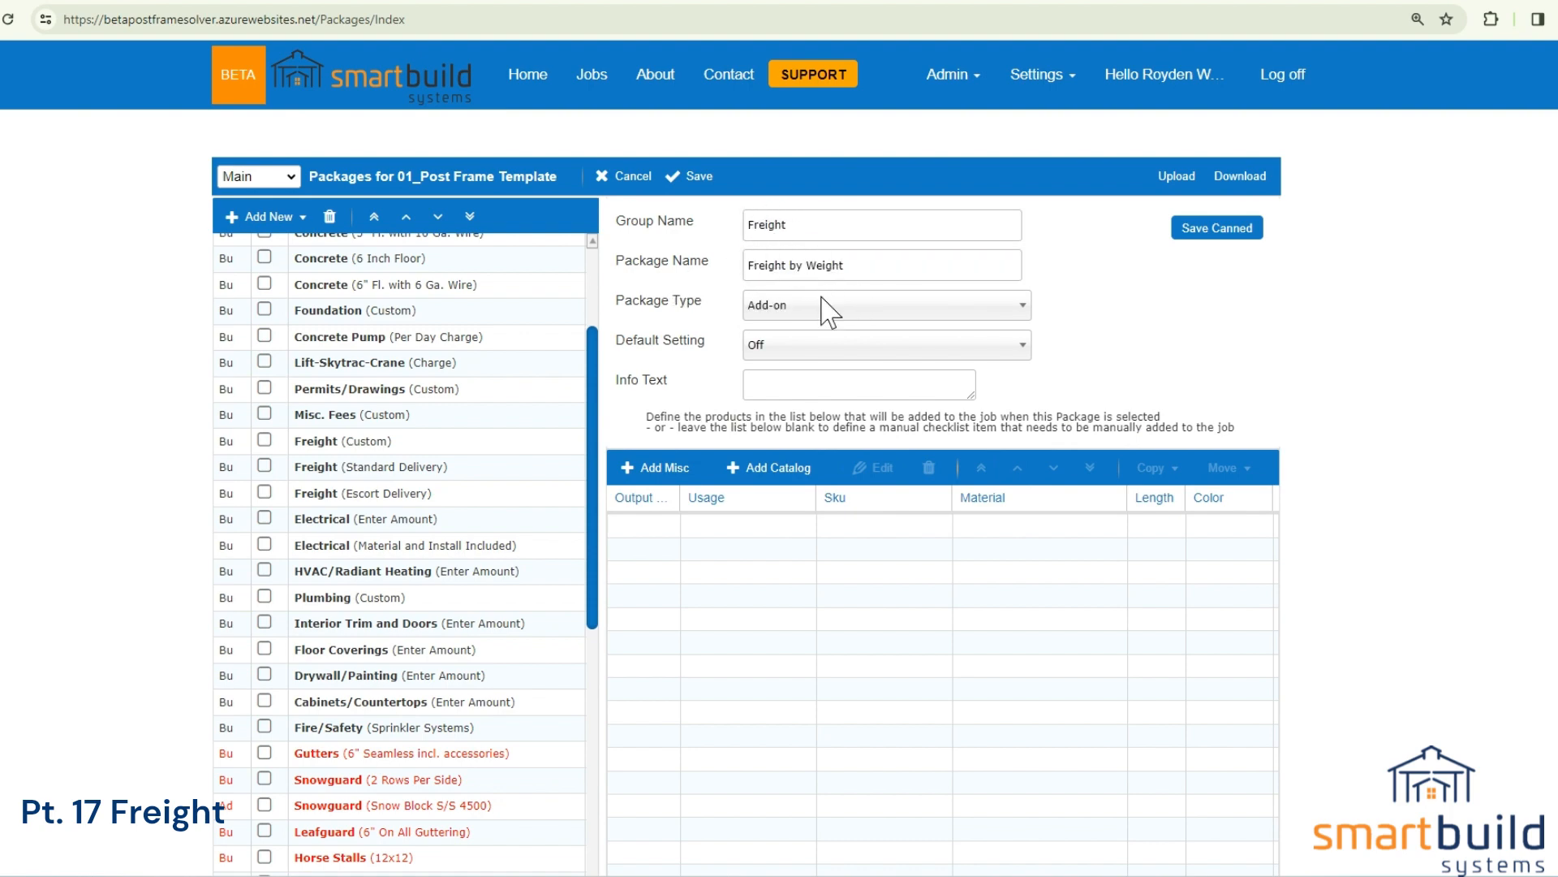
# Set the Freight by Weight package's type to Bundle, and apply the Freight bundle with Escort Delivery in the building job.
pyautogui.click(771, 307)
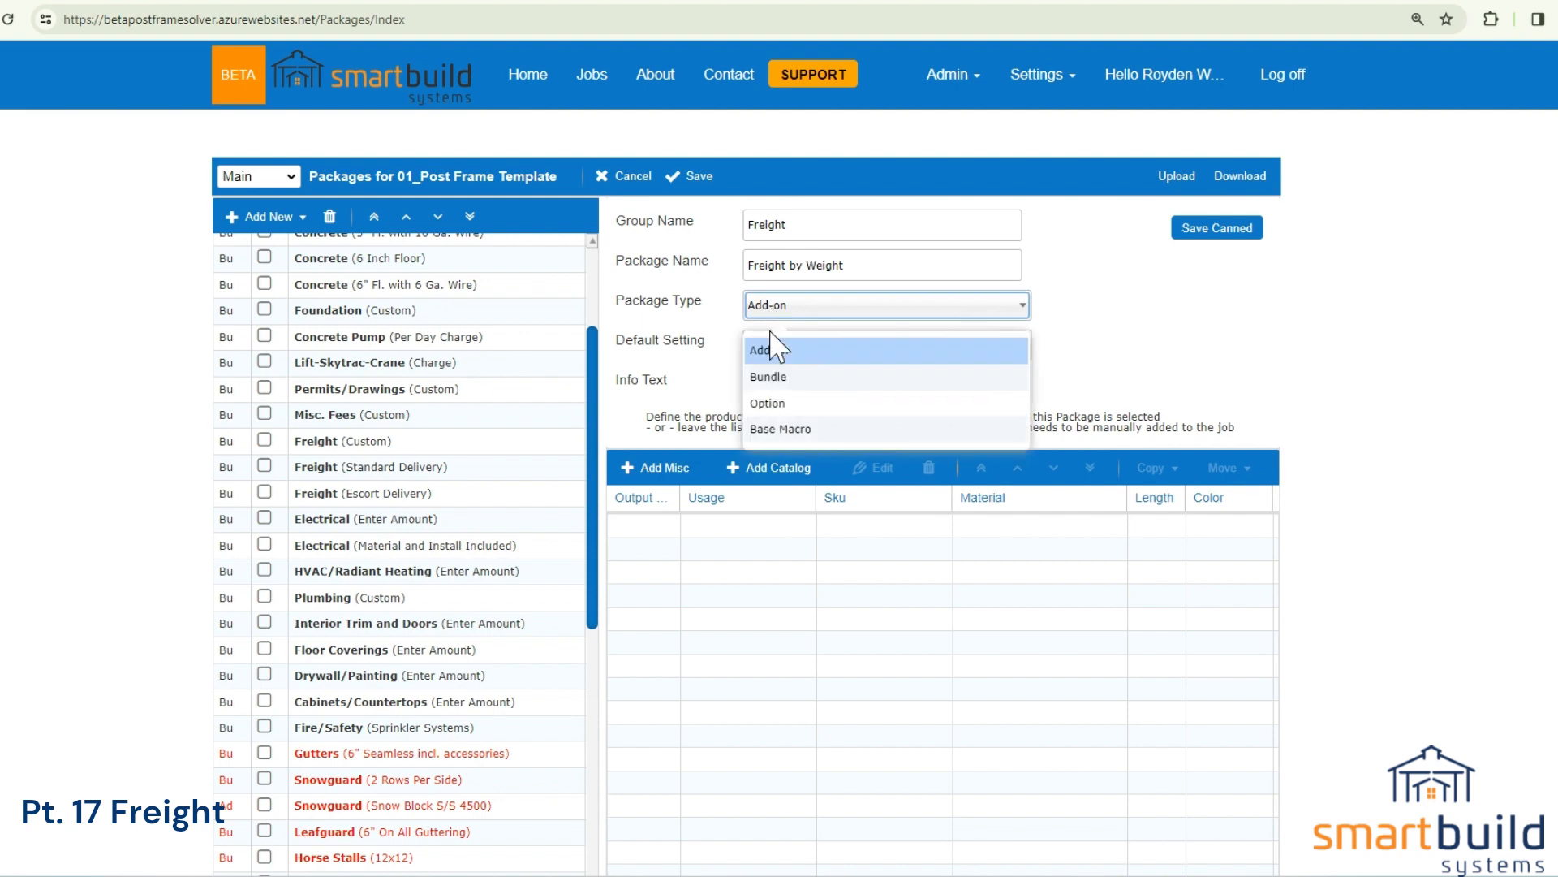
pyautogui.click(777, 376)
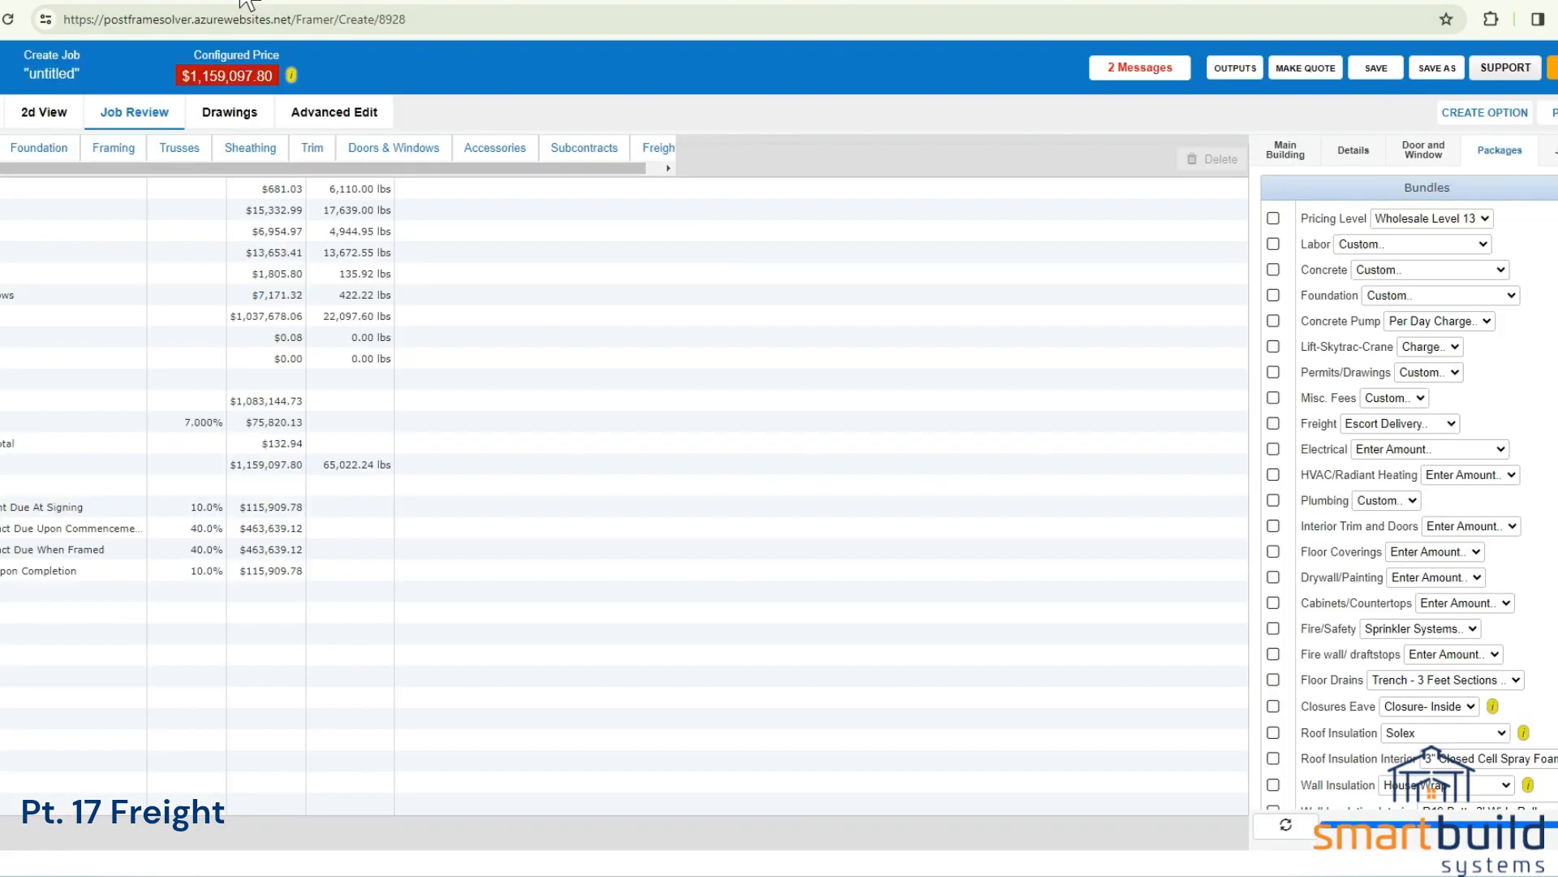
pyautogui.click(1273, 423)
pyautogui.press('Return')
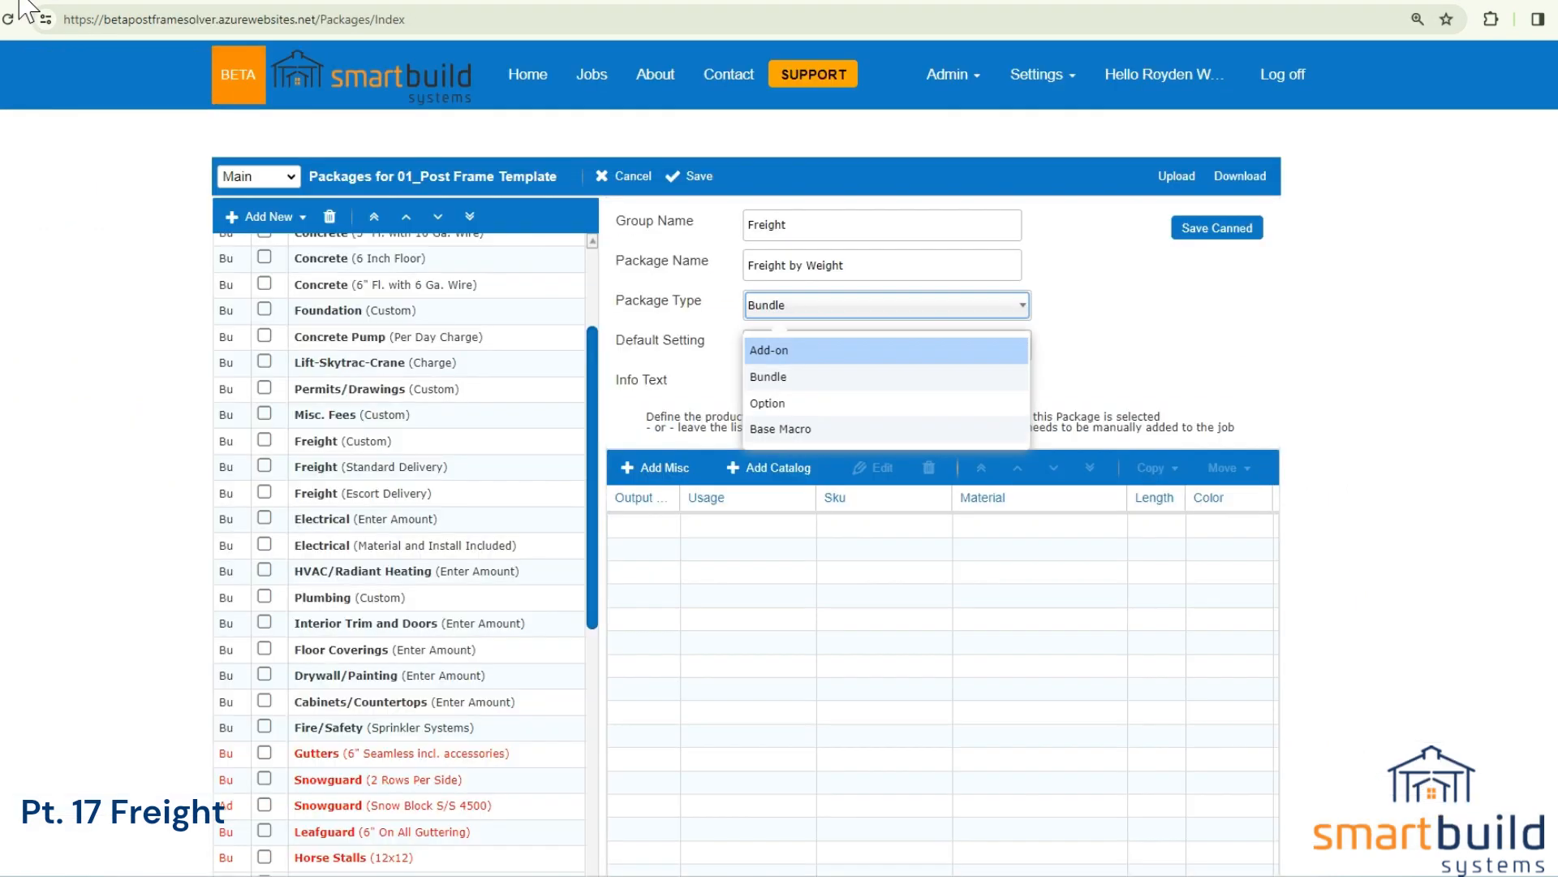
# Back in the Freight by Weight package, keep Bundle as the package type and set the default setting to On.
pyautogui.click(768, 378)
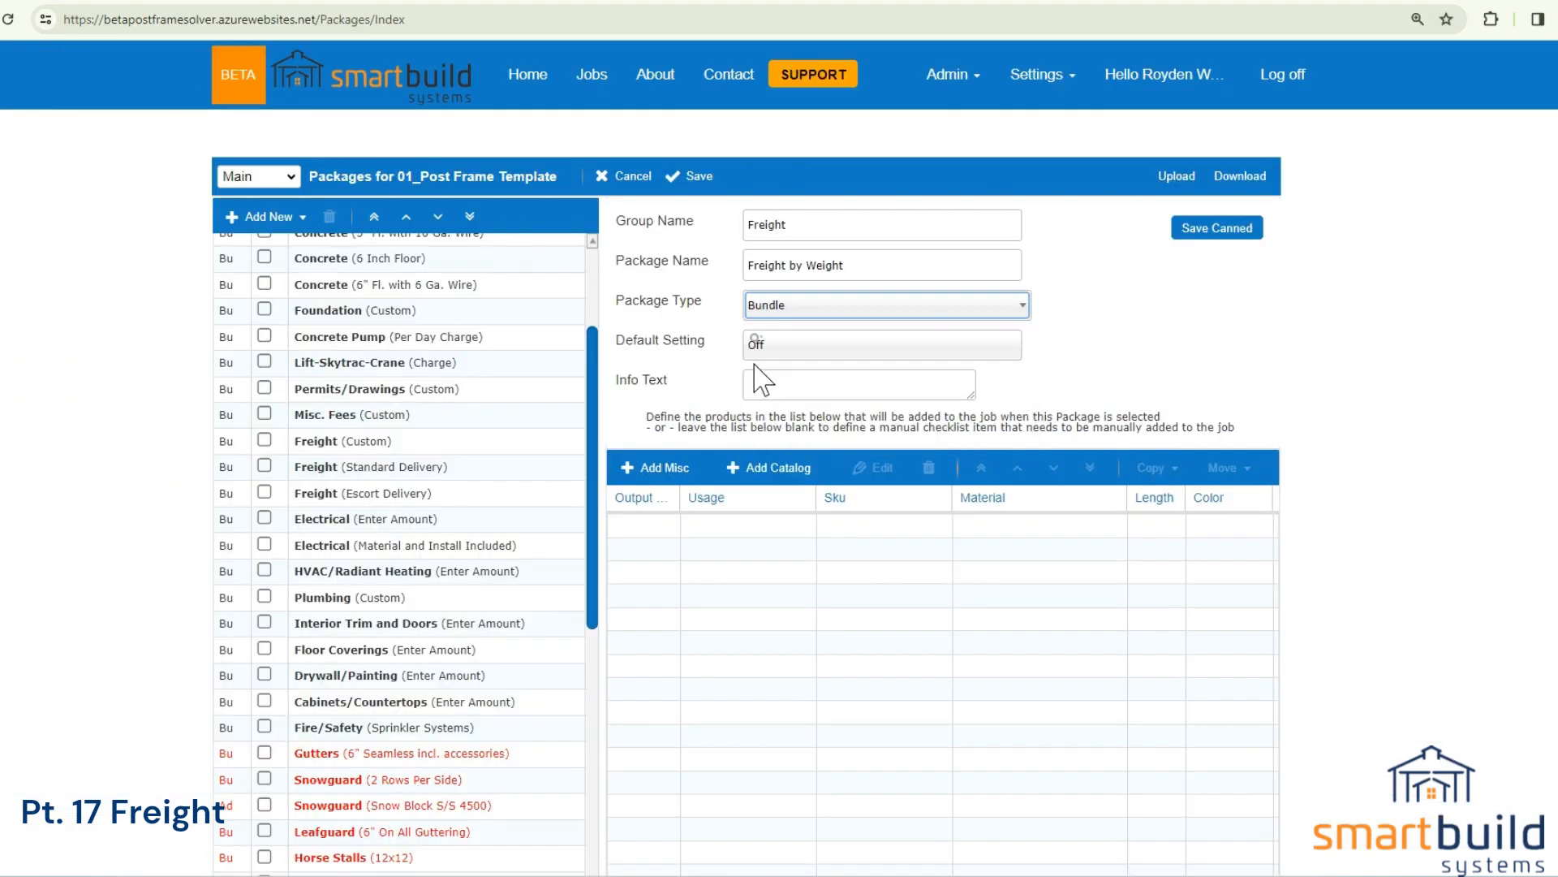
pyautogui.click(792, 349)
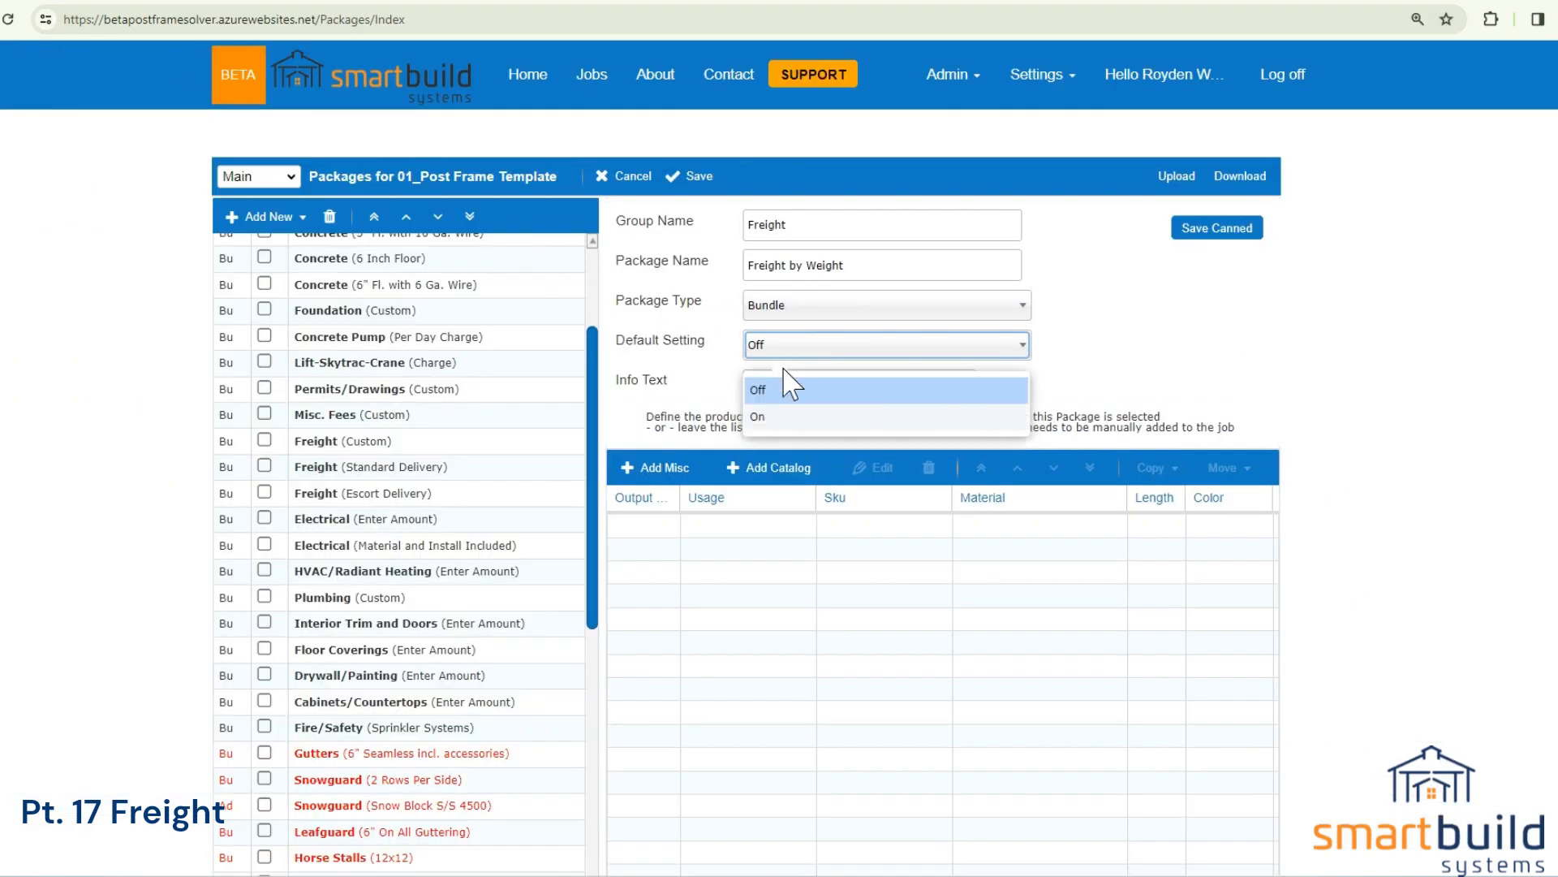
pyautogui.click(779, 410)
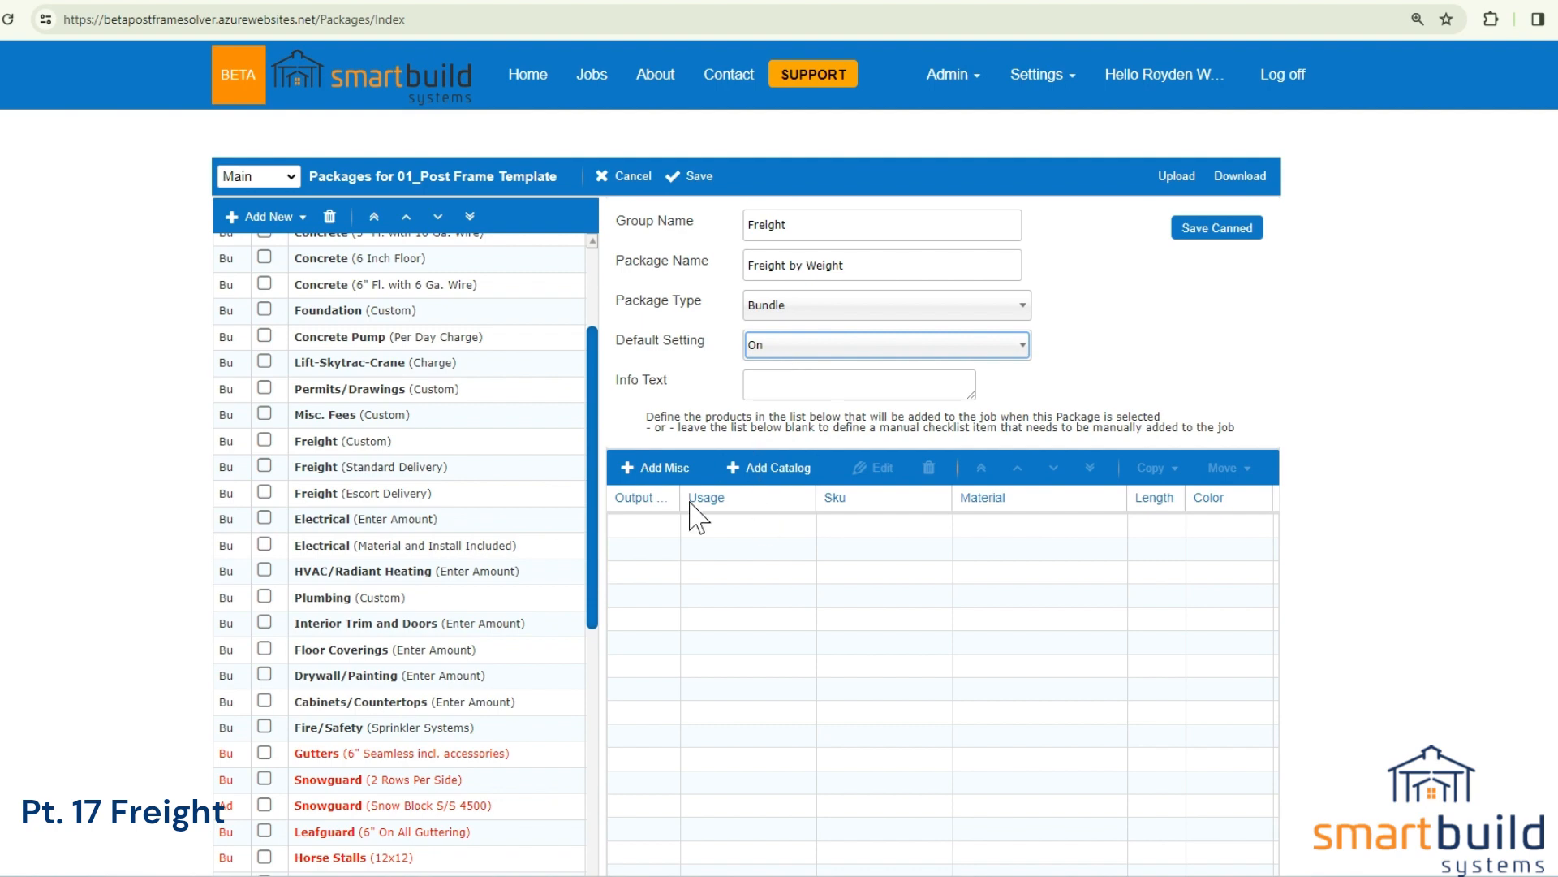
# Add a catalog material to the package with Freight as output and catalog category and Delivery as the catalog item.
pyautogui.click(775, 469)
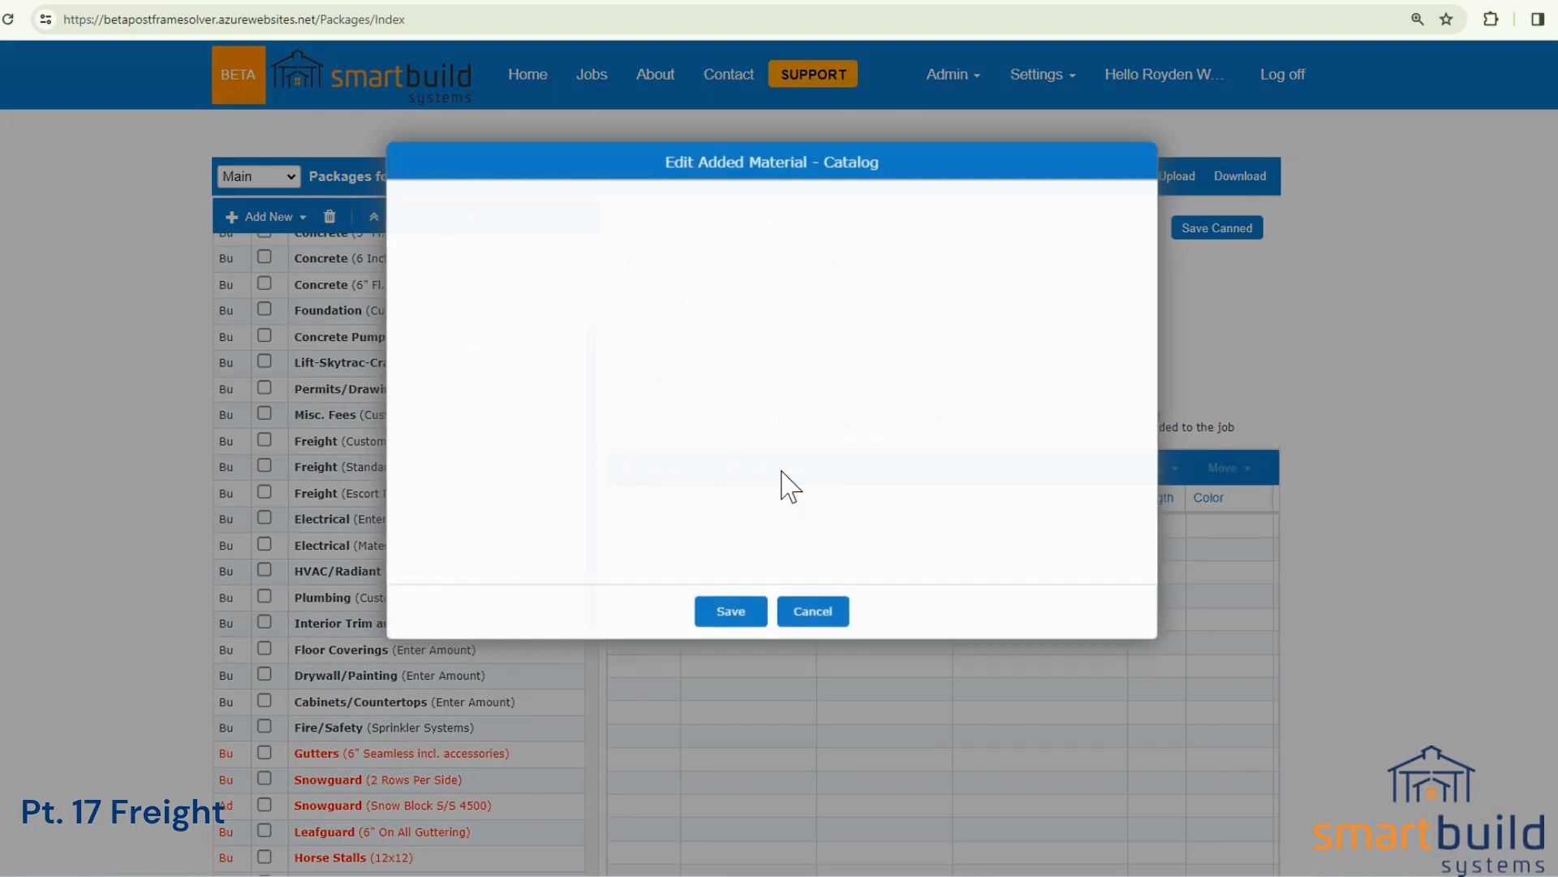
pyautogui.click(568, 216)
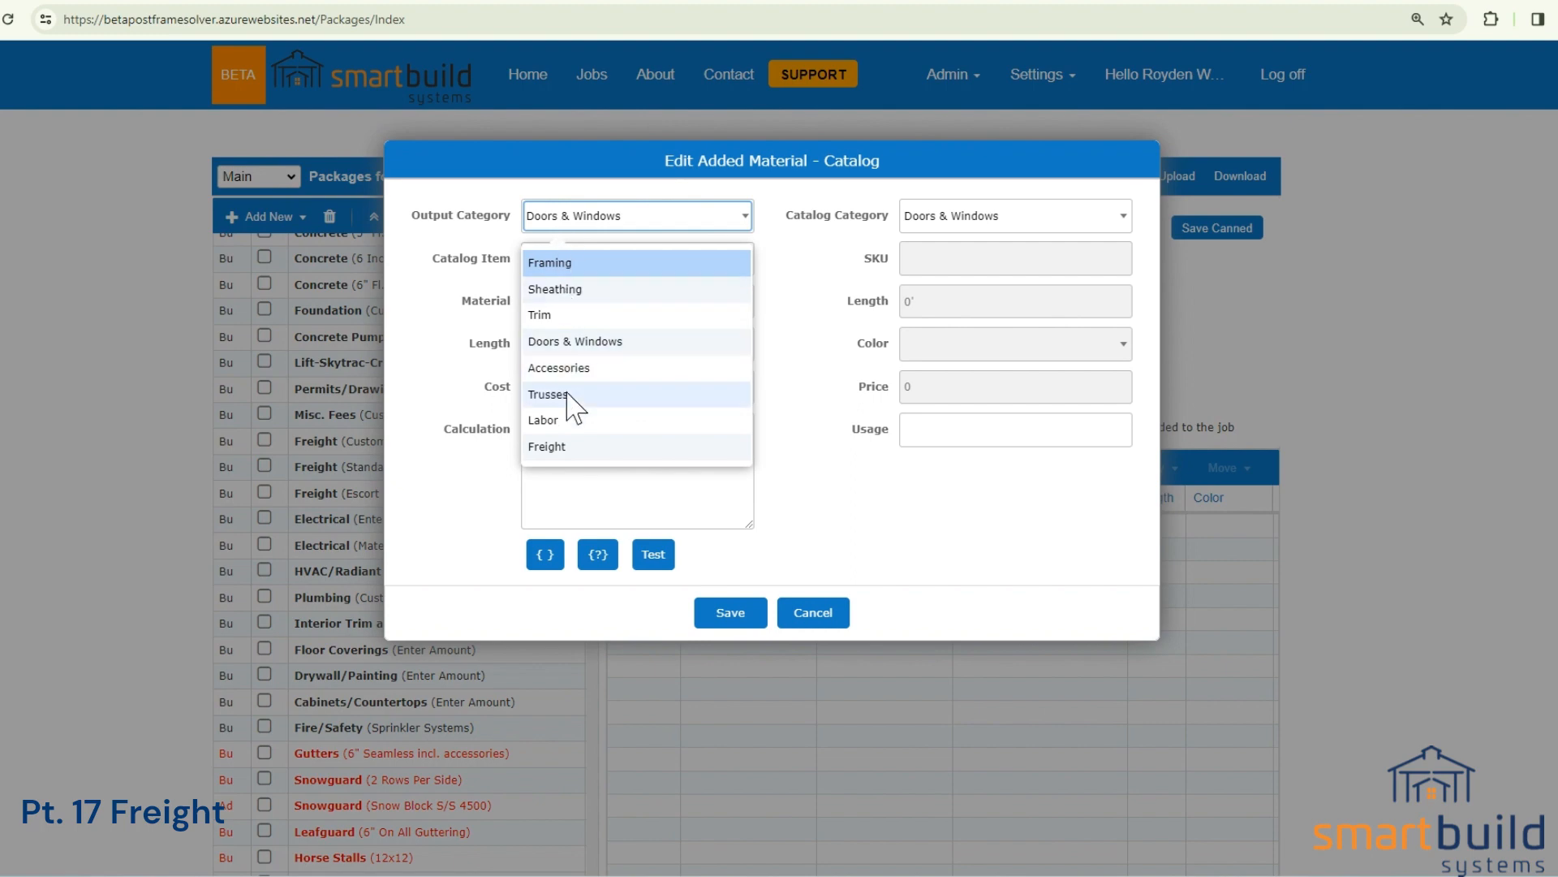
pyautogui.click(573, 446)
pyautogui.click(696, 271)
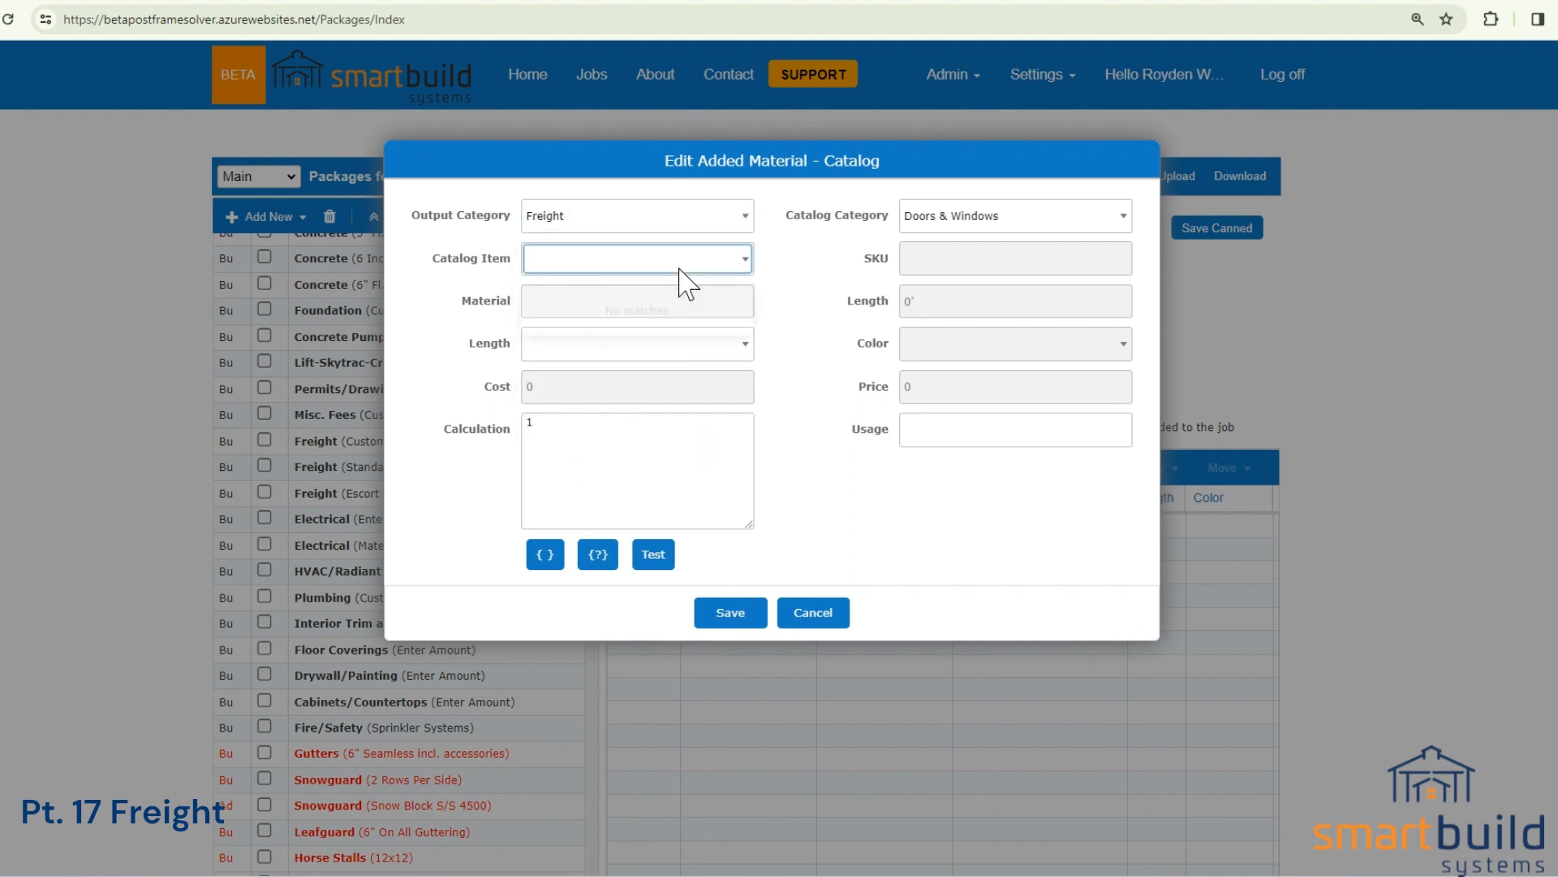
pyautogui.click(921, 218)
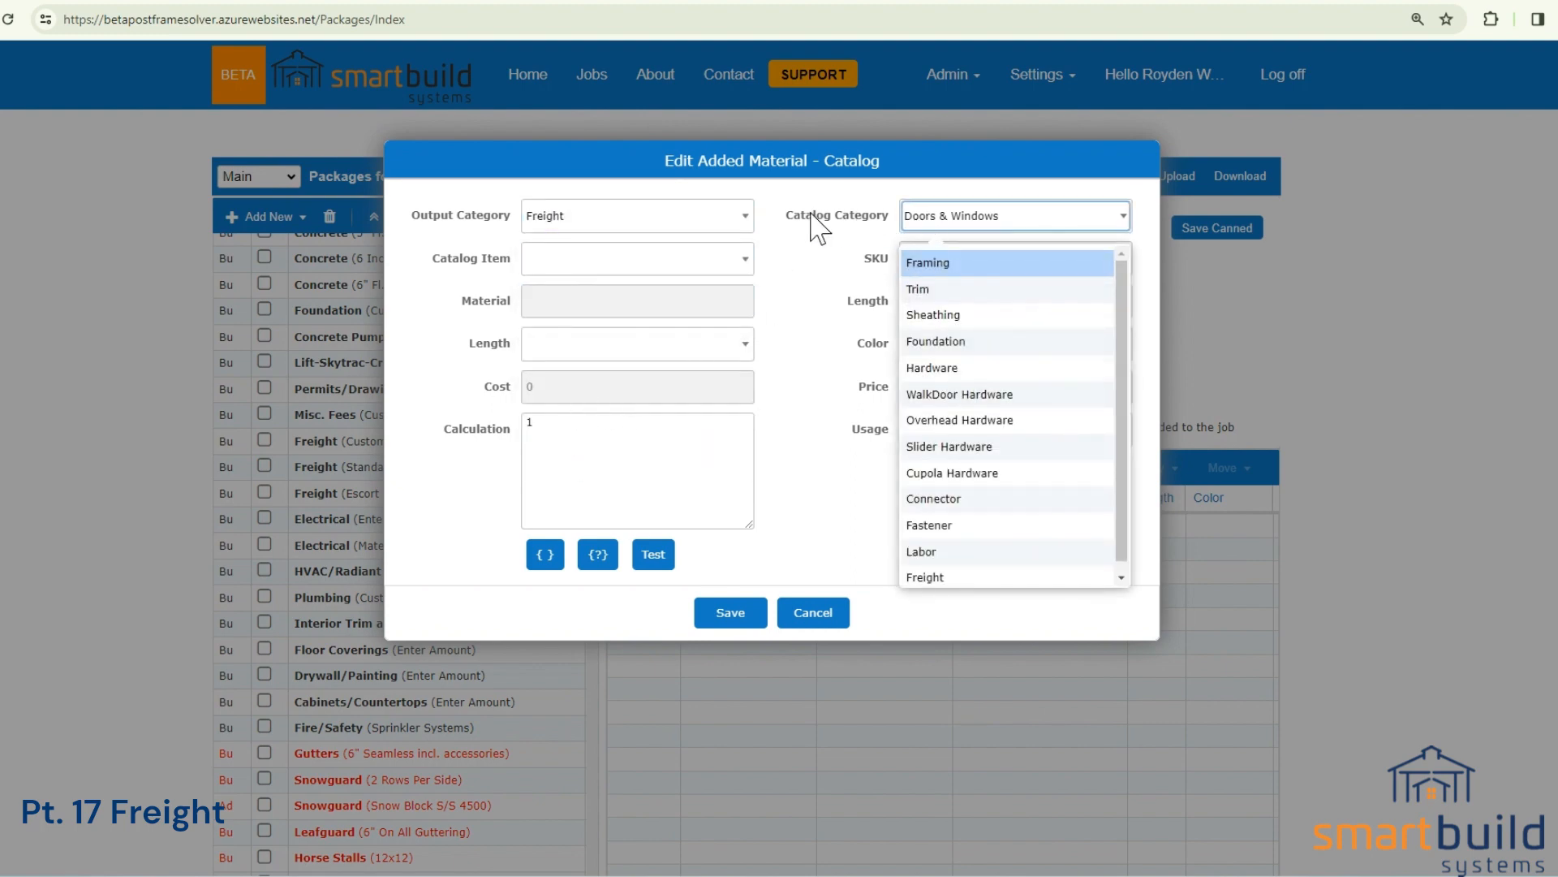
pyautogui.click(956, 577)
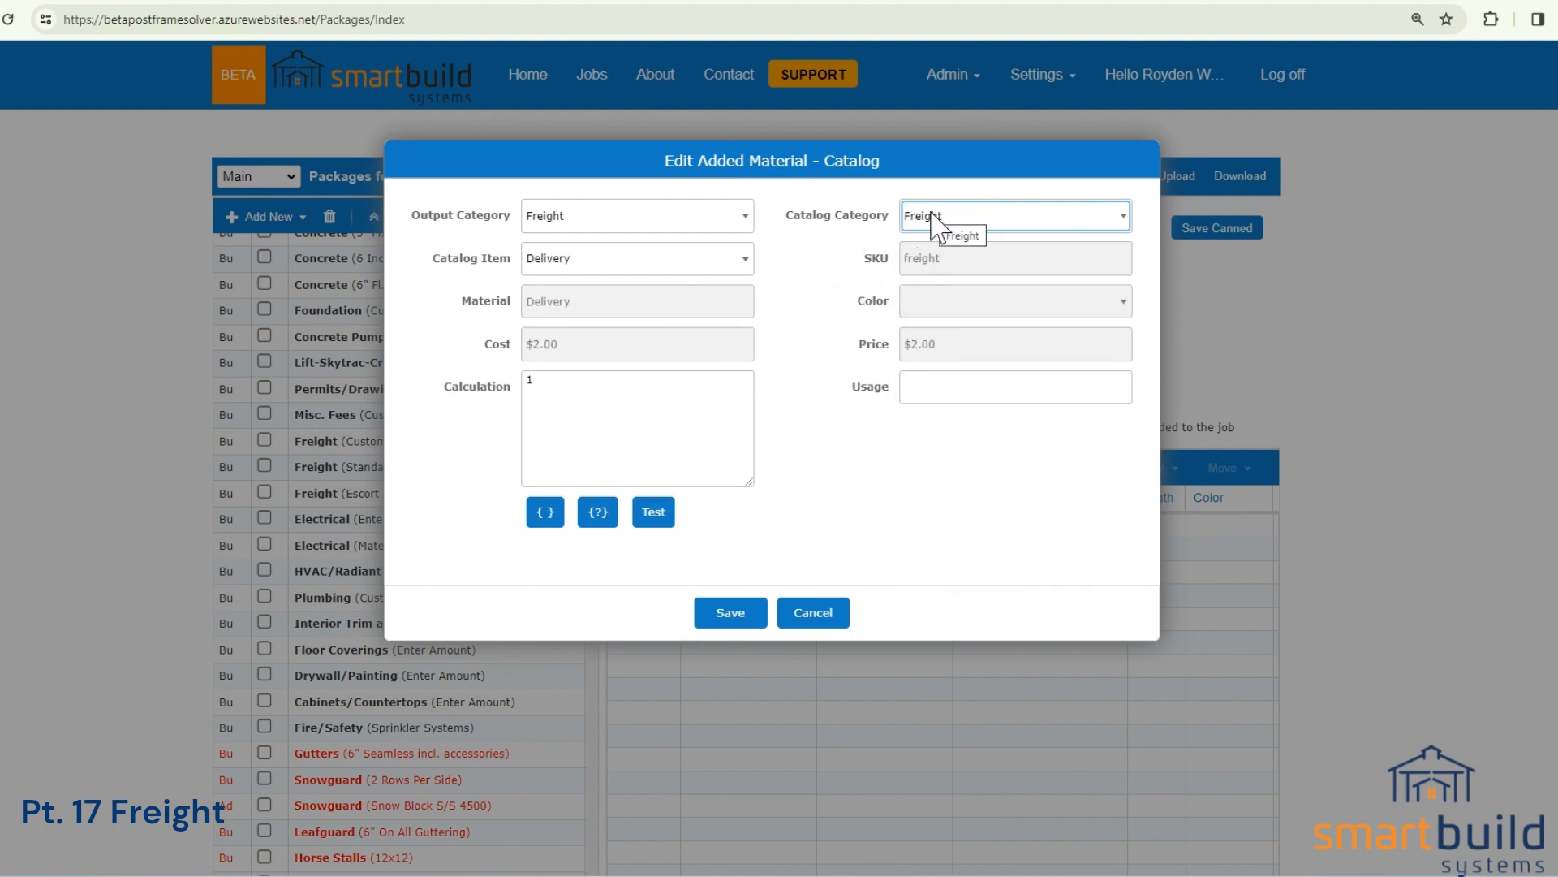
pyautogui.click(620, 259)
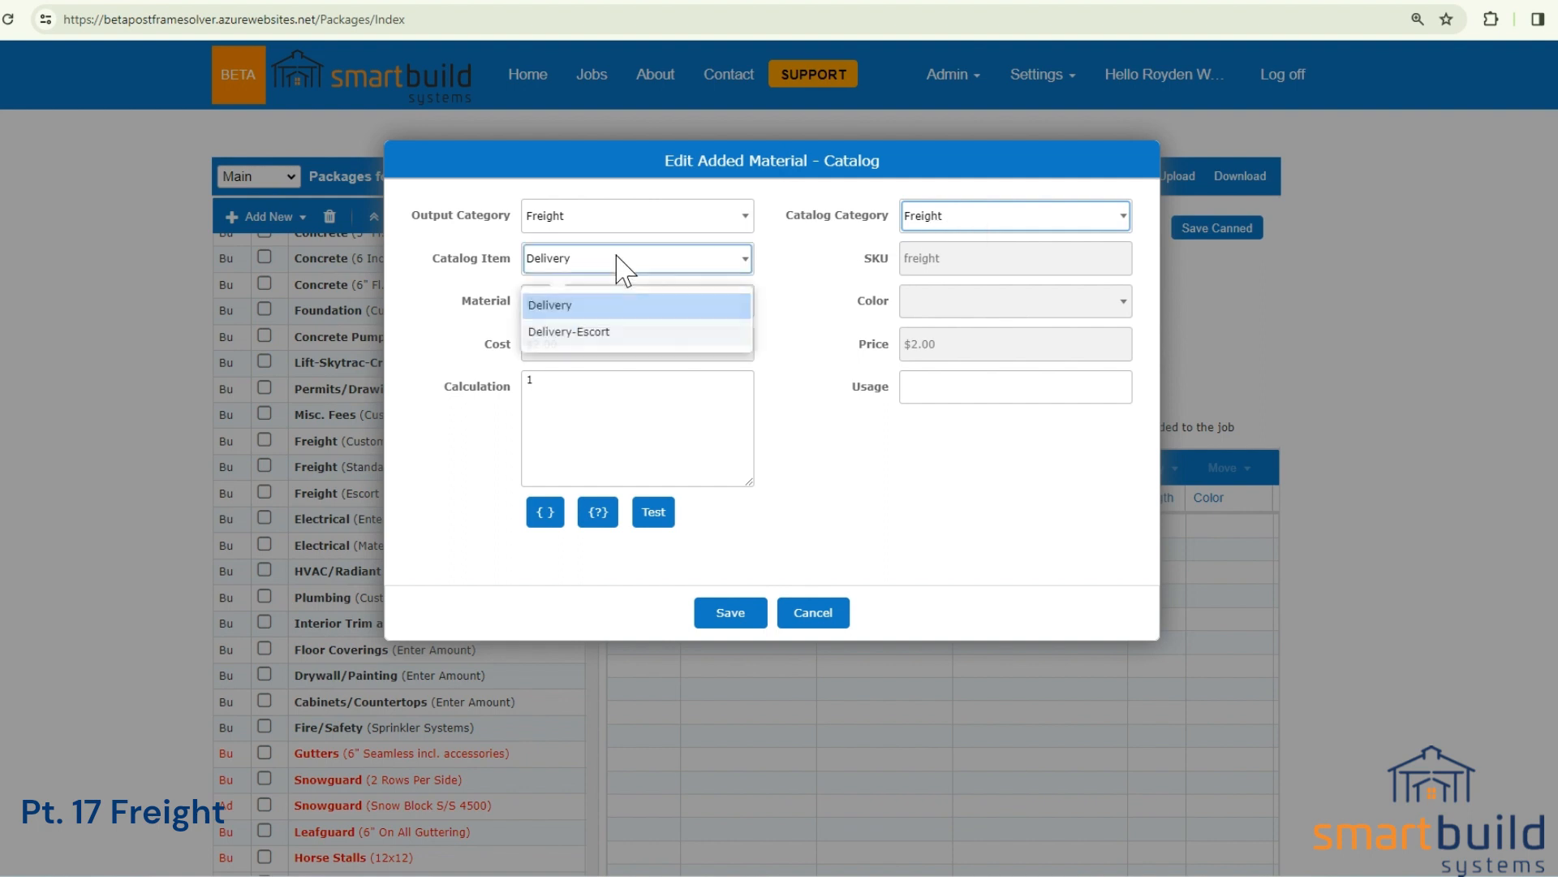
pyautogui.click(560, 307)
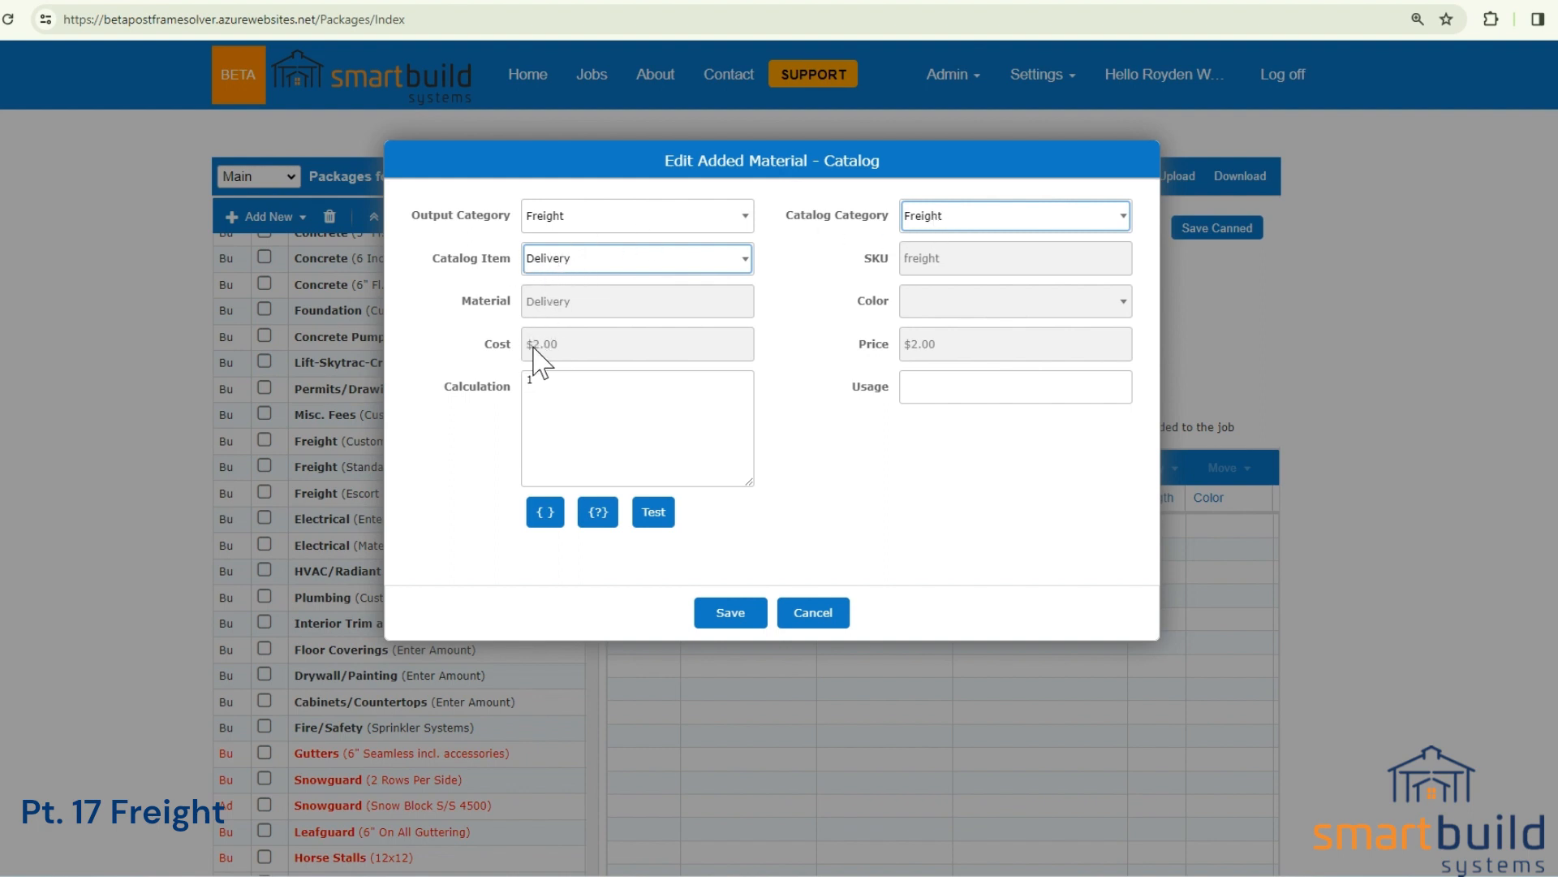
# Replace the Delivery material's calculation with {TotalWeight}/30000, finding the variable by searching for "weight".
pyautogui.click(539, 389)
pyautogui.press('BackSpace')
pyautogui.click(546, 512)
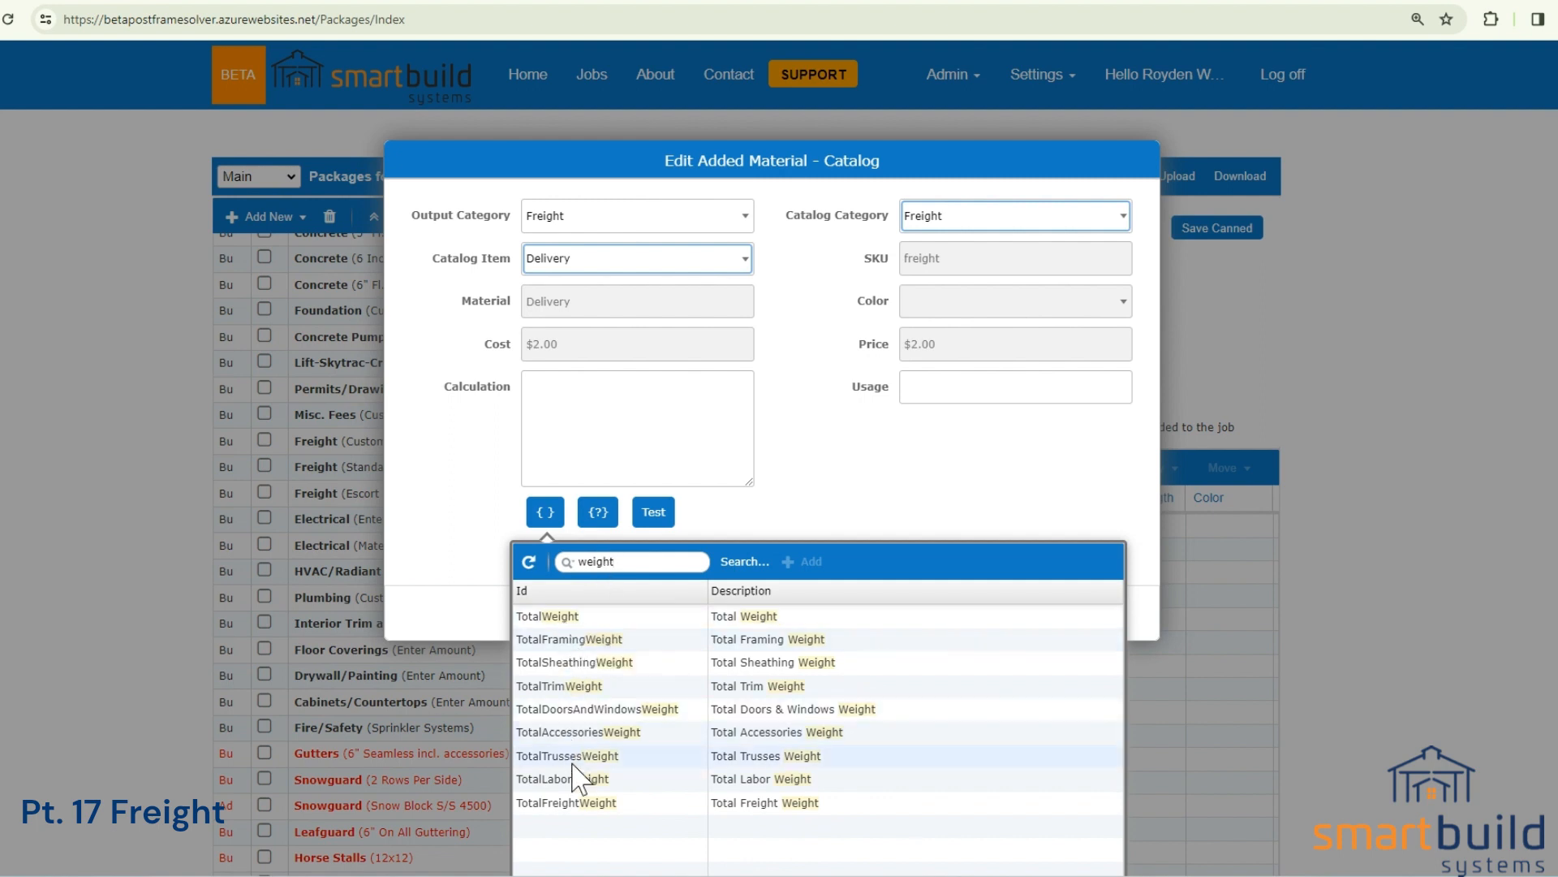
pyautogui.click(685, 616)
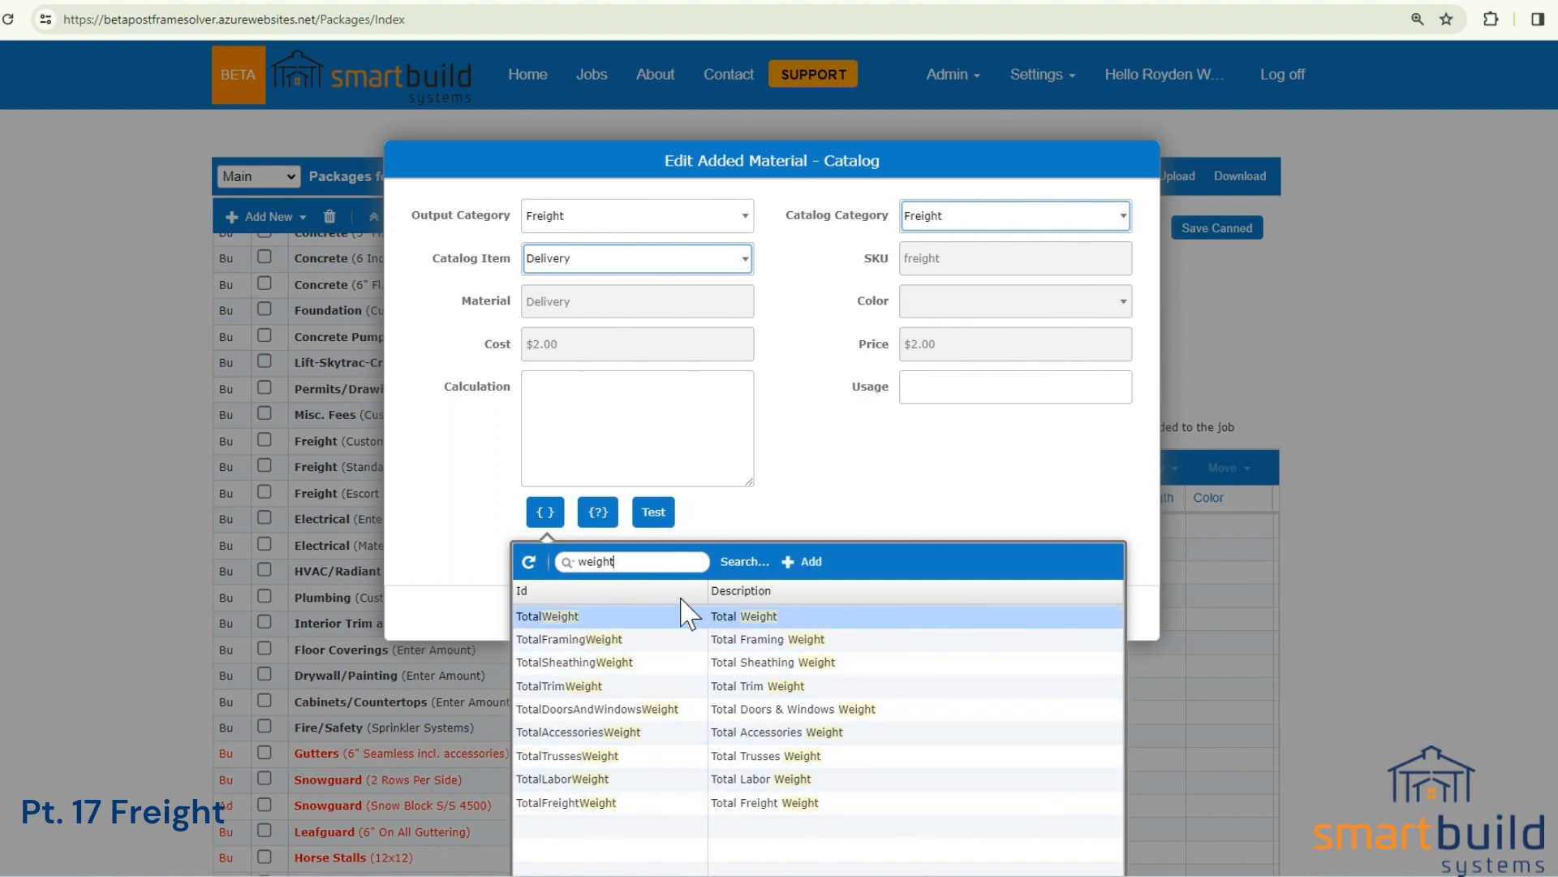
pyautogui.click(806, 561)
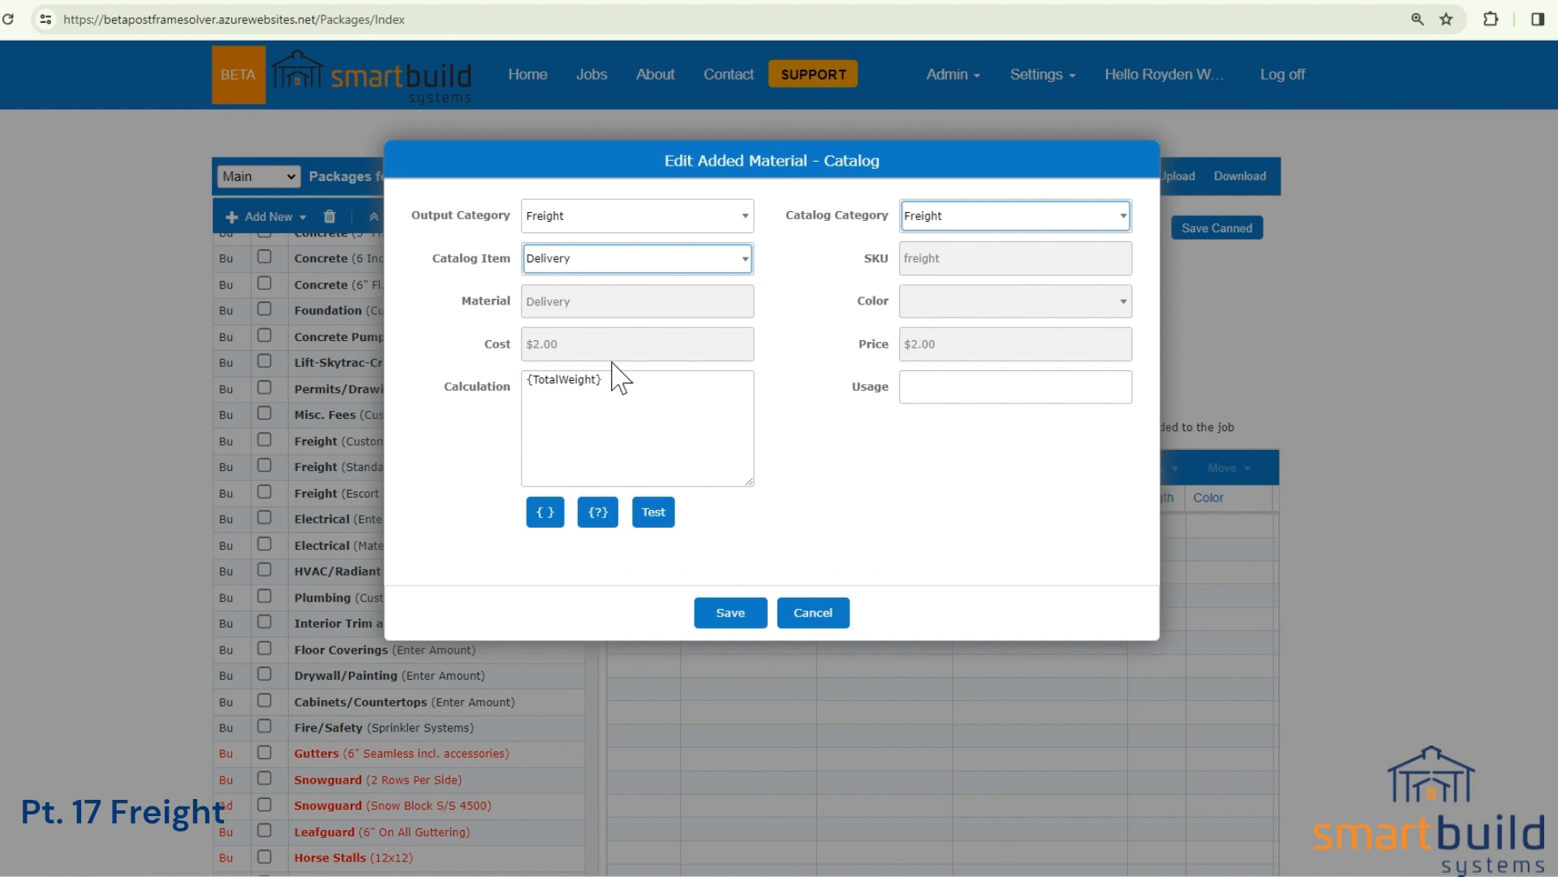
pyautogui.moveTo(607, 380); pyautogui.dragTo(508, 410)
pyautogui.click(621, 386)
# Test the weight calculation with a TotalWeight of 36000 and close the test.
pyautogui.click(659, 517)
pyautogui.click(730, 203)
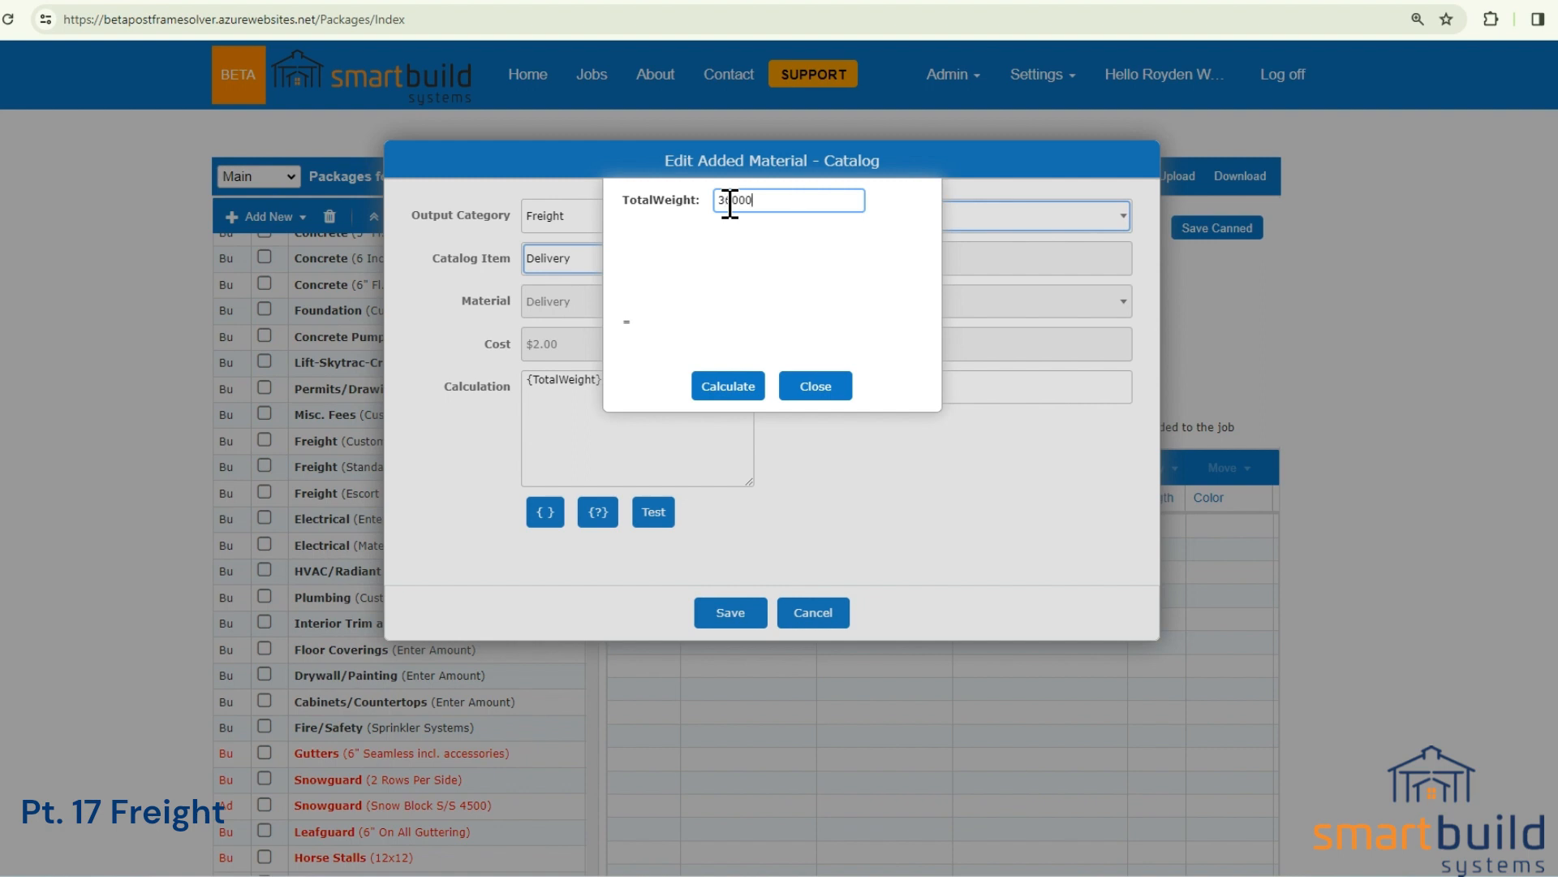
pyautogui.click(732, 386)
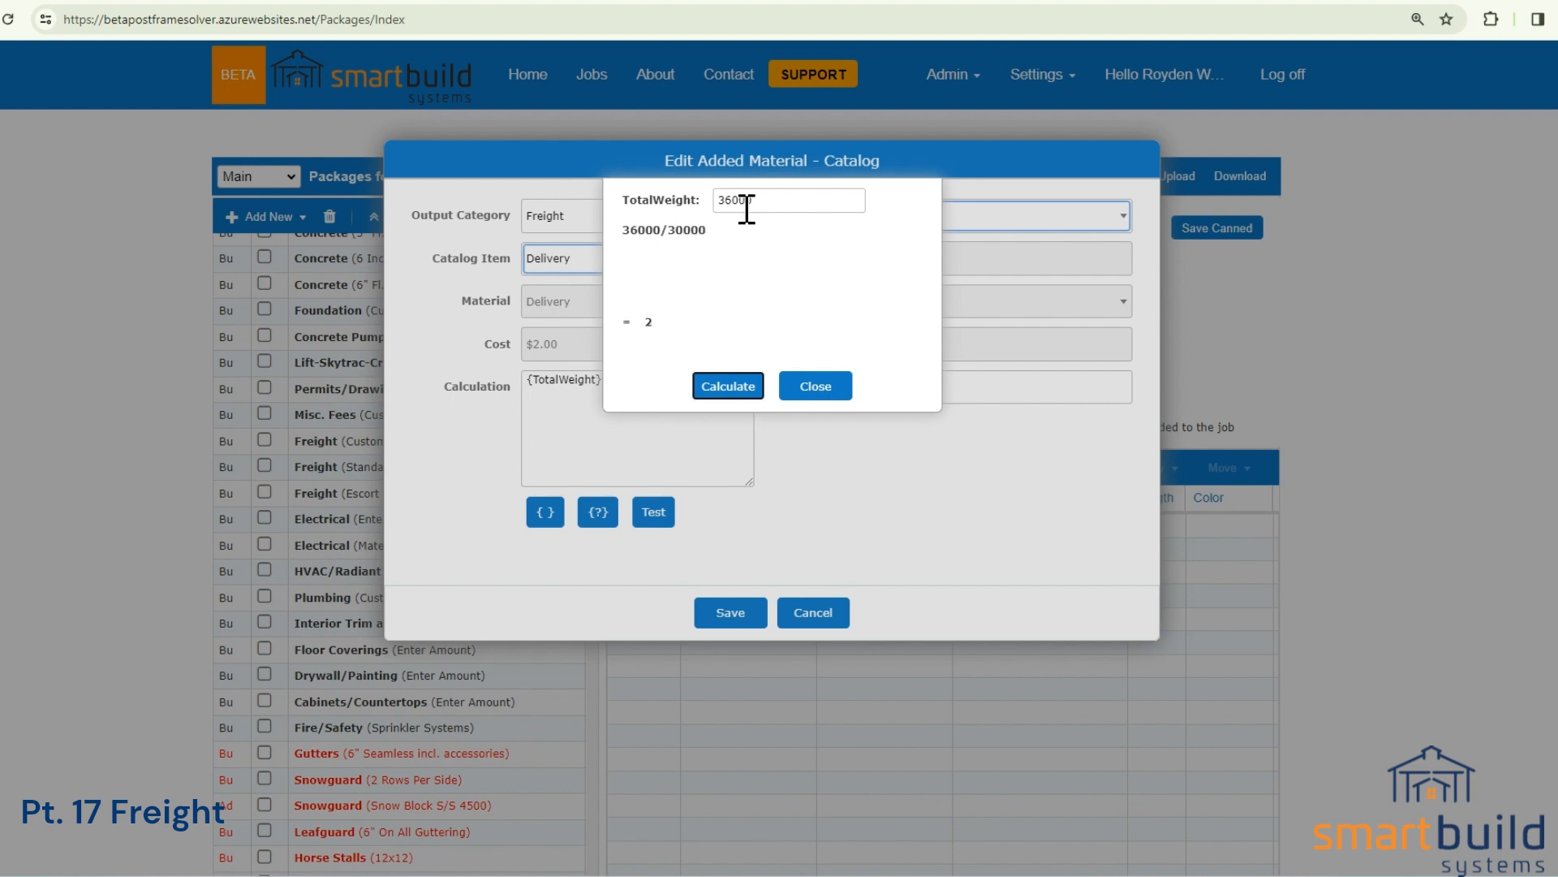
pyautogui.moveTo(765, 199); pyautogui.dragTo(720, 236)
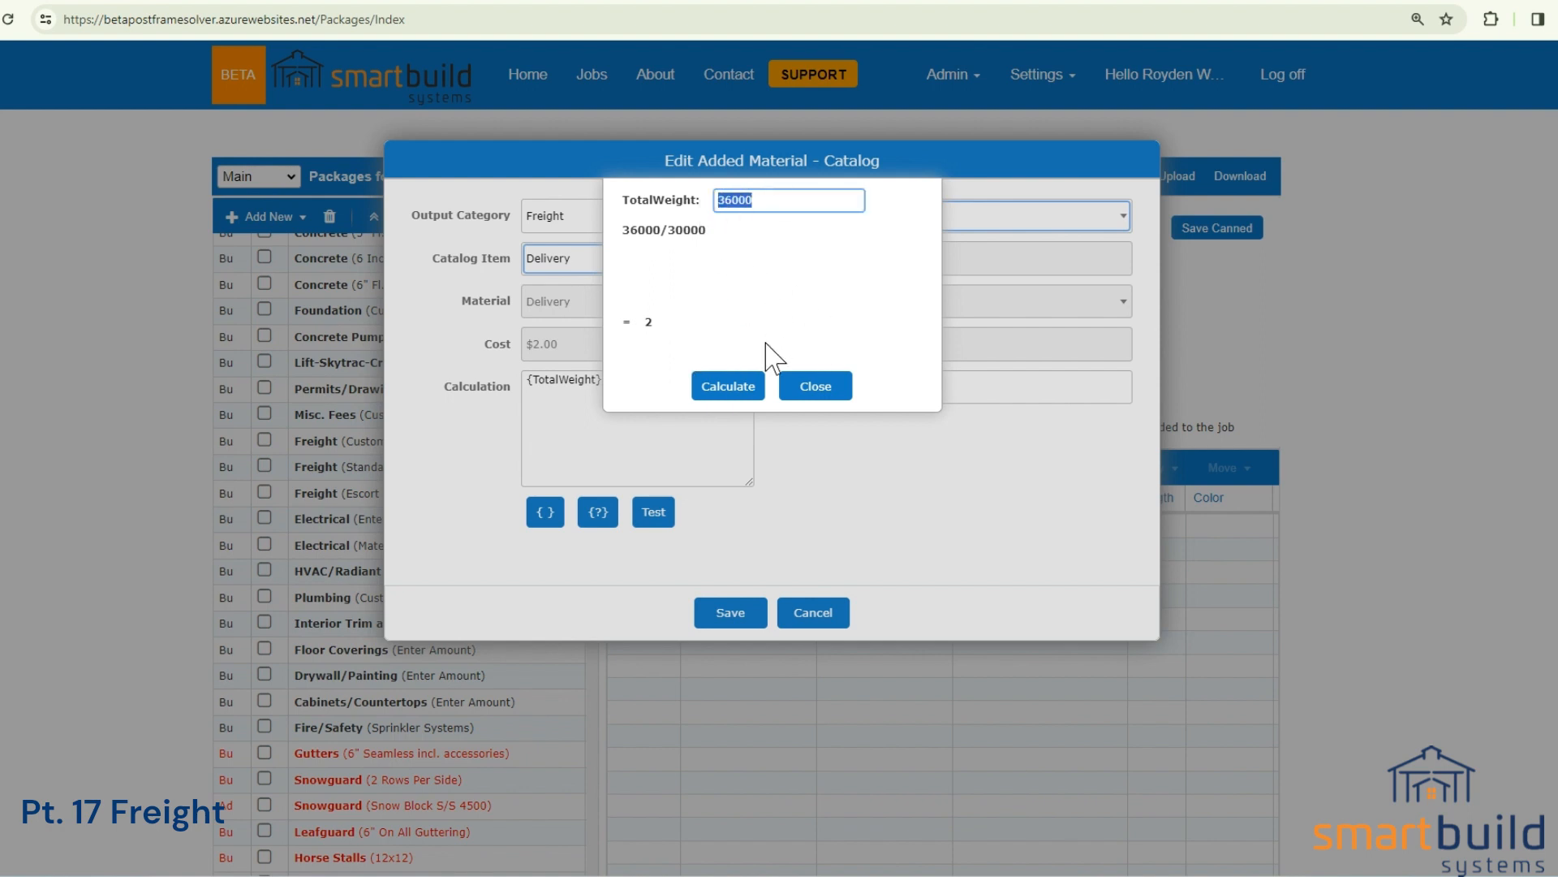
pyautogui.click(803, 392)
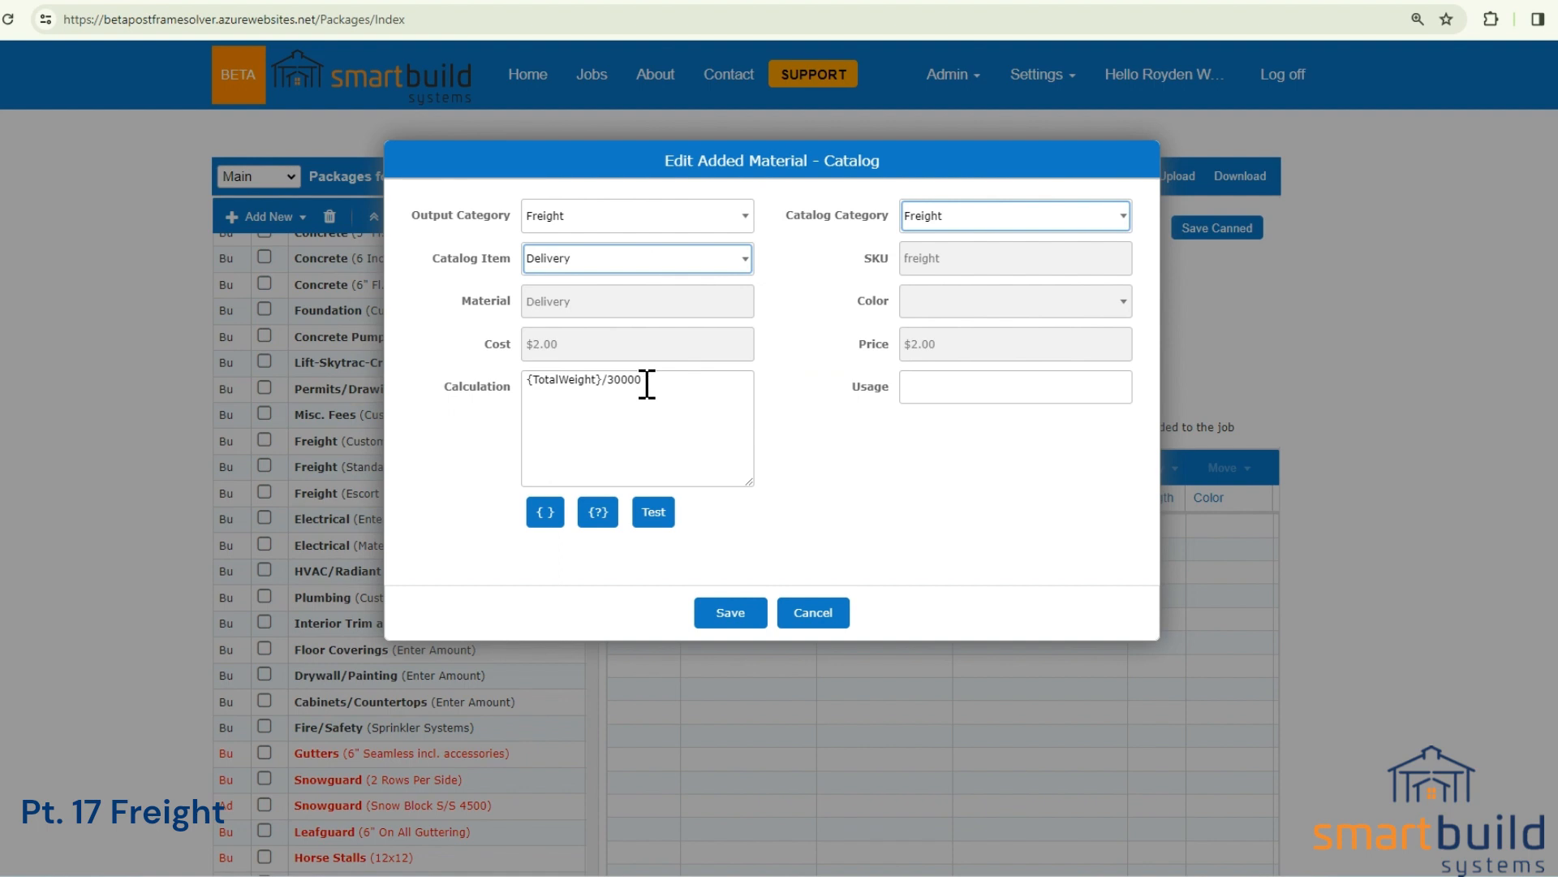
# Enter "Freight by mile" as the Delivery material's usage, then cancel the material without saving.
pyautogui.click(929, 390)
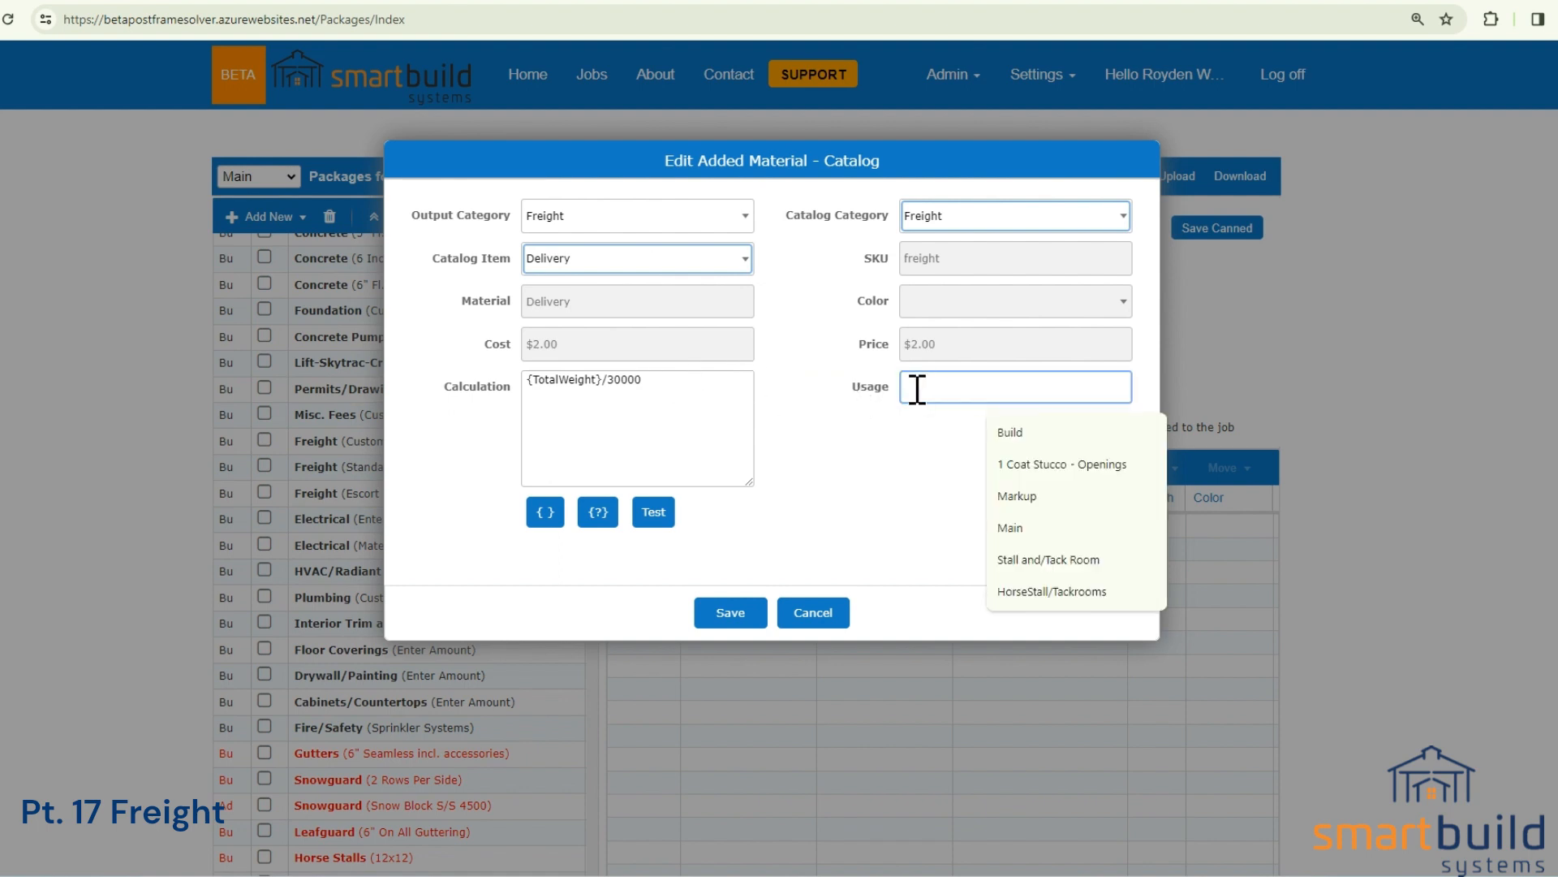
pyautogui.write('Freight by mile')
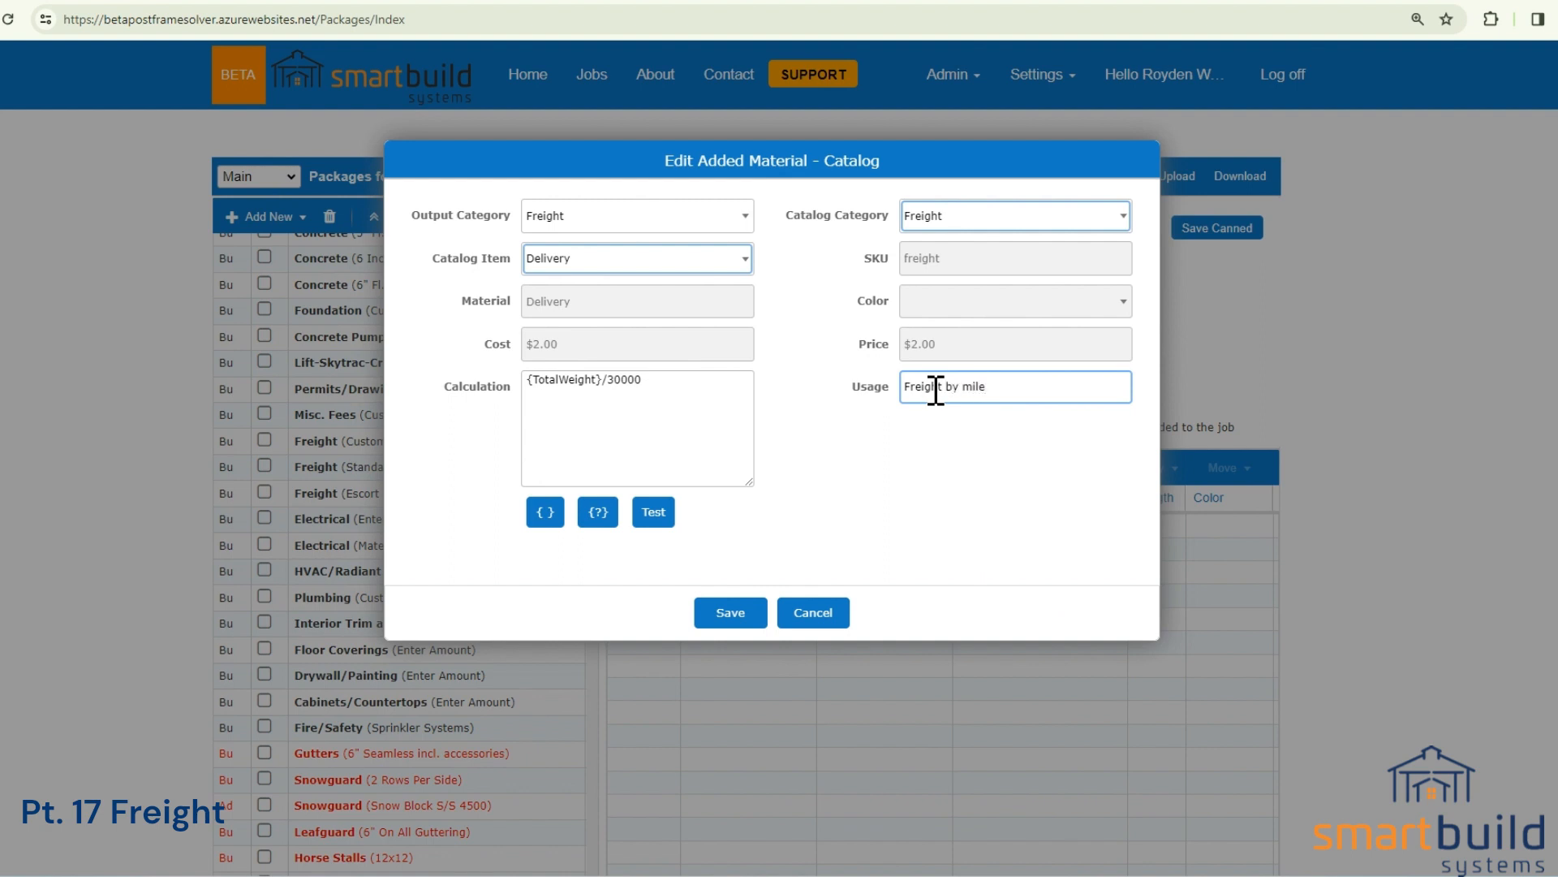
pyautogui.click(930, 474)
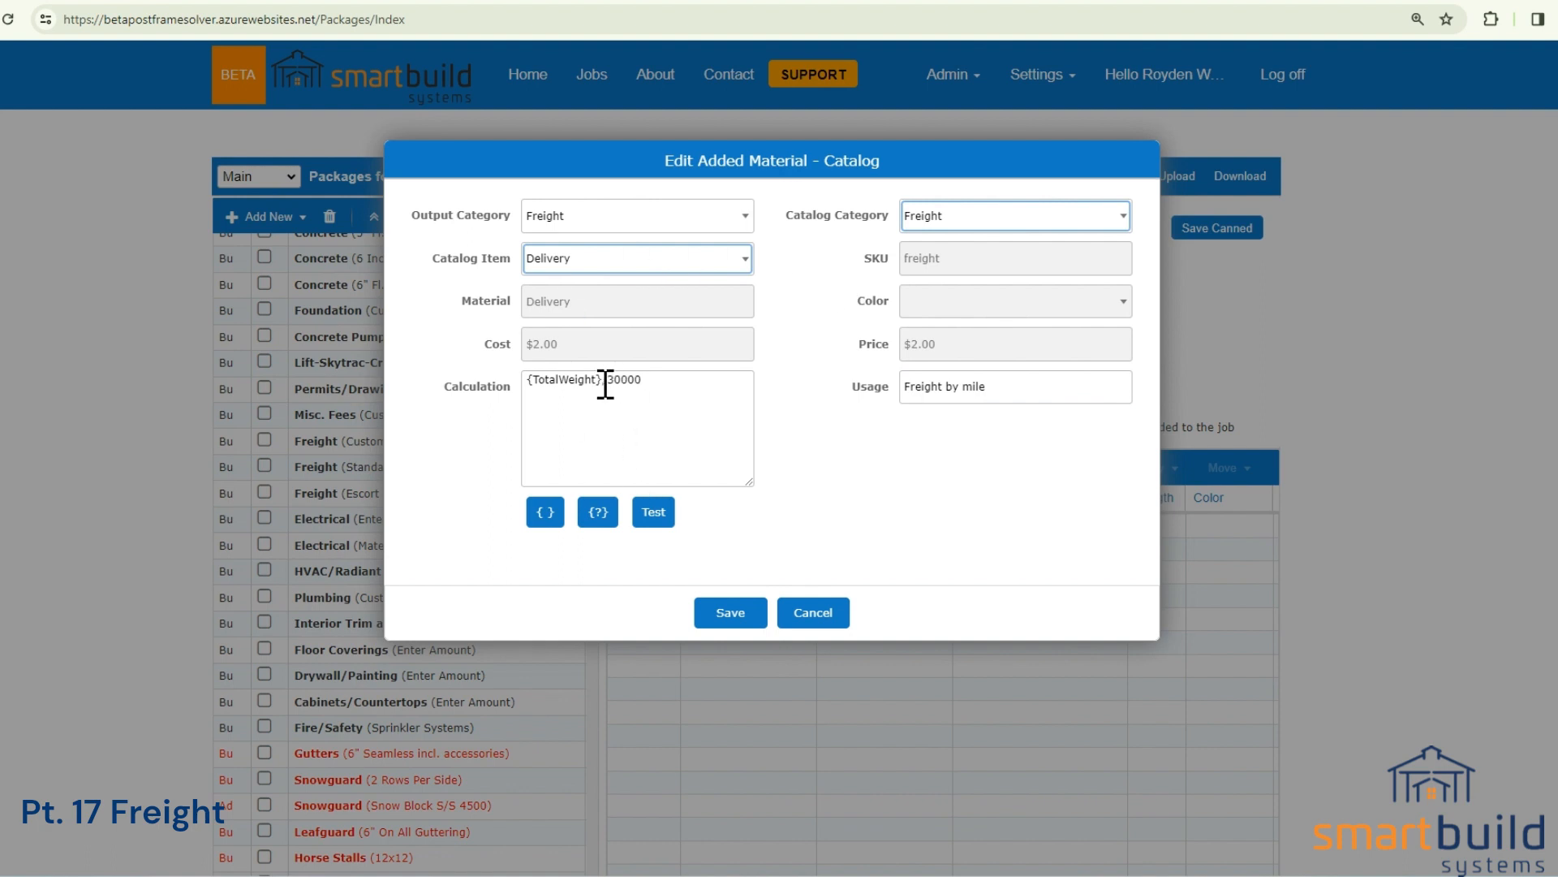
pyautogui.moveTo(608, 380); pyautogui.dragTo(667, 383)
pyautogui.click(815, 614)
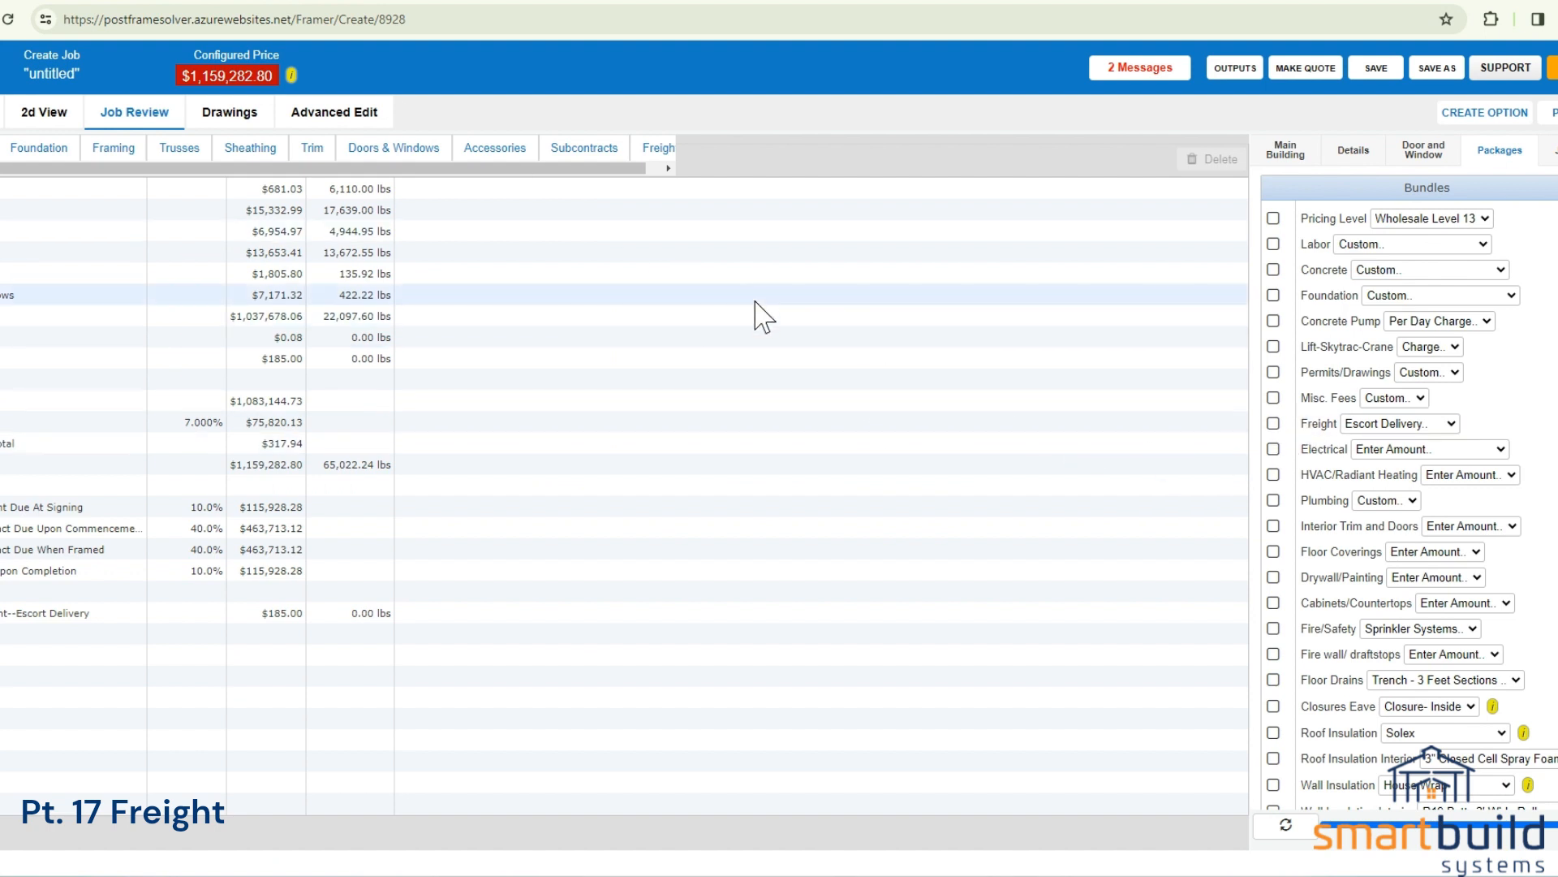
# Check the Freight choices in the building job, then leave the Packages settings for the home page without saving the new package.
pyautogui.click(1380, 424)
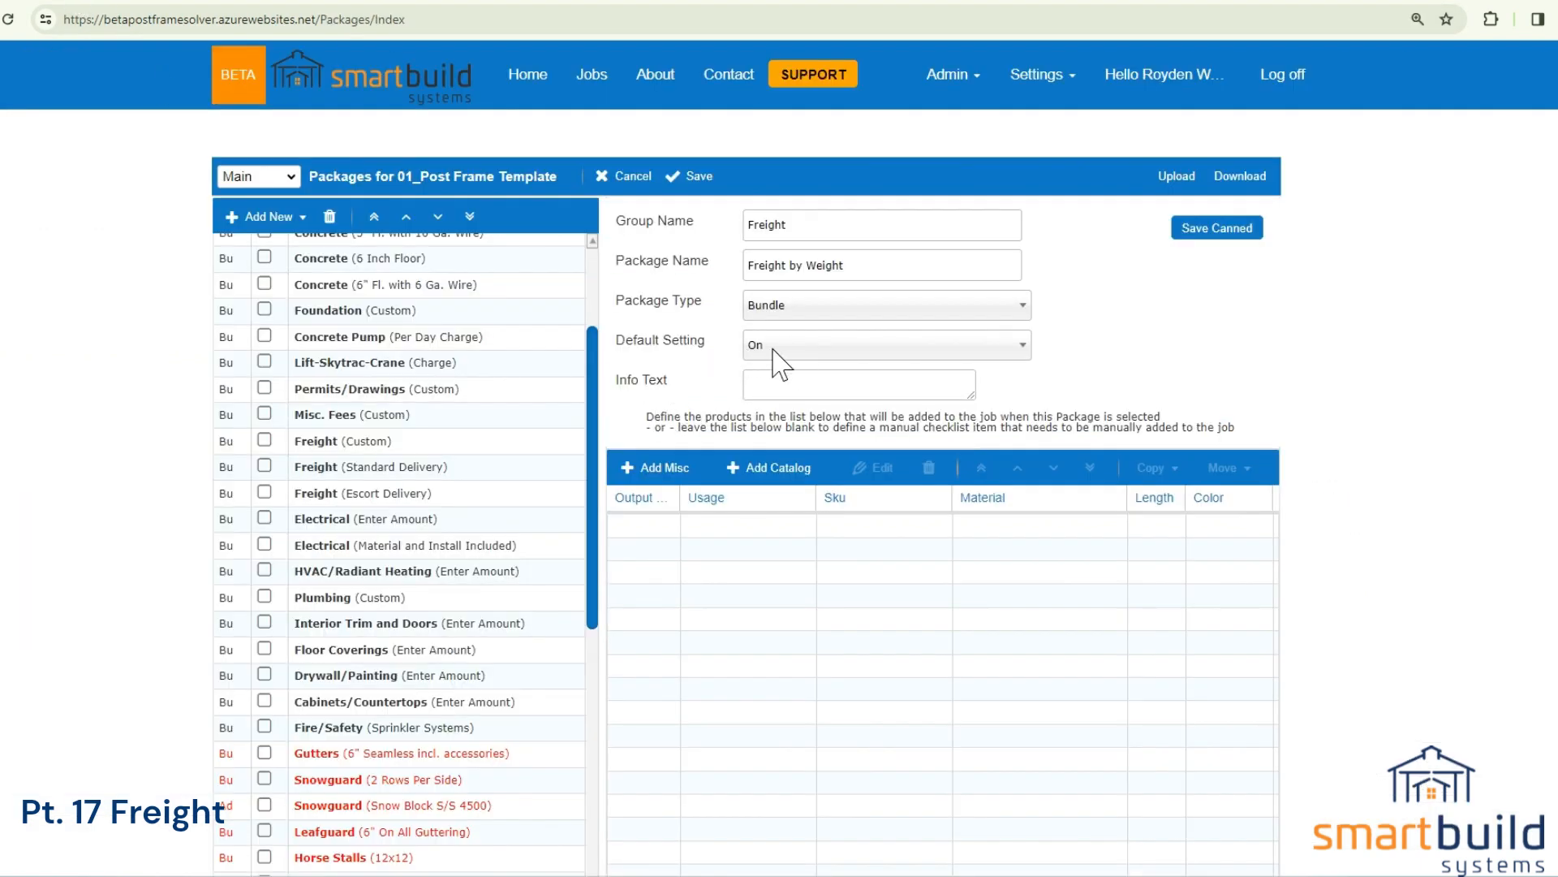
pyautogui.click(528, 79)
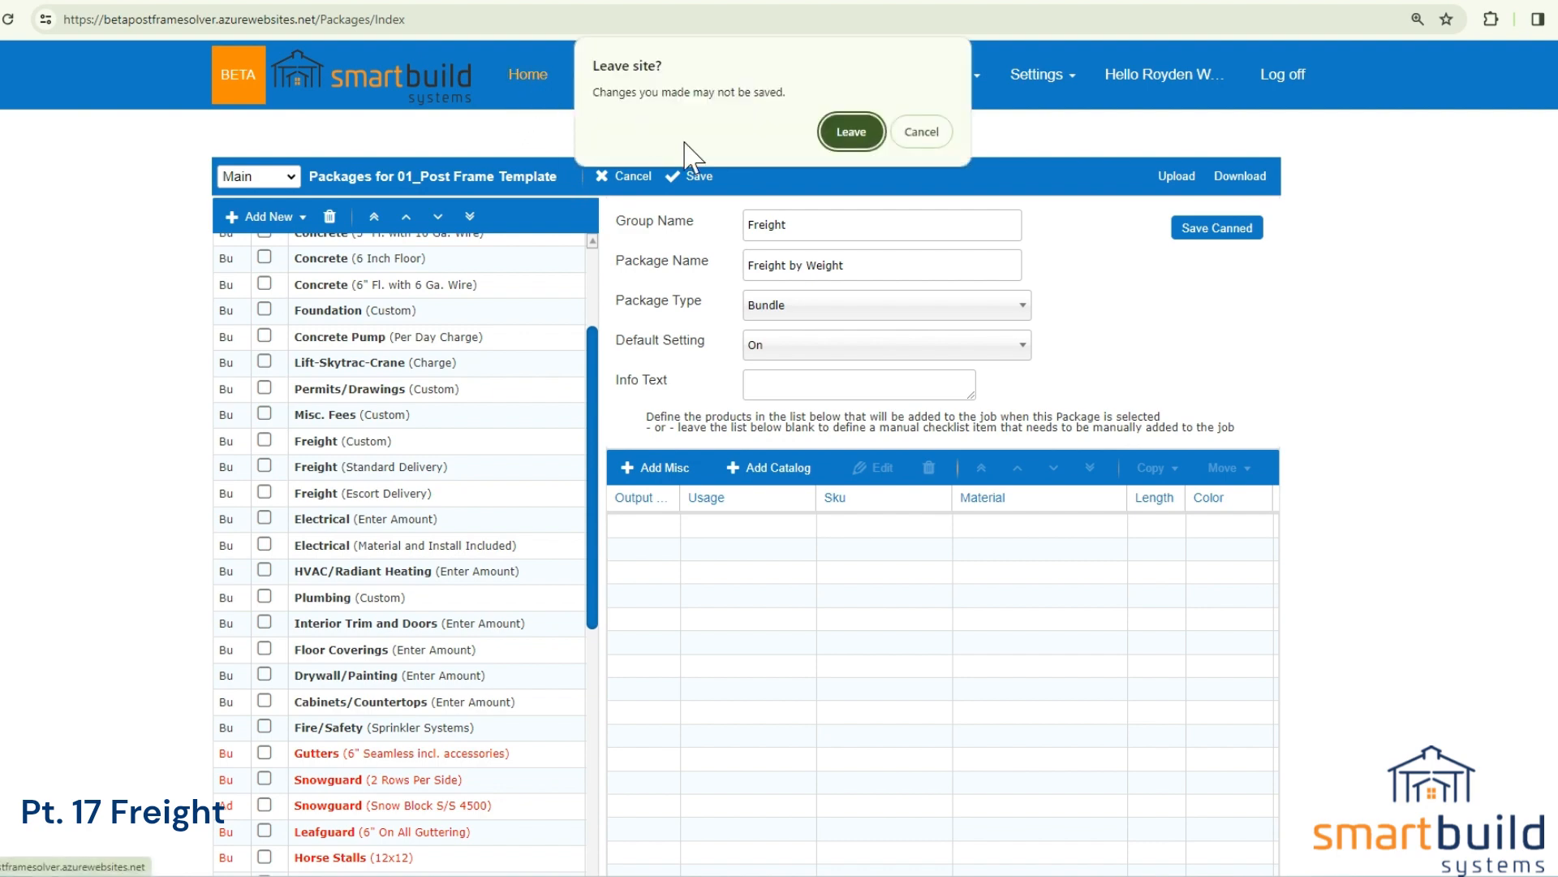
pyautogui.click(852, 130)
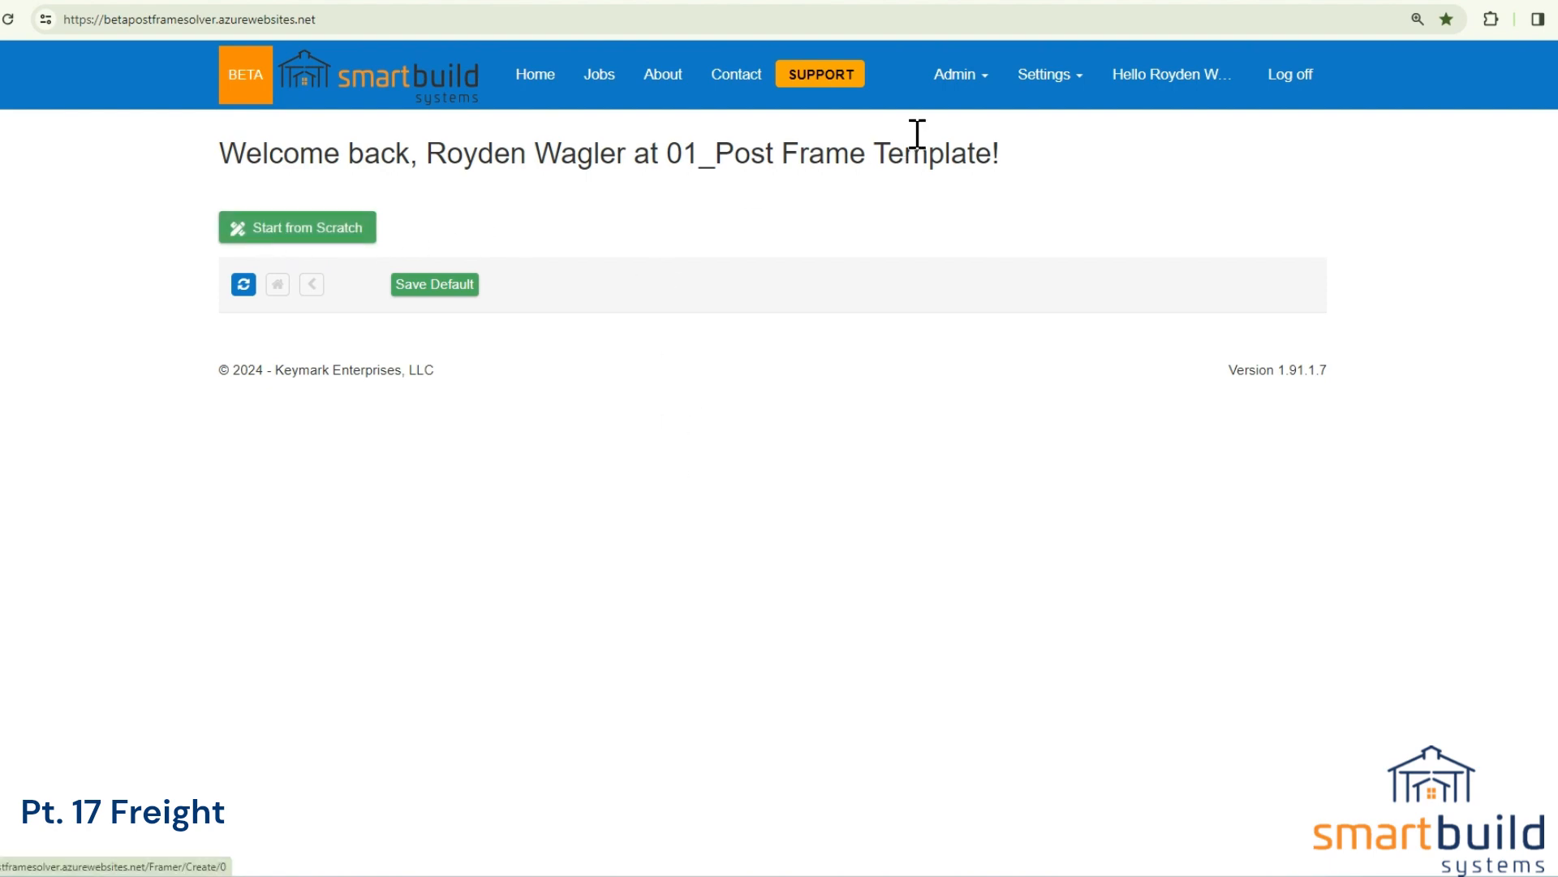
pyautogui.click(1034, 76)
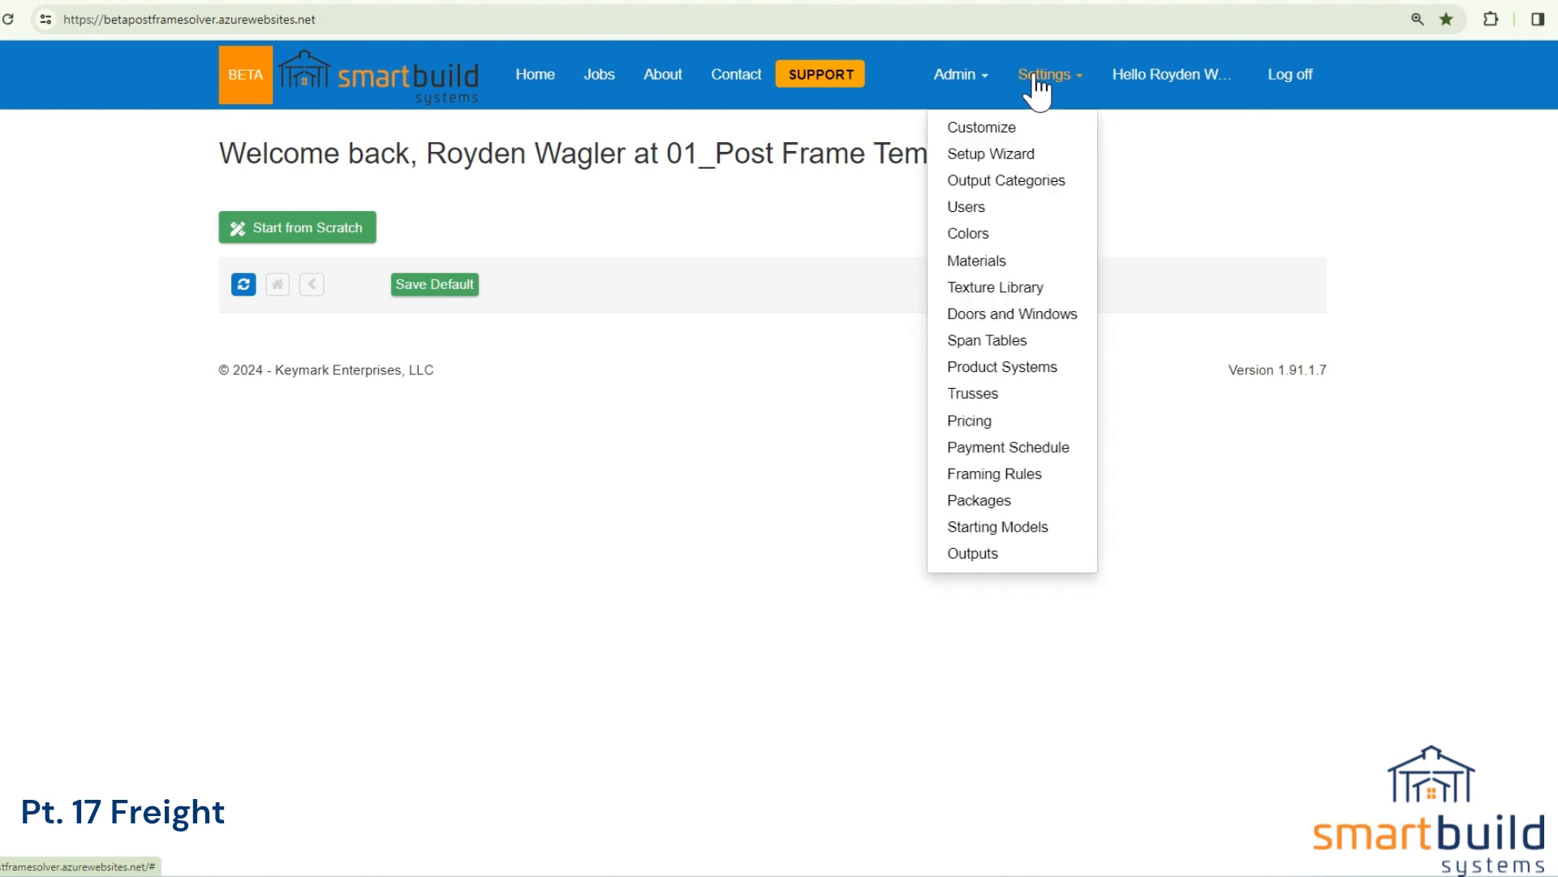